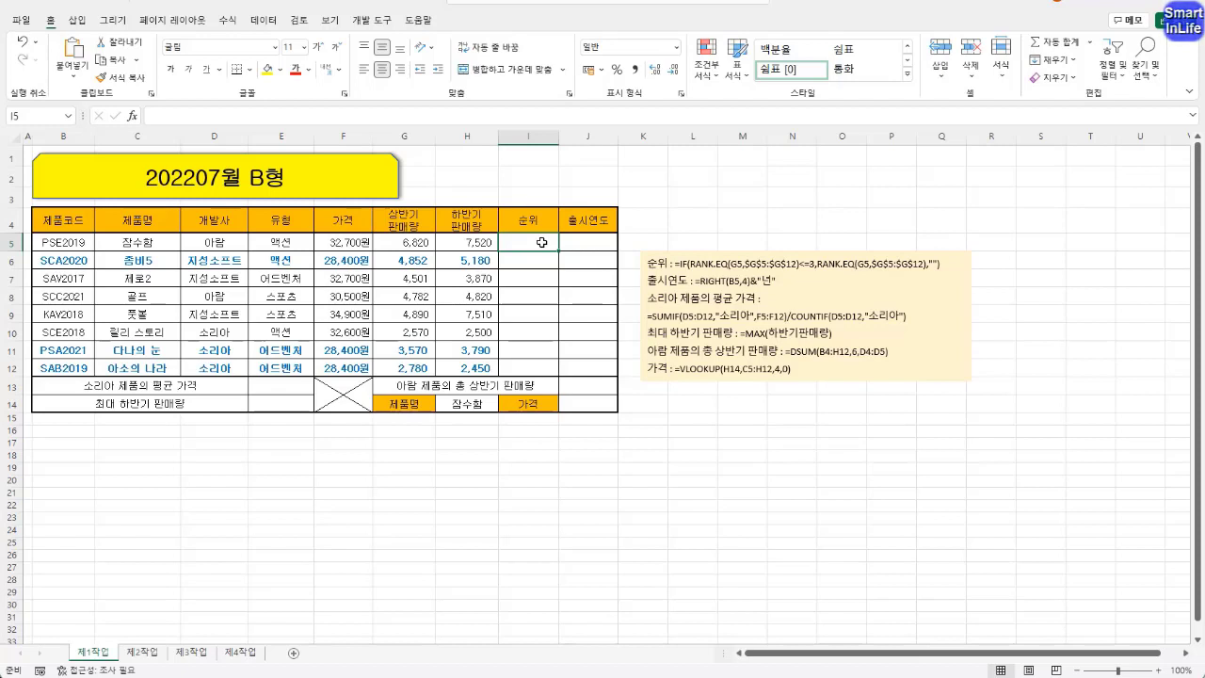
# Write the formula =RANK.EQ(G5,$G$5:$G$12,0) in cell I5 to rank the first-half sales in descending order.
pyautogui.write('=')
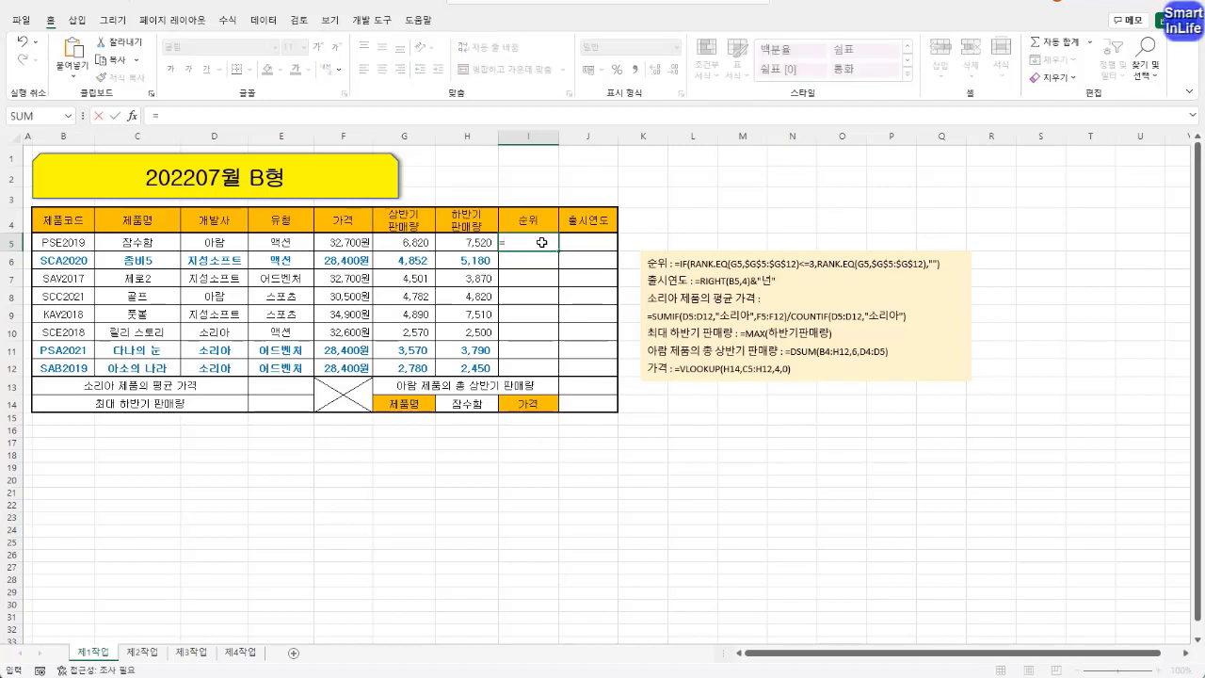
pyautogui.write('rank.')
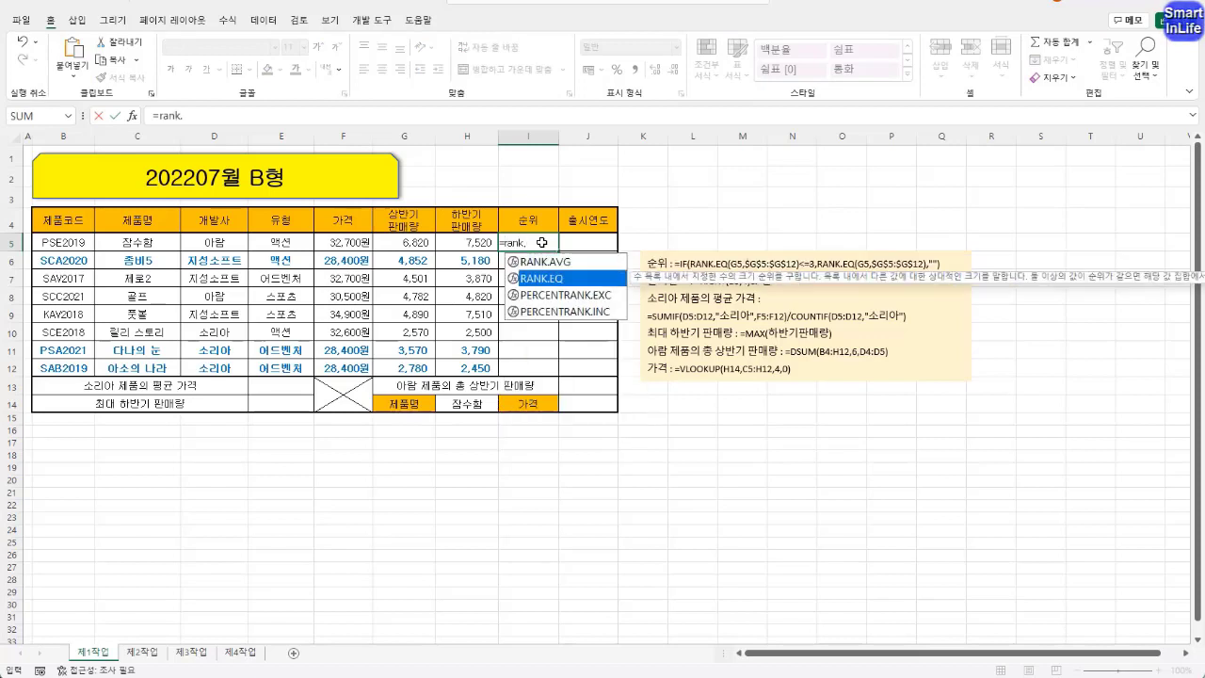
pyautogui.press('Tab')
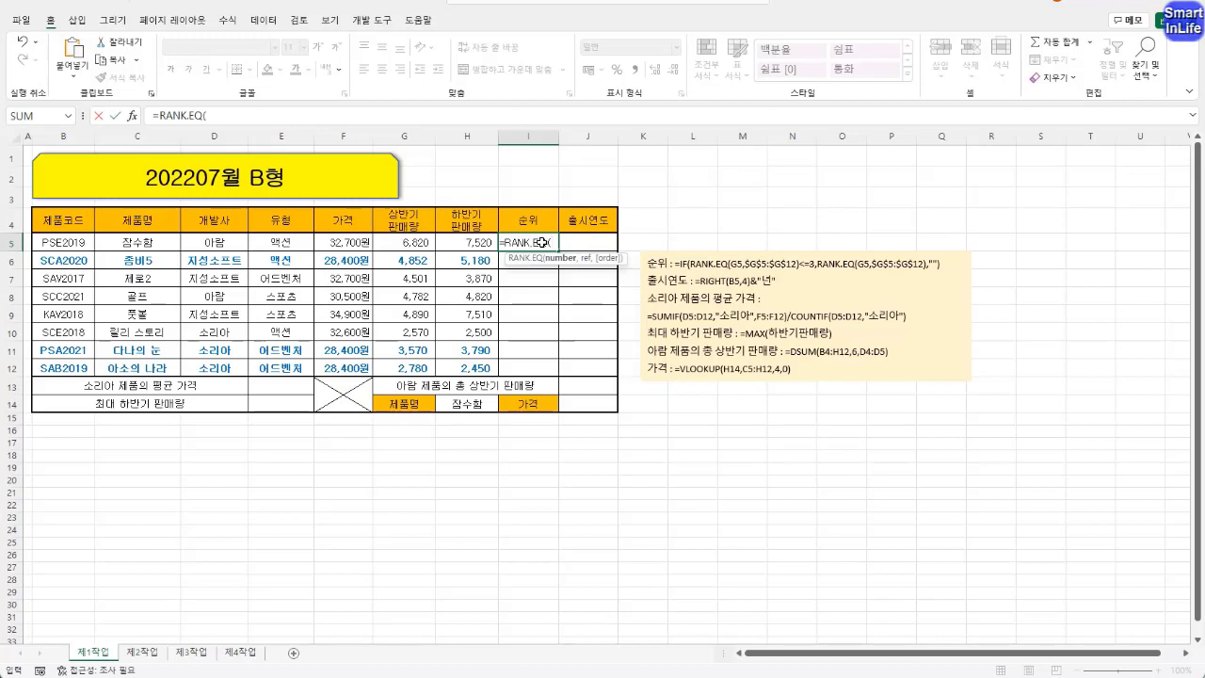
pyautogui.click(408, 244)
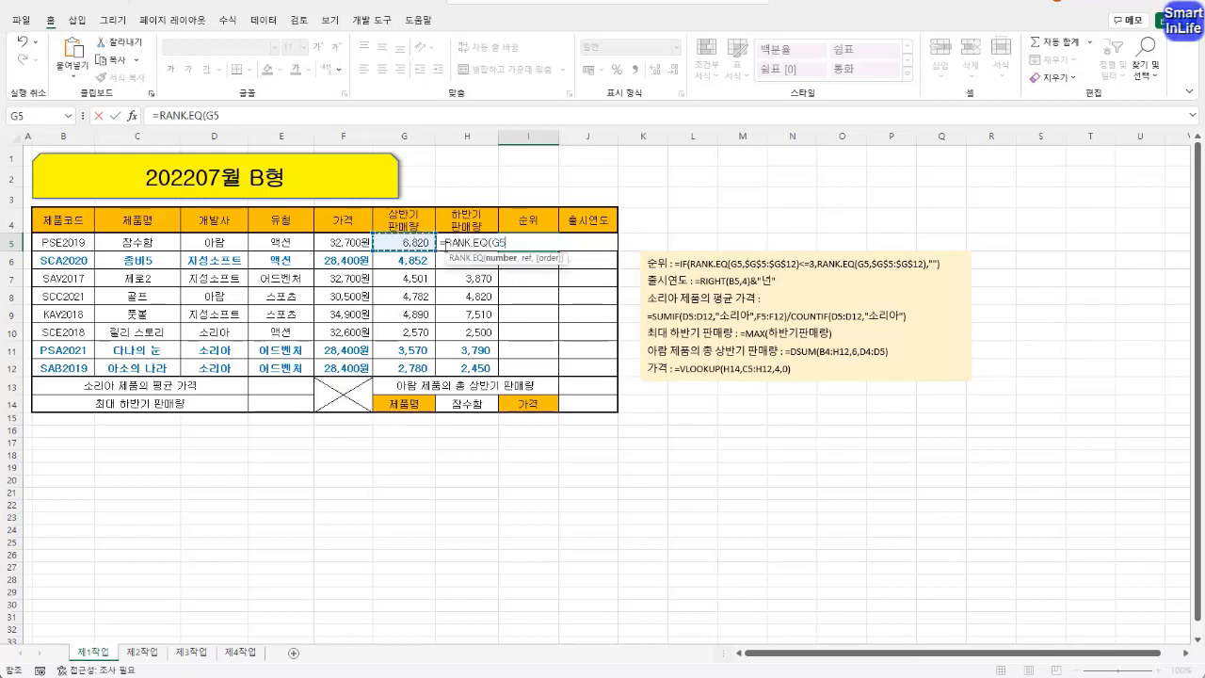
pyautogui.write(',')
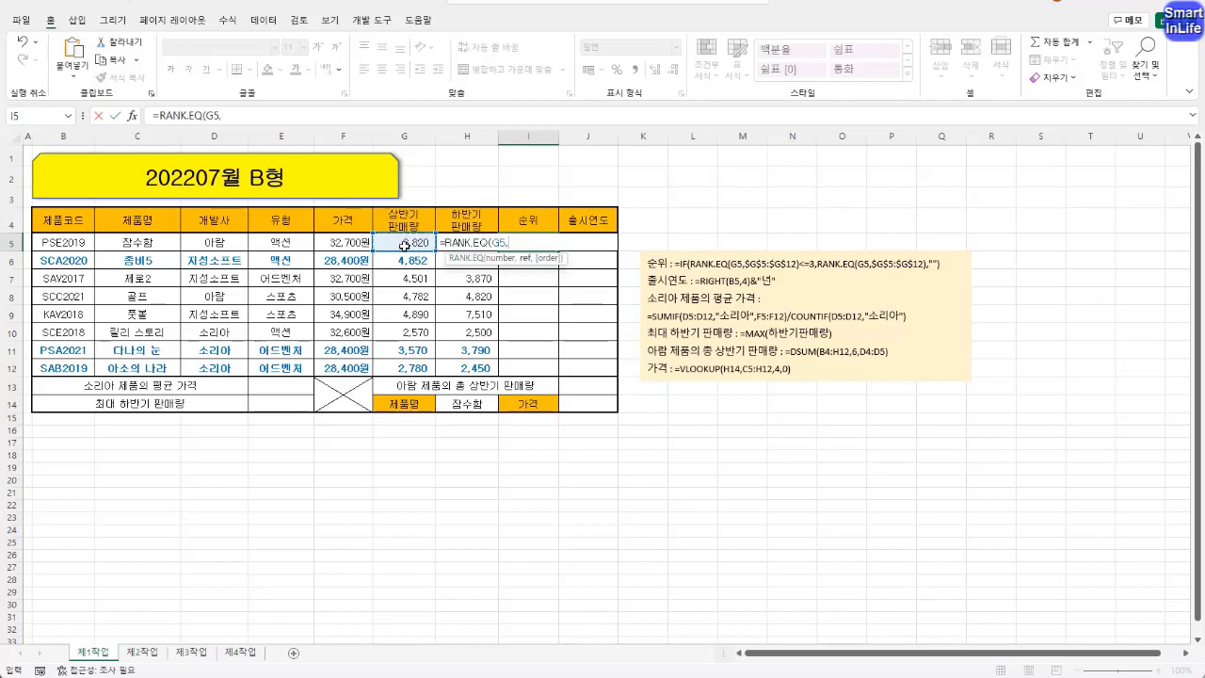
pyautogui.moveTo(403, 244); pyautogui.dragTo(400, 369)
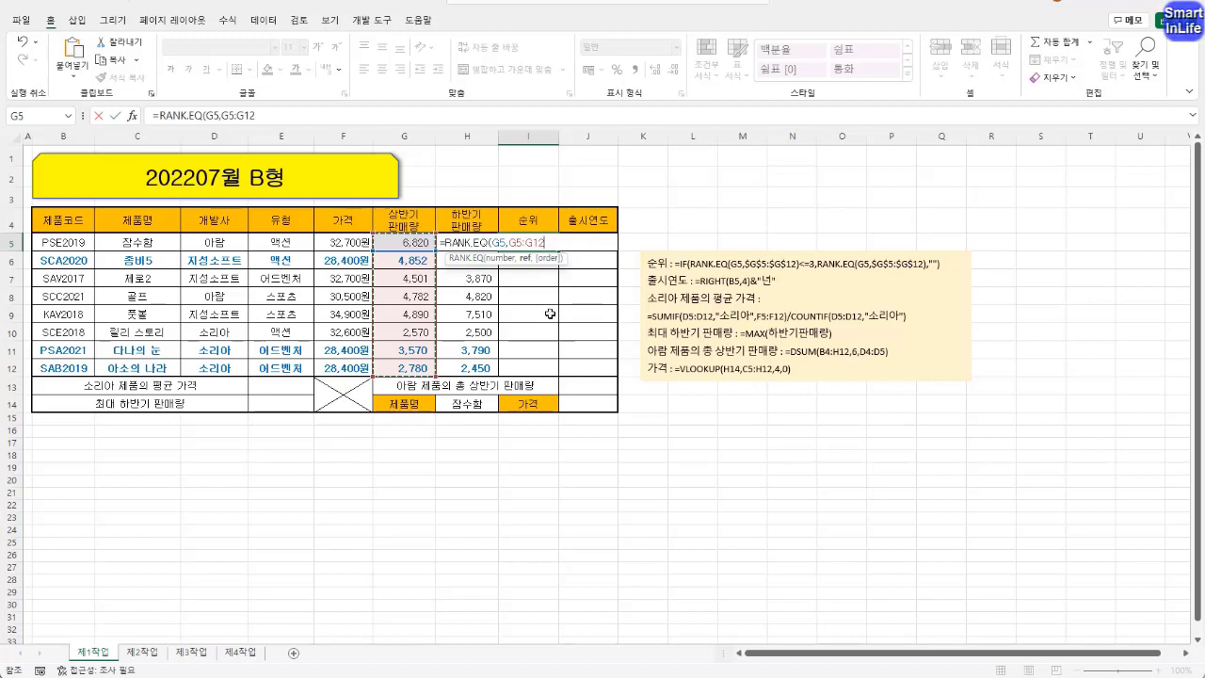
pyautogui.press('F4')
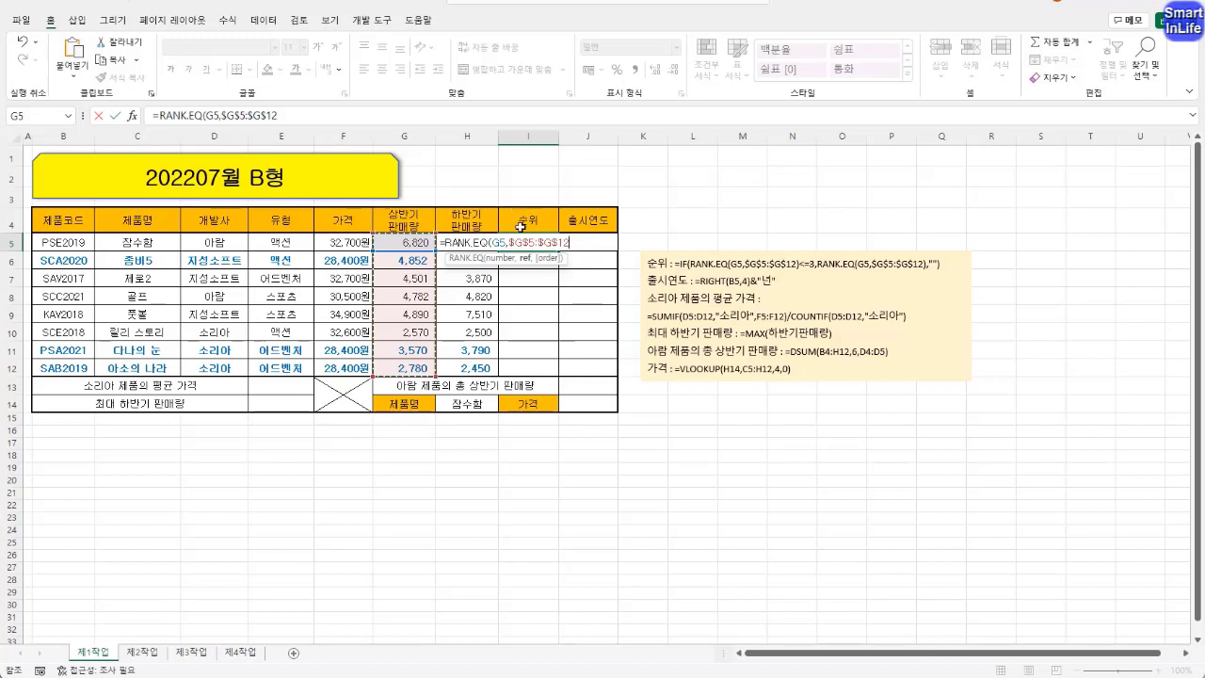
pyautogui.write(',')
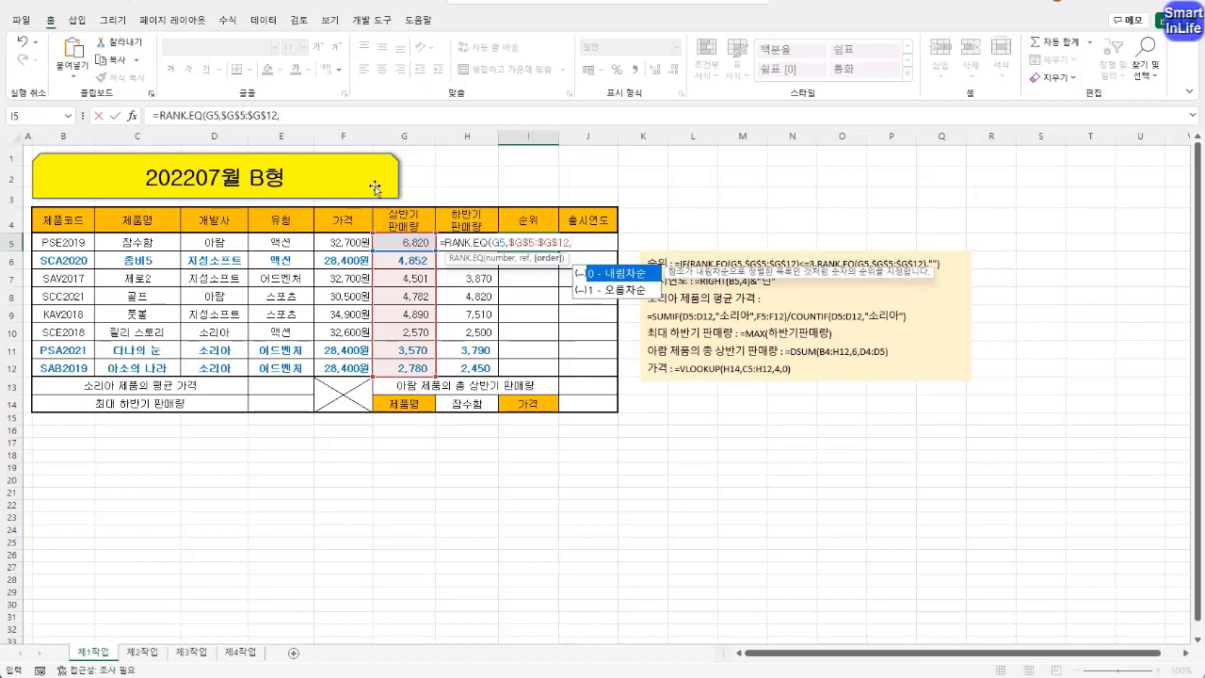
pyautogui.click(319, 116)
pyautogui.press('BackSpace')
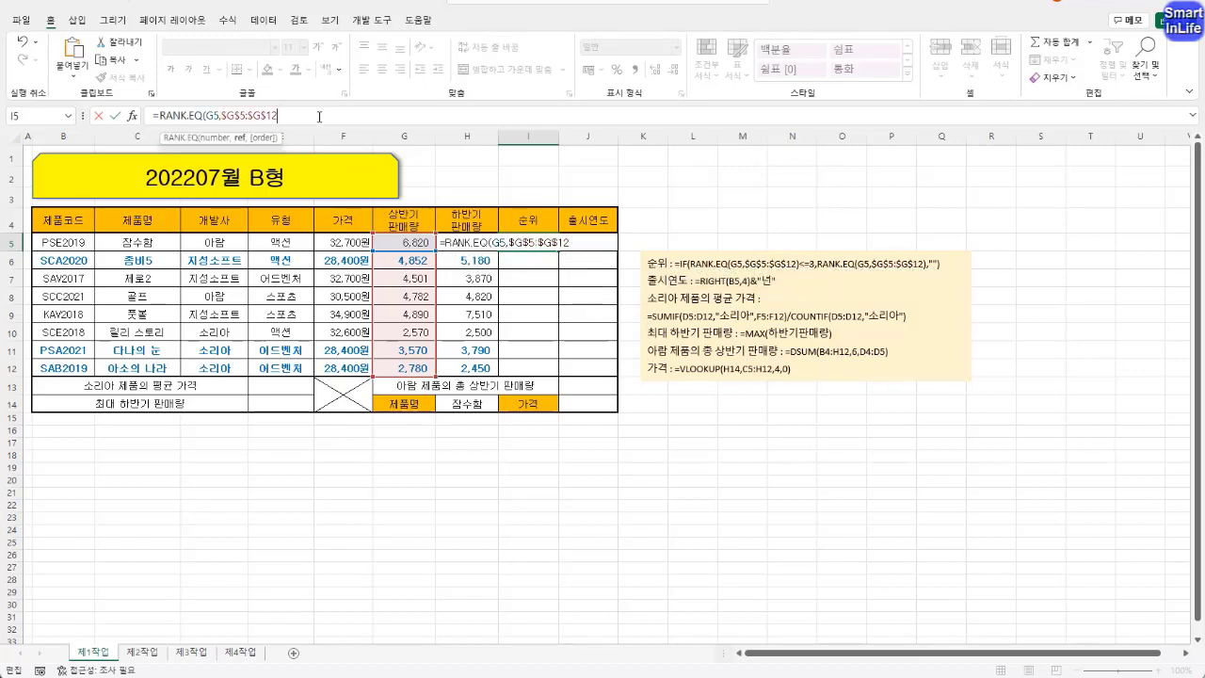
pyautogui.write(',')
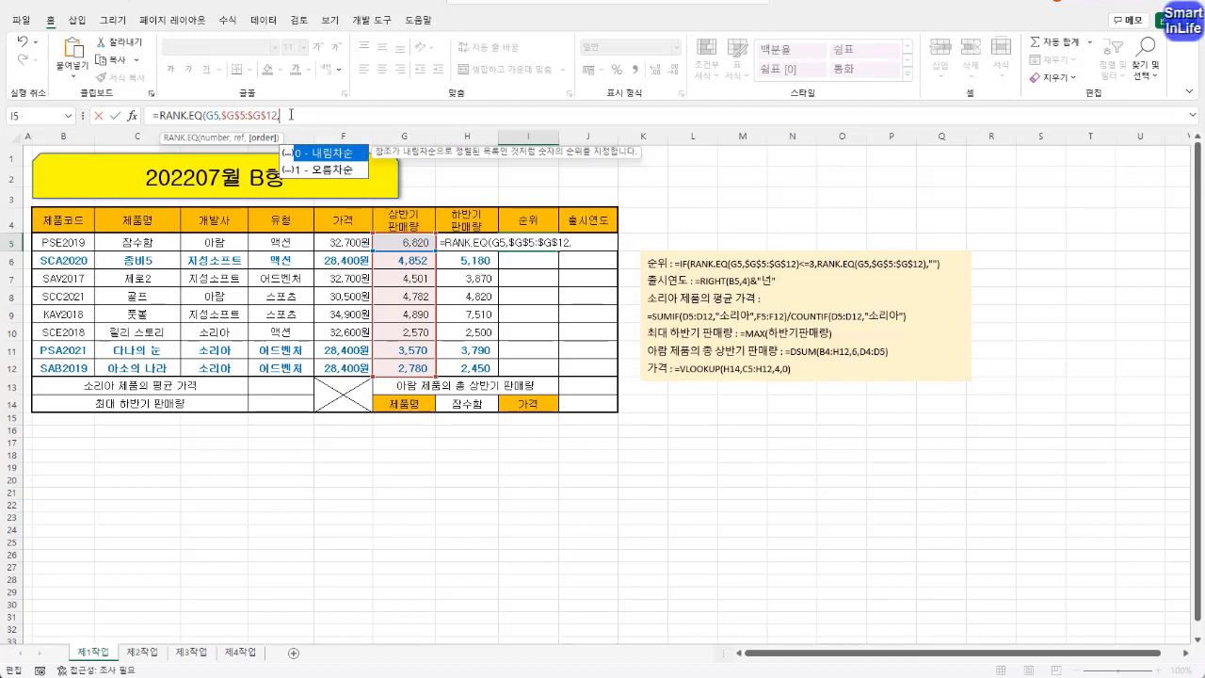
pyautogui.write('0)')
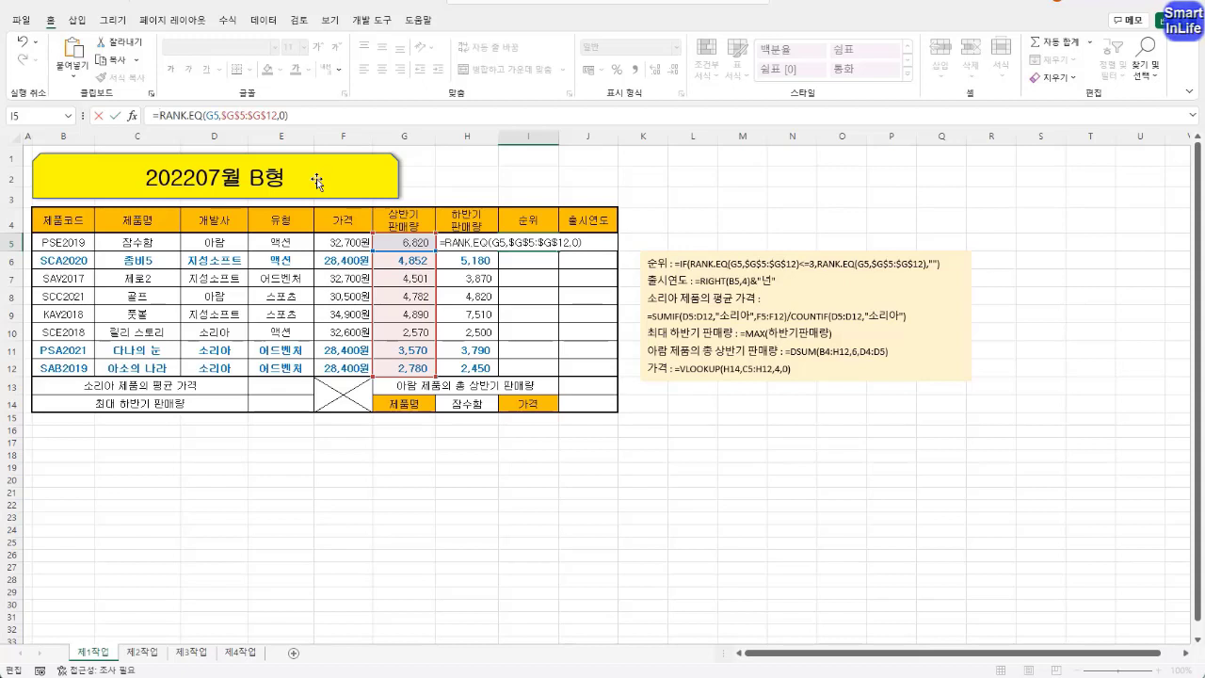
# Wrap I5's rank in IF: =IF(RANK.EQ(G5,$G$5:$G$12,0)<=3,RANK.EQ(G5,$G$5:$G$12,0),"") and commit the formula.
pyautogui.write('if(')
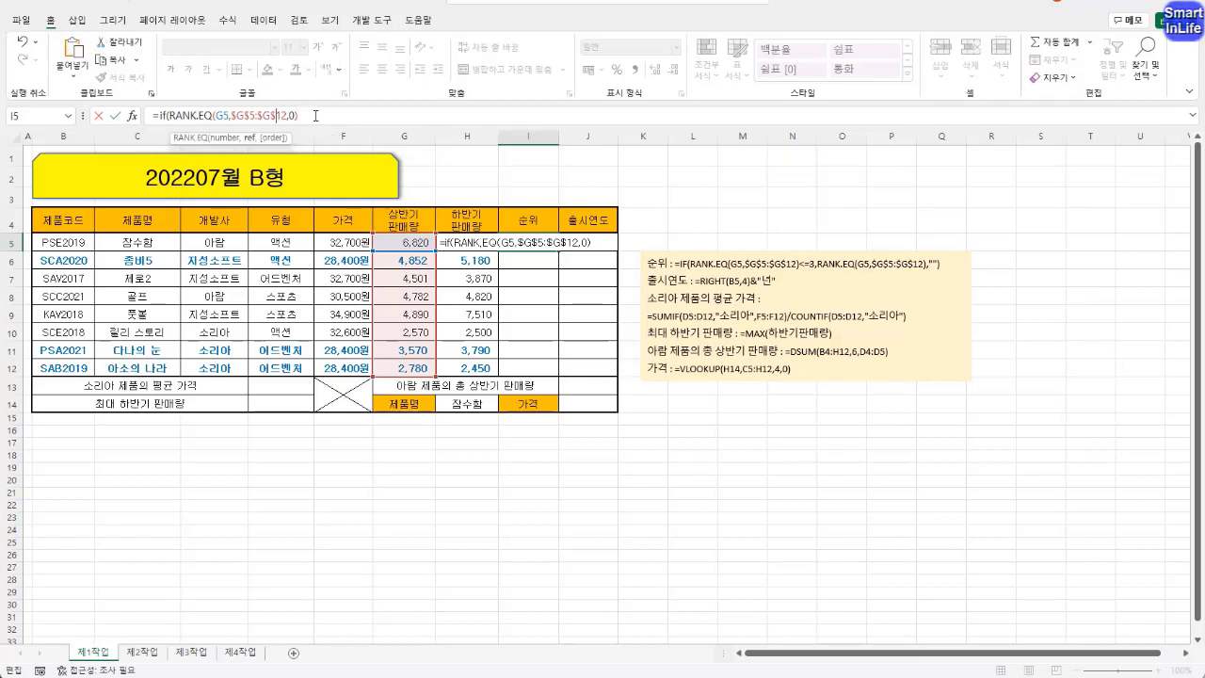
pyautogui.write('<')
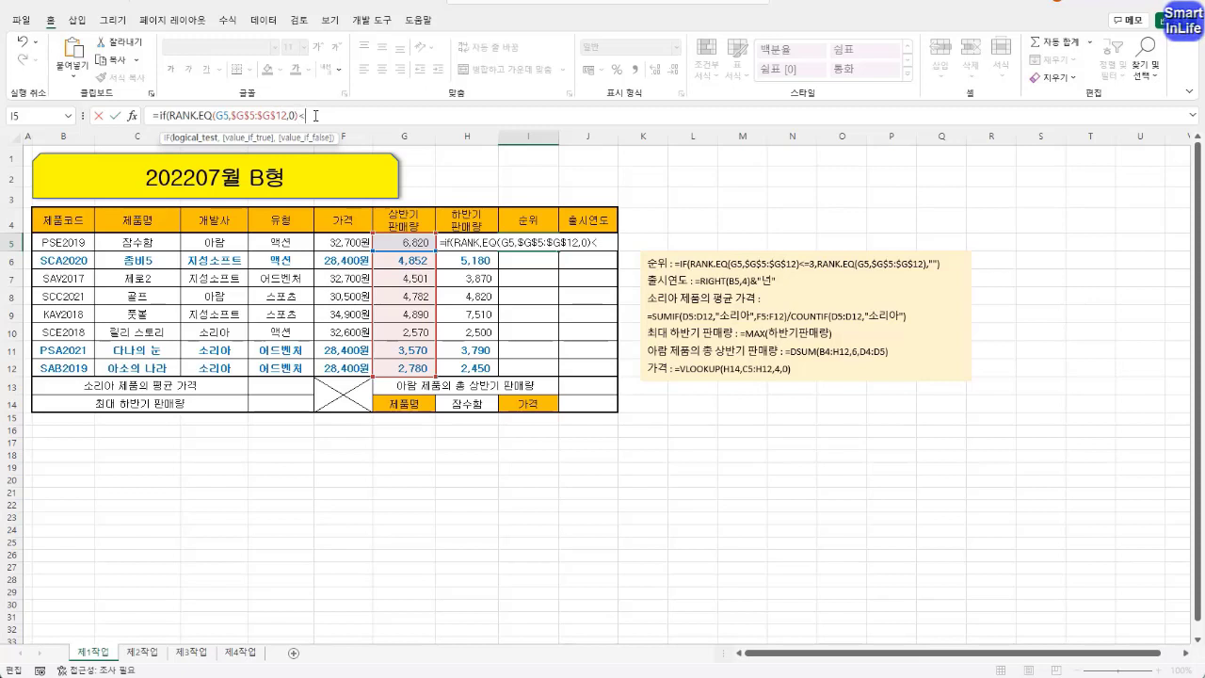
pyautogui.write('=3,')
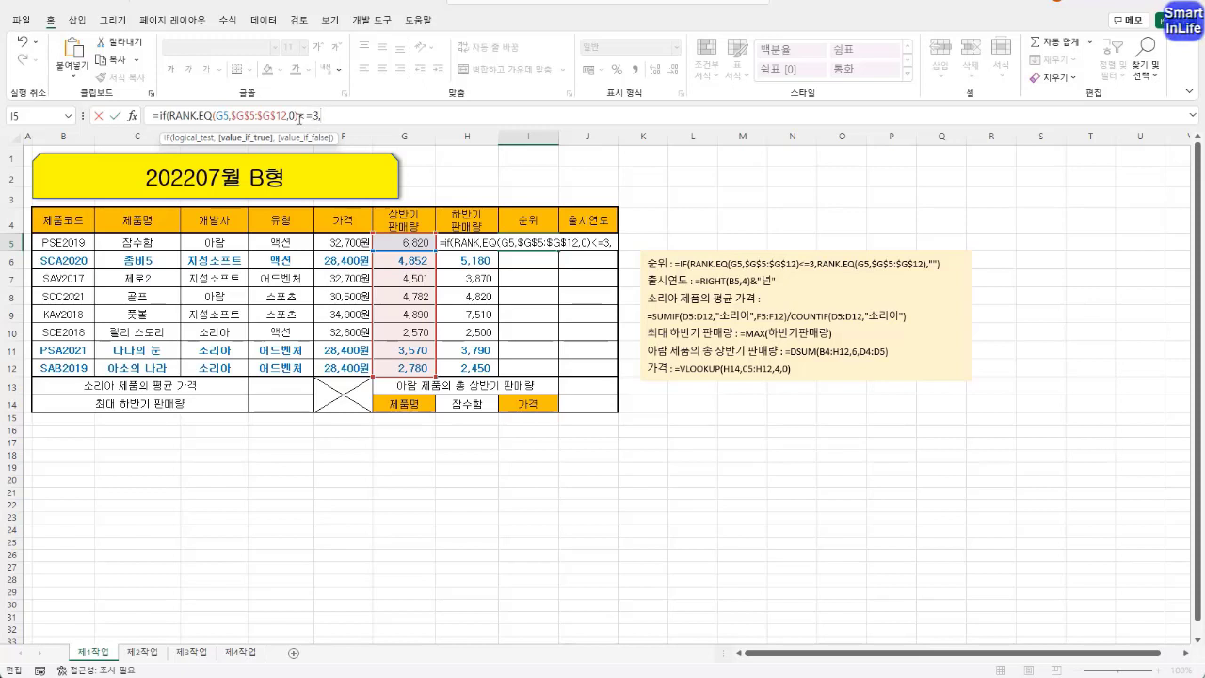
pyautogui.moveTo(297, 115); pyautogui.dragTo(169, 113)
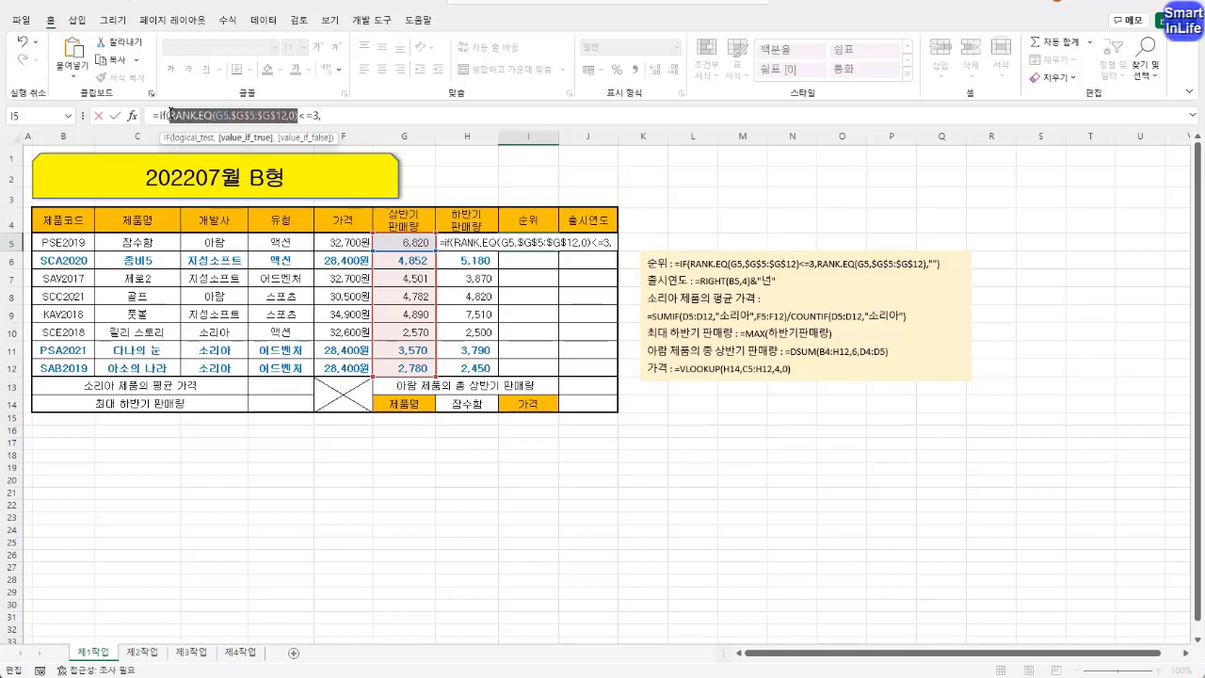
pyautogui.click(373, 117)
pyautogui.hotkey('ctrl', 'v')
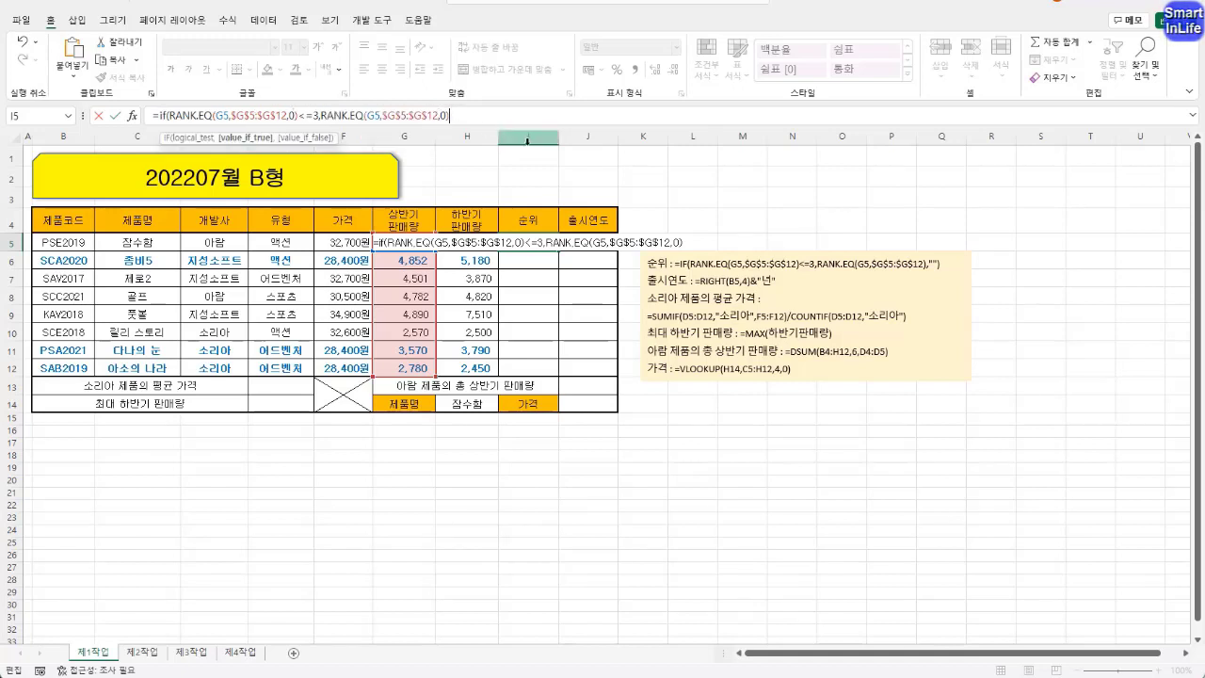
pyautogui.write(',')
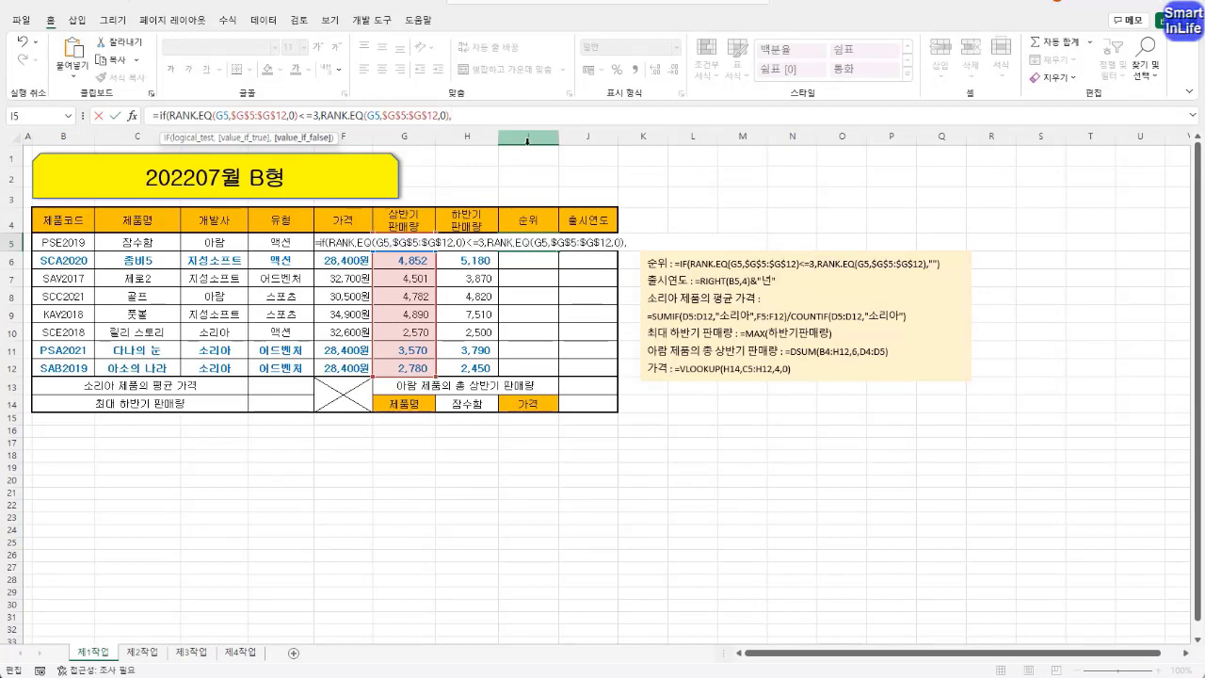
pyautogui.write('"")')
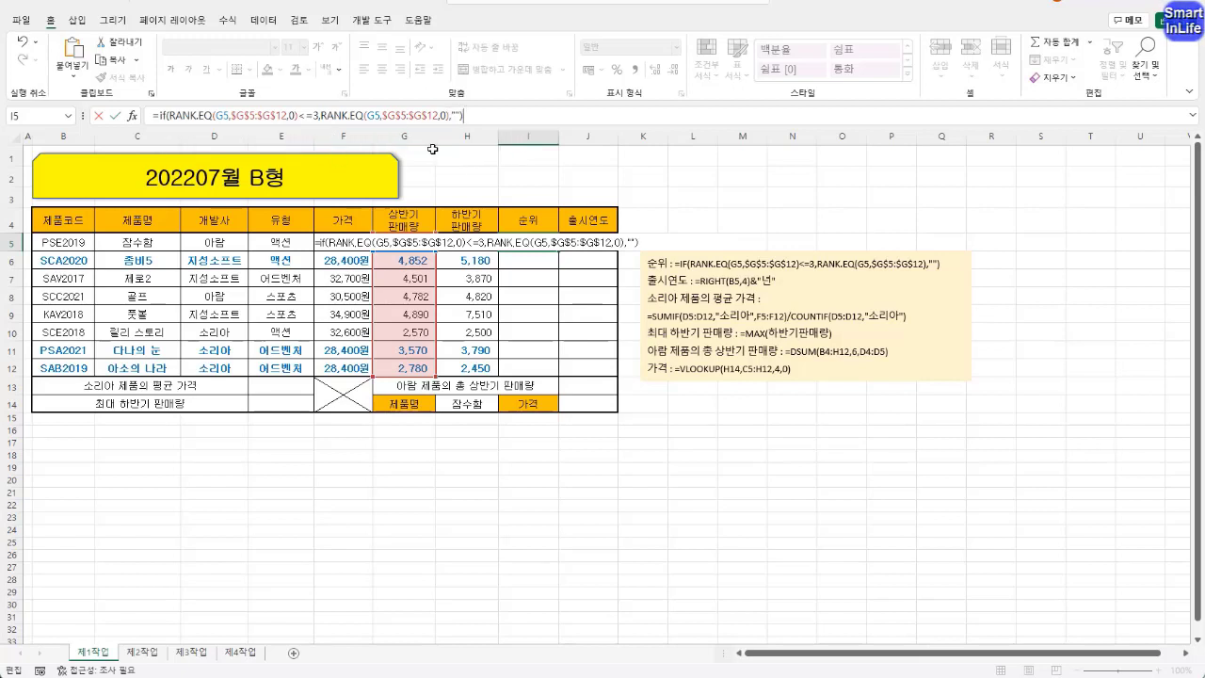
pyautogui.press('Return')
# Fill the rank formula from I5 down to I12 without copying the cell formatting.
pyautogui.click(533, 242)
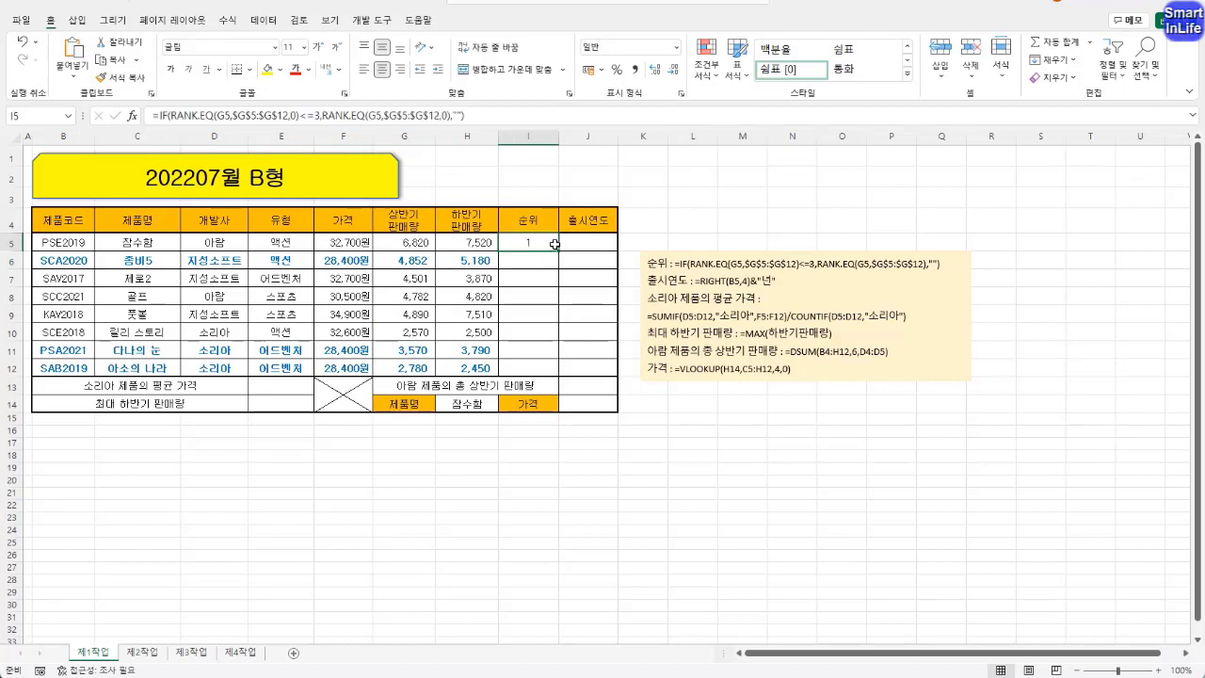
pyautogui.moveTo(562, 248); pyautogui.dragTo(564, 377)
pyautogui.click(568, 385)
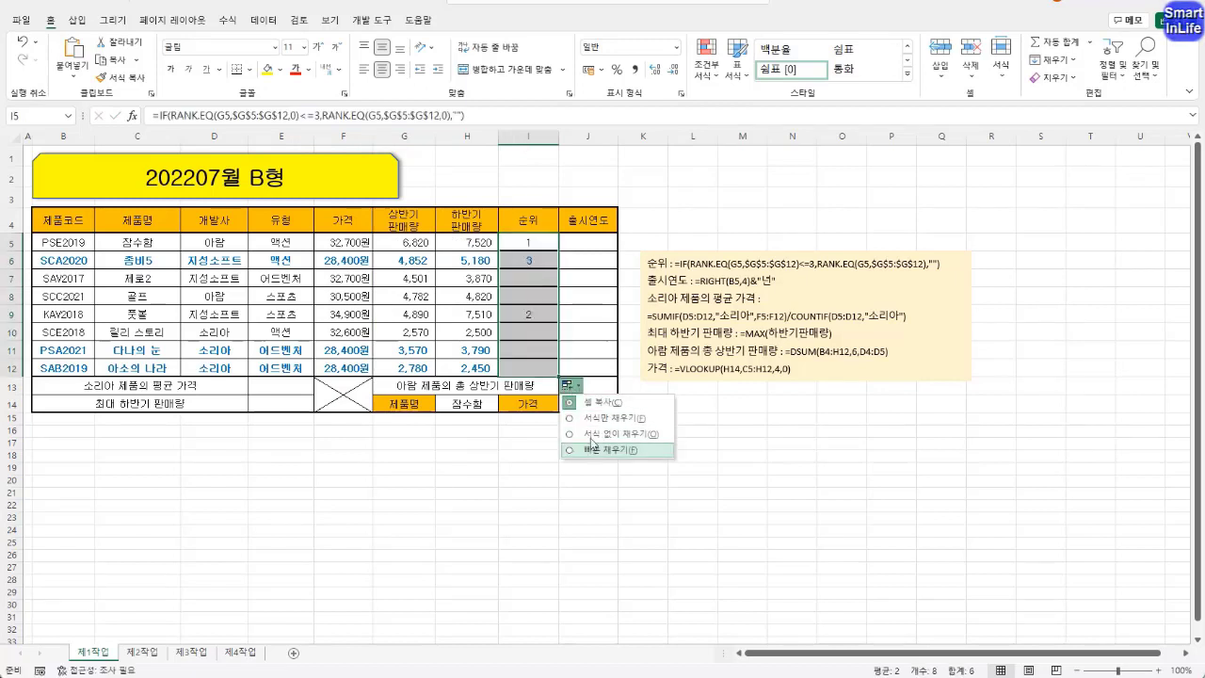
pyautogui.click(593, 434)
pyautogui.click(563, 444)
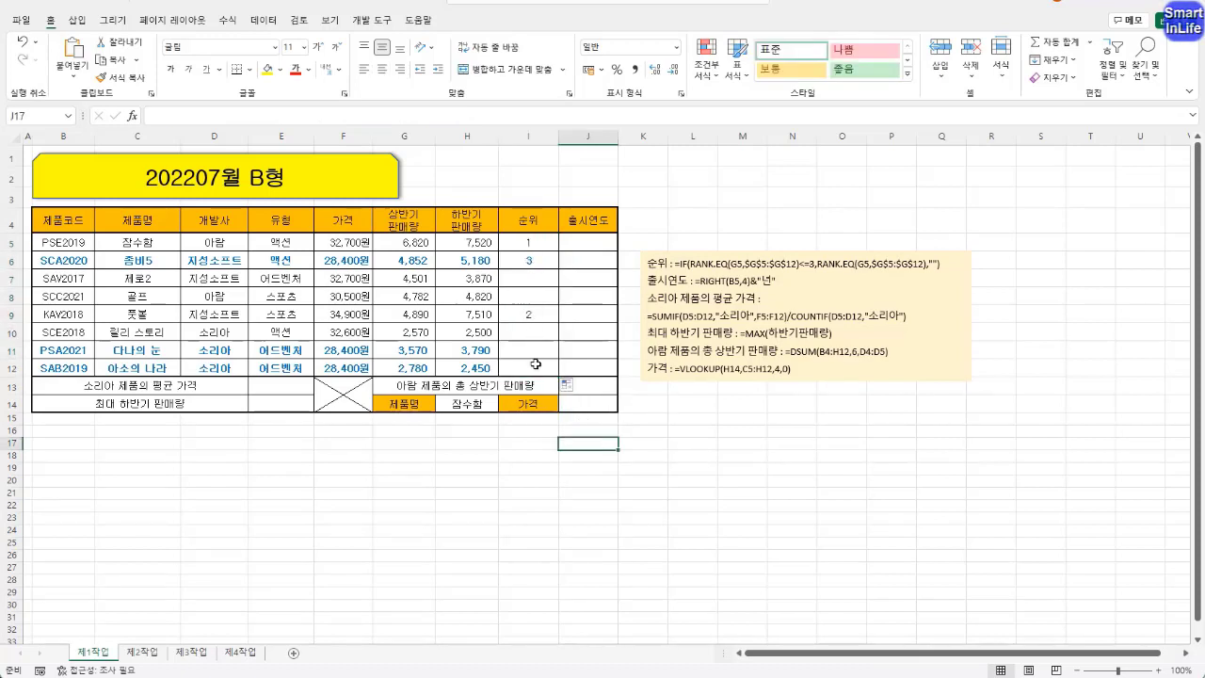
# Append &"위" to the IF formula's true result for all of I5:I12 at once.
pyautogui.click(540, 242)
pyautogui.moveTo(540, 242); pyautogui.dragTo(539, 364)
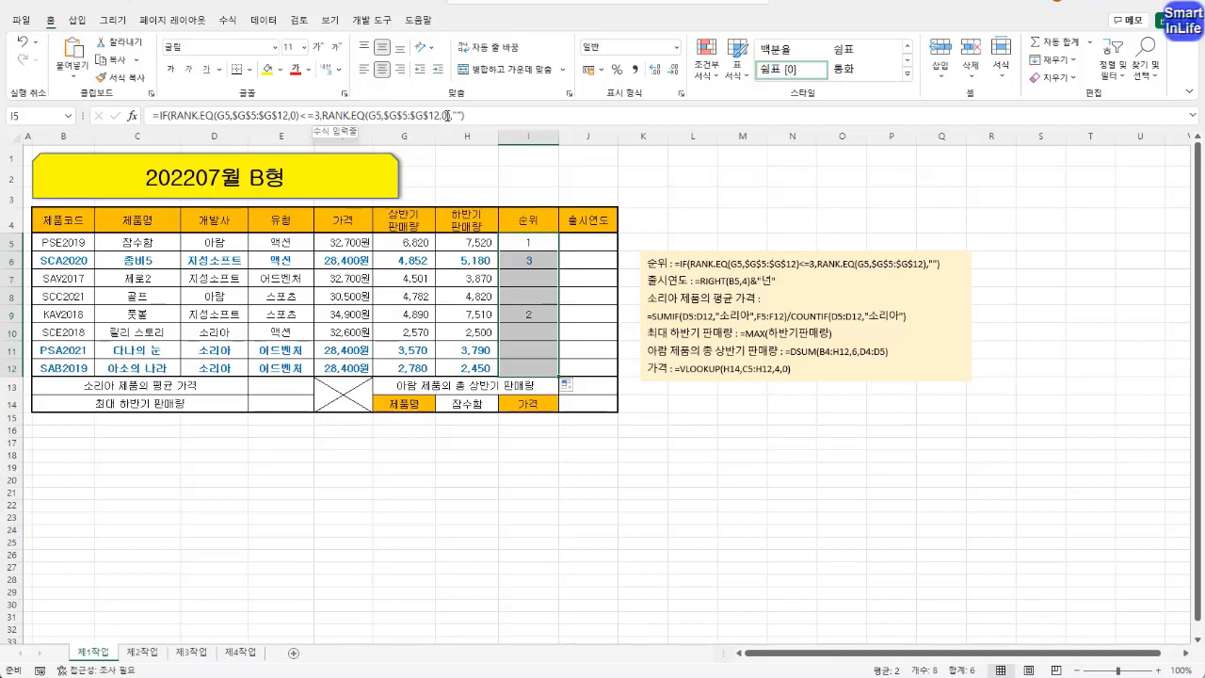
pyautogui.click(483, 114)
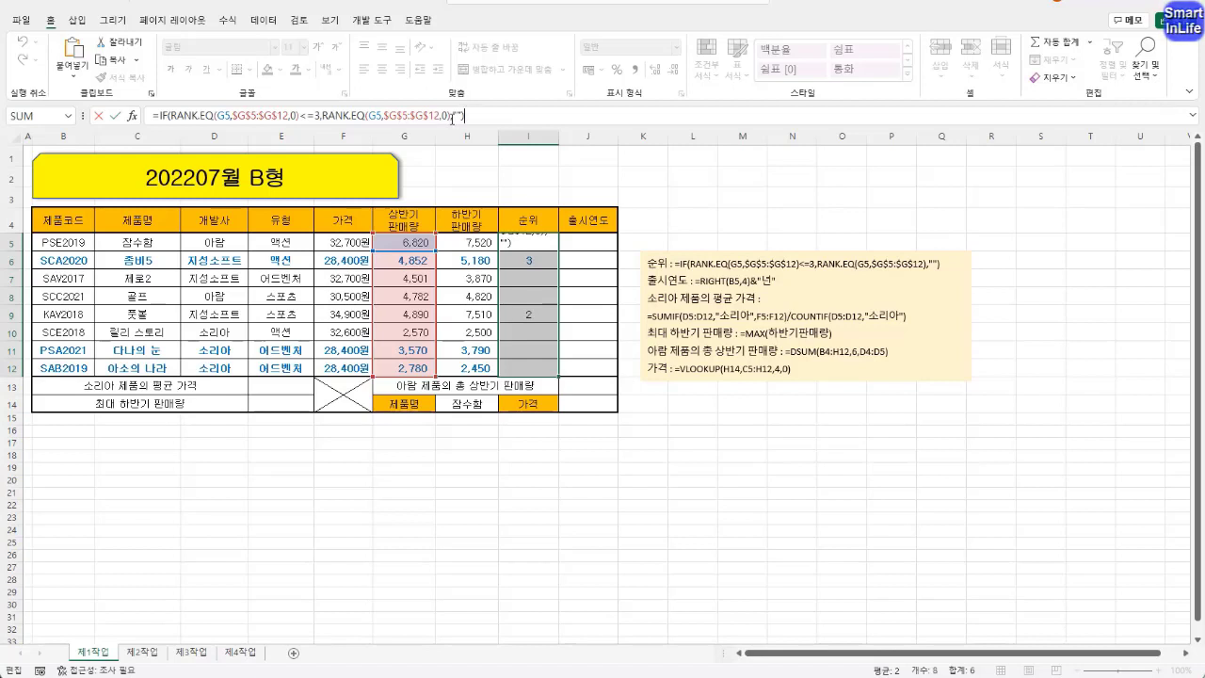
pyautogui.click(452, 115)
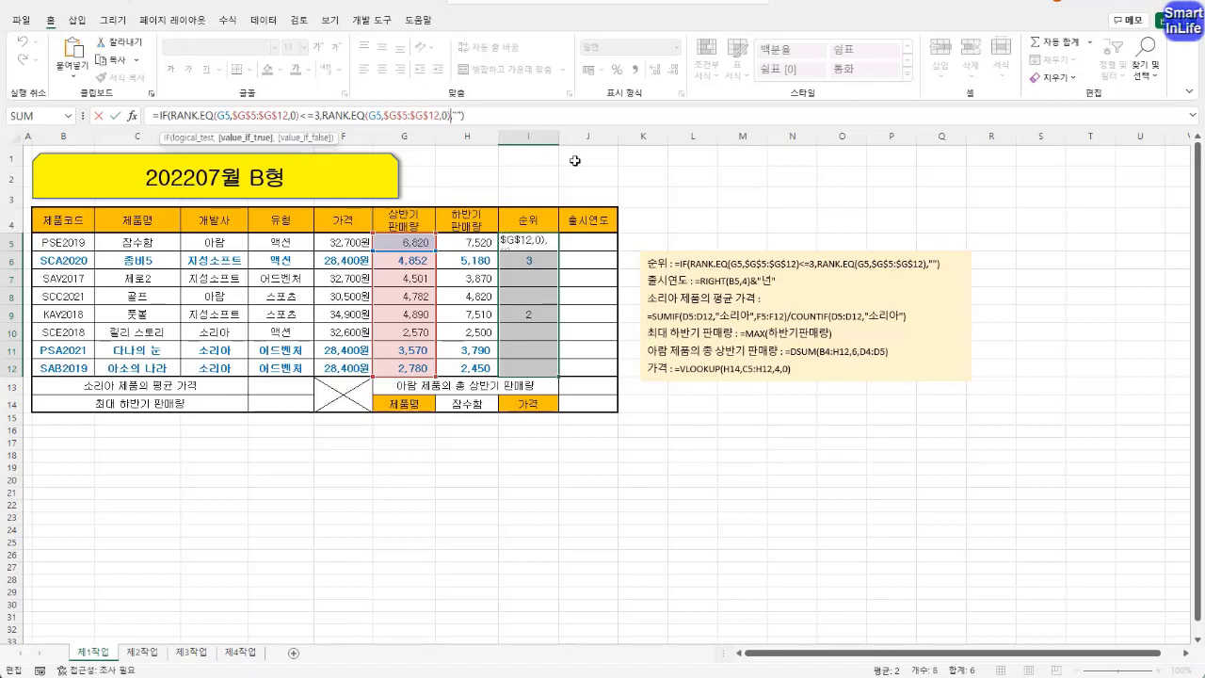
pyautogui.write('&"위"')
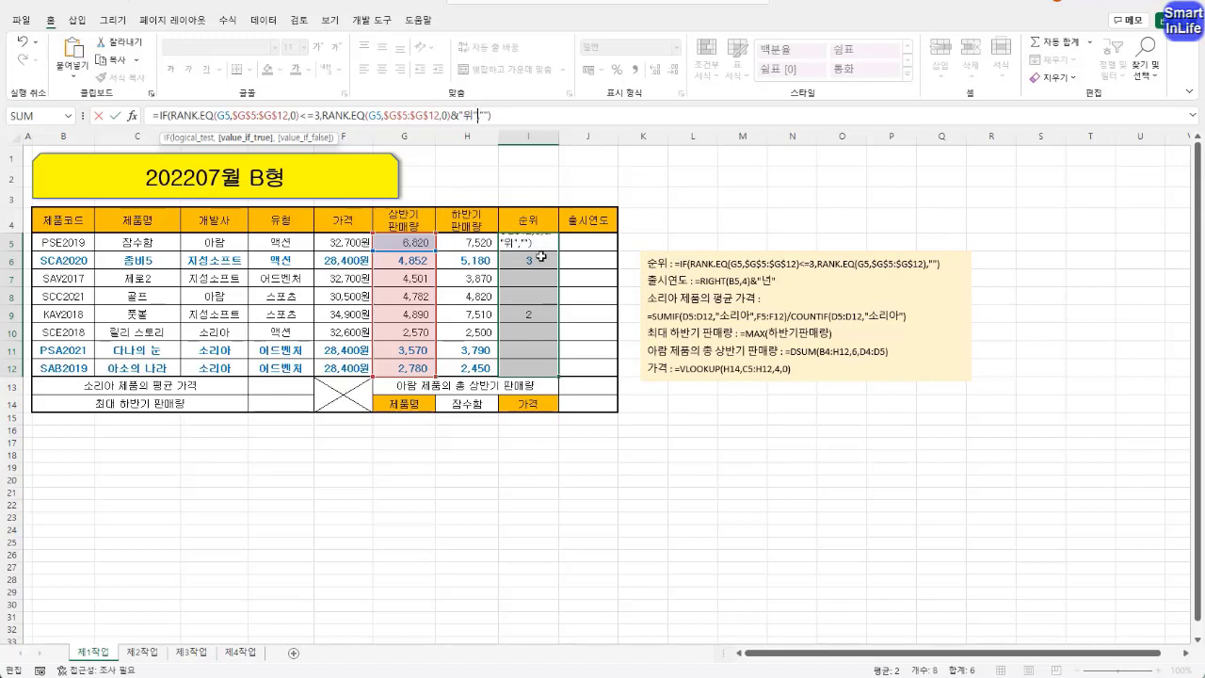
pyautogui.hotkey('ctrl', 'Return')
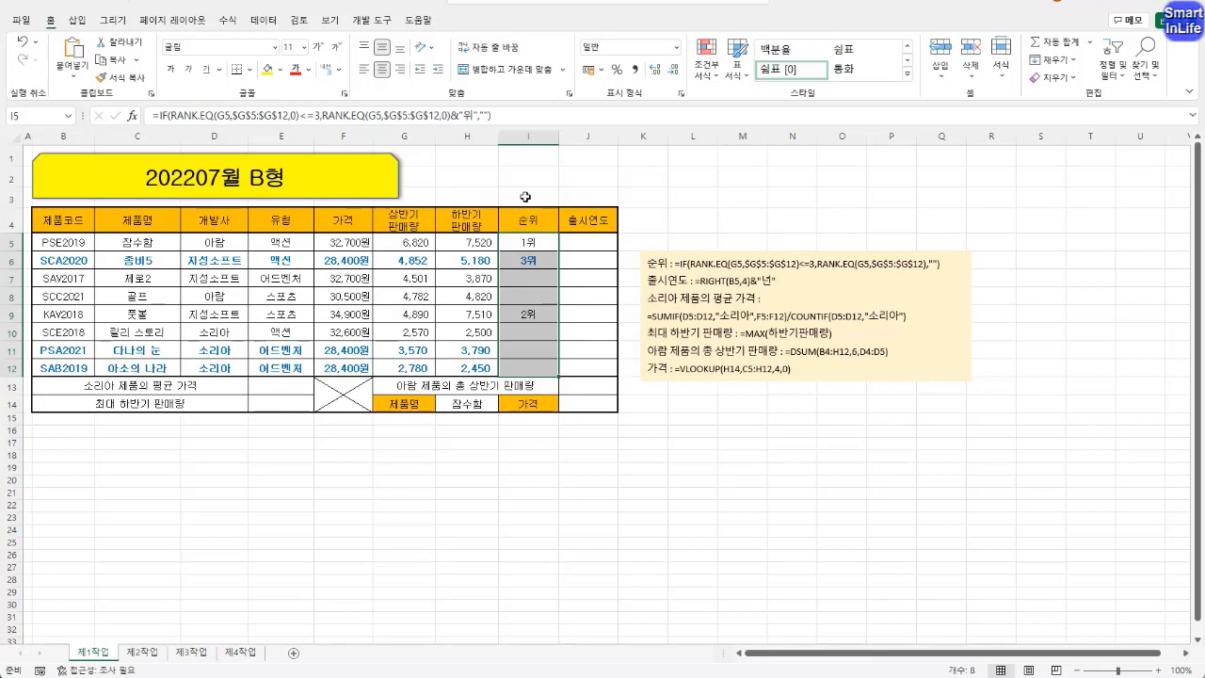
# Enter the note "실무에 활용." in cell I3 above the 순위 header.
pyautogui.click(526, 196)
pyautogui.write('실')
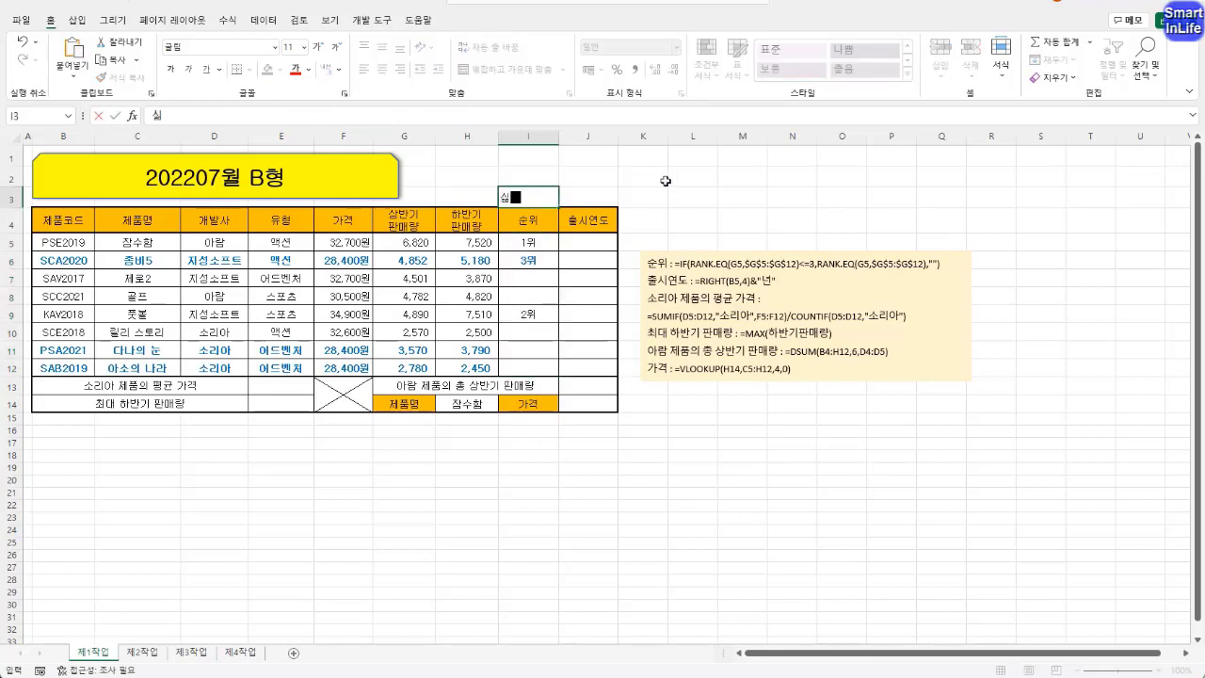
pyautogui.write('무에 활용')
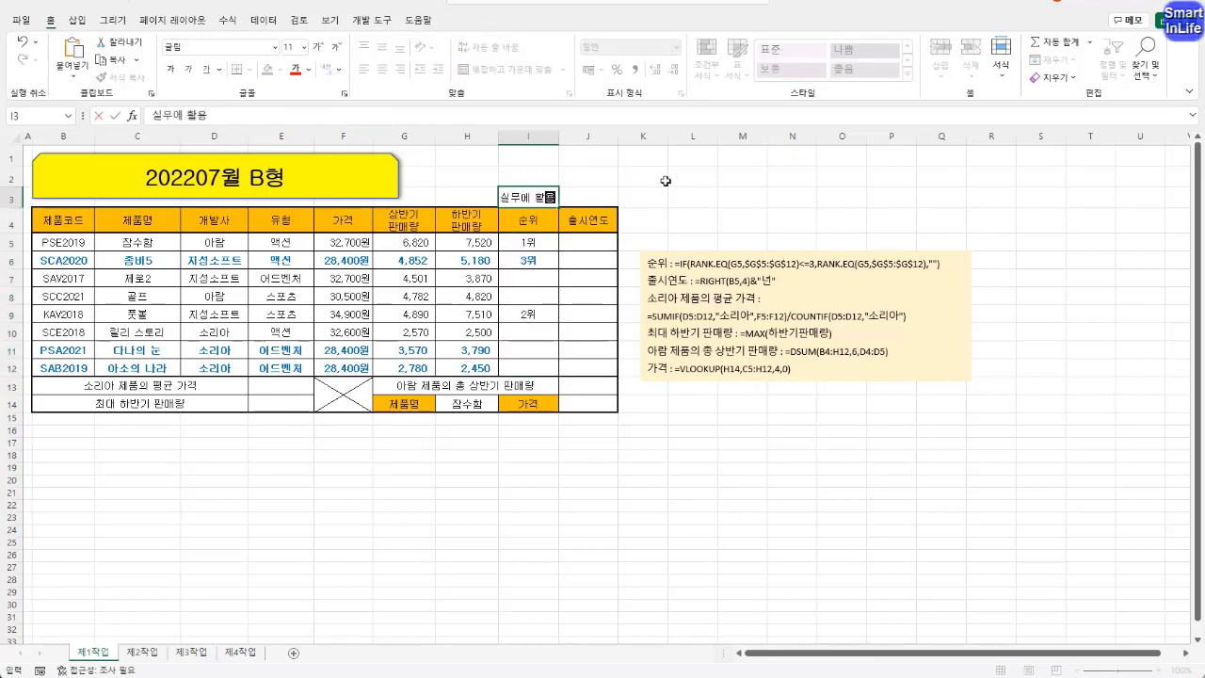
pyautogui.write('.')
pyautogui.click(658, 217)
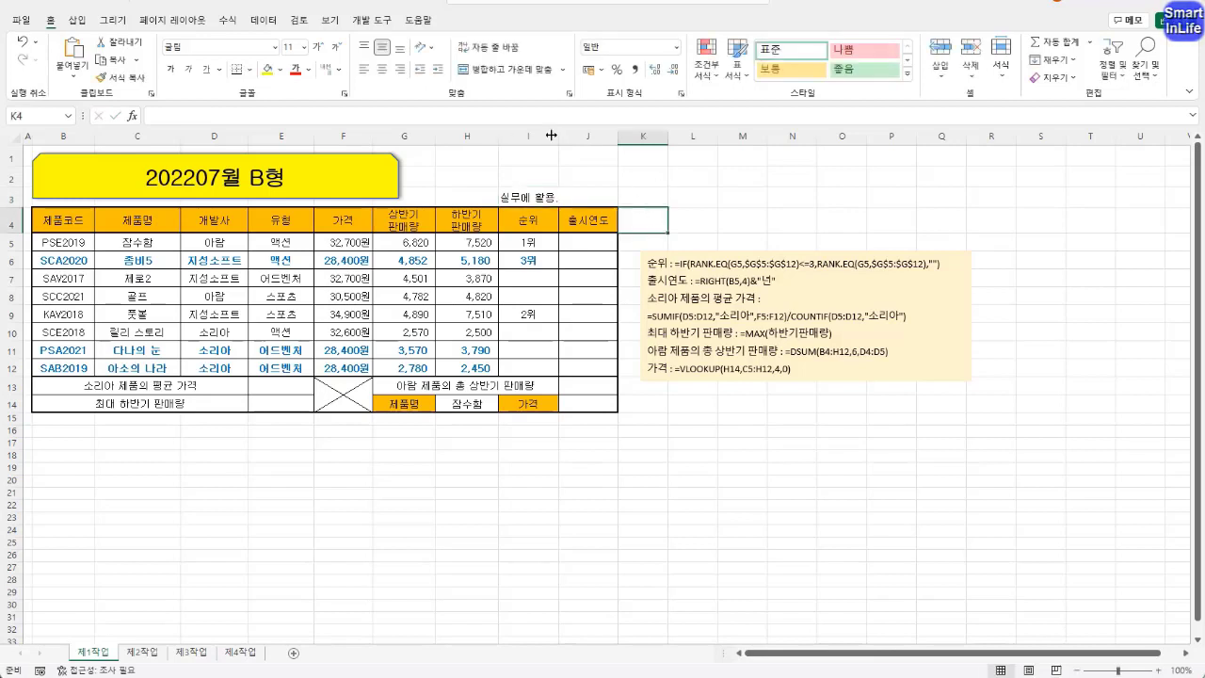
# Format the note in I3 as bold red text.
pyautogui.click(540, 199)
pyautogui.click(297, 70)
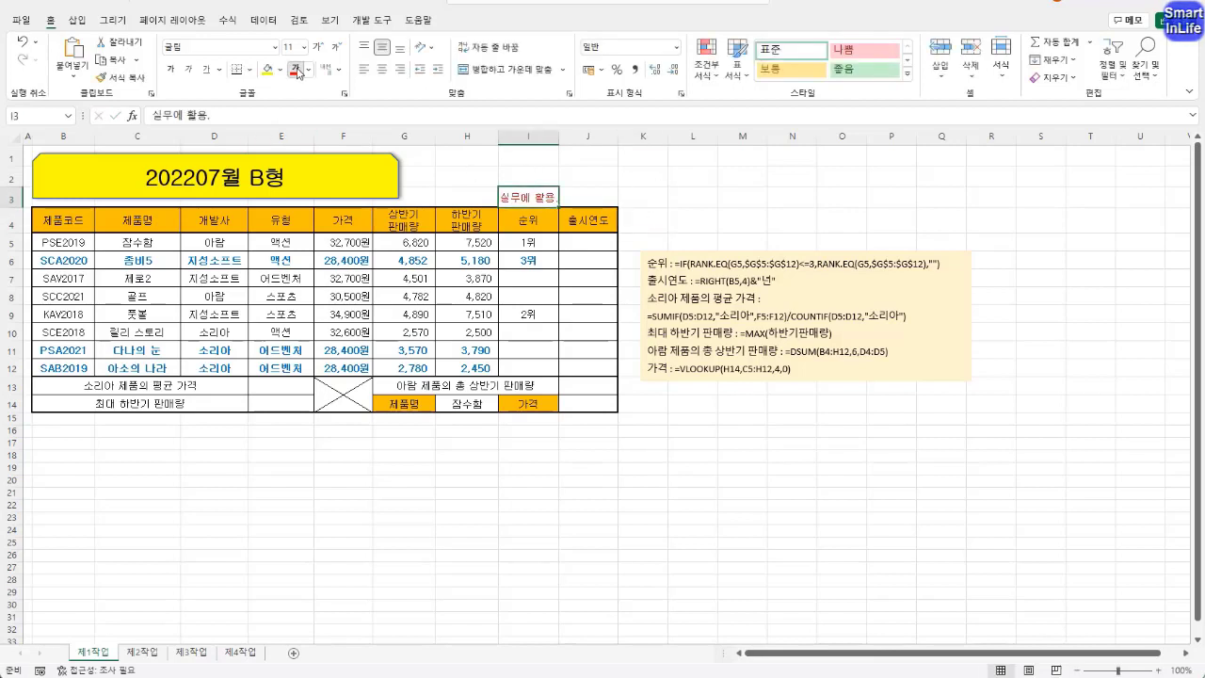
pyautogui.click(171, 69)
pyautogui.click(639, 216)
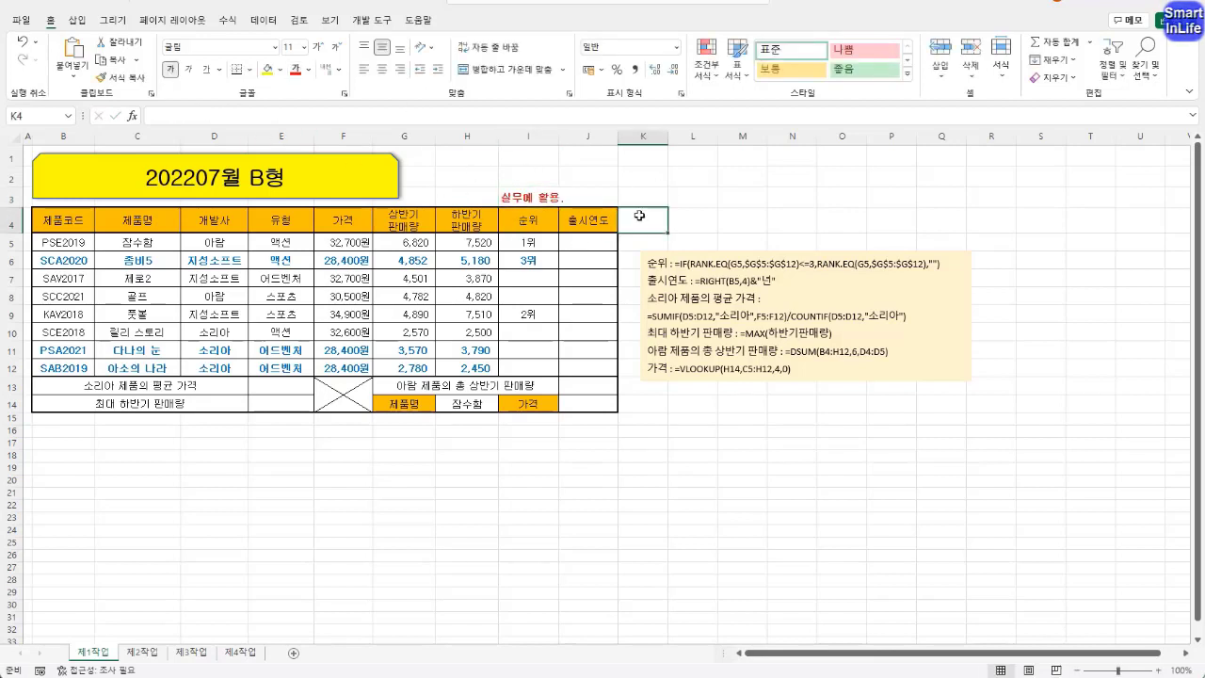
pyautogui.click(630, 450)
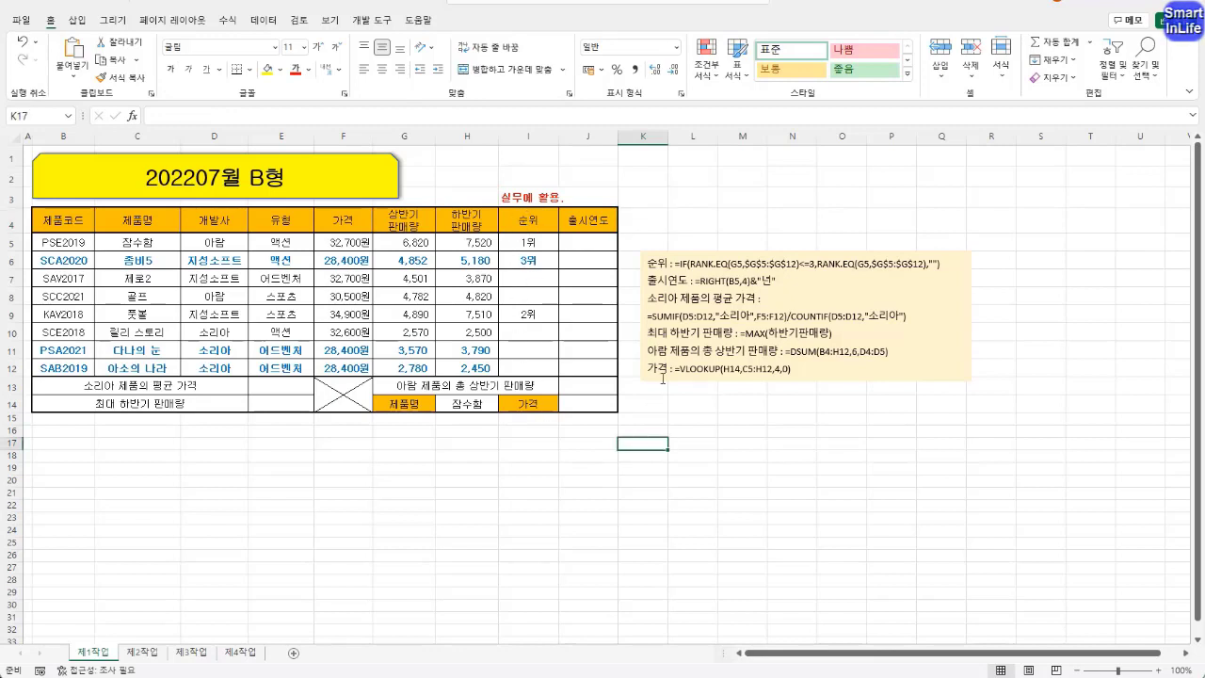
# Enter =RIGHT(B5,4) in J5 to extract the release year from the product code.
pyautogui.click(588, 241)
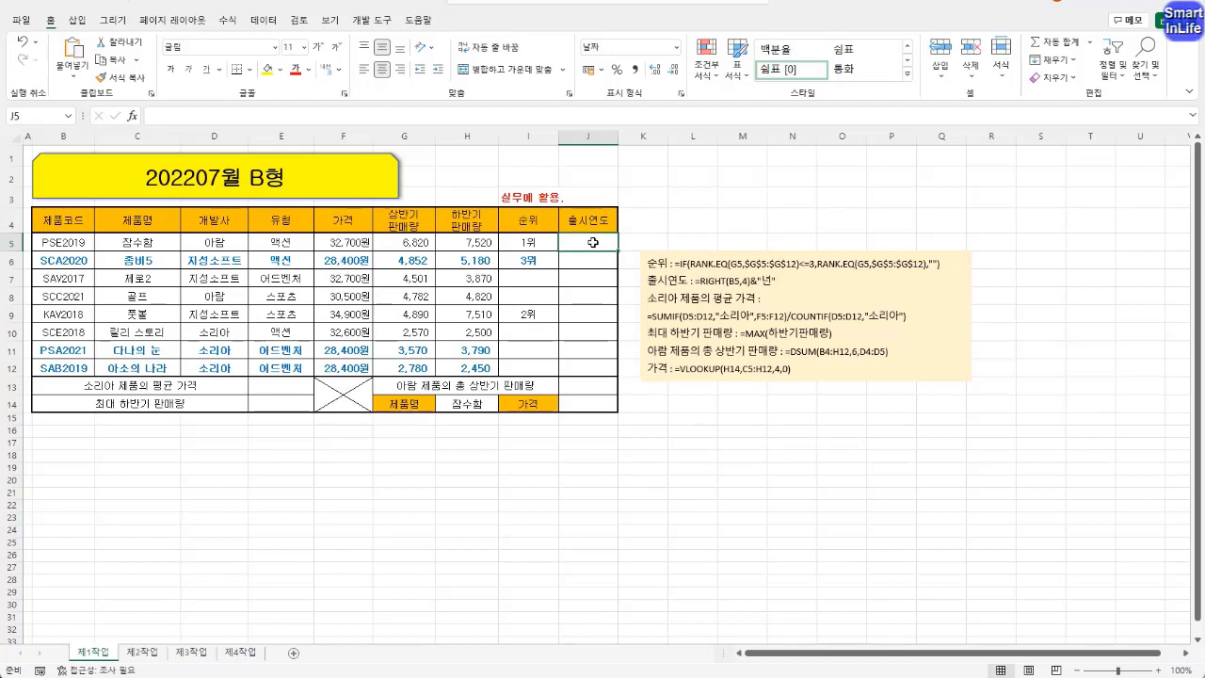
pyautogui.write('=')
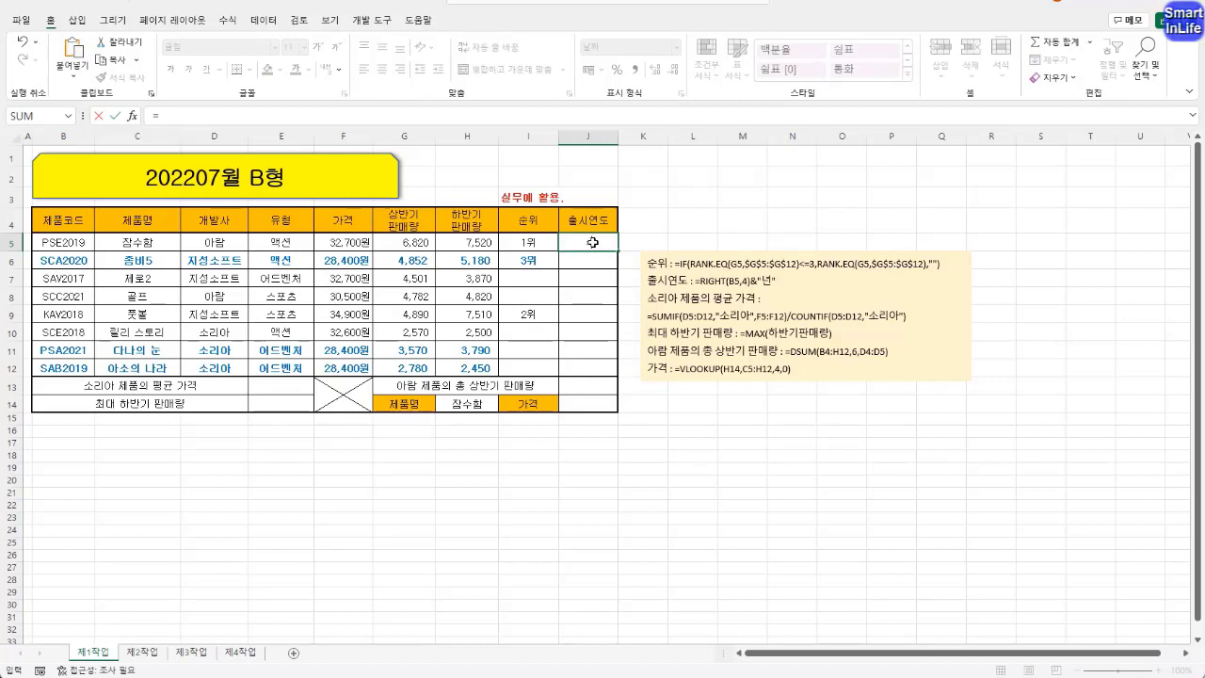
pyautogui.write('right')
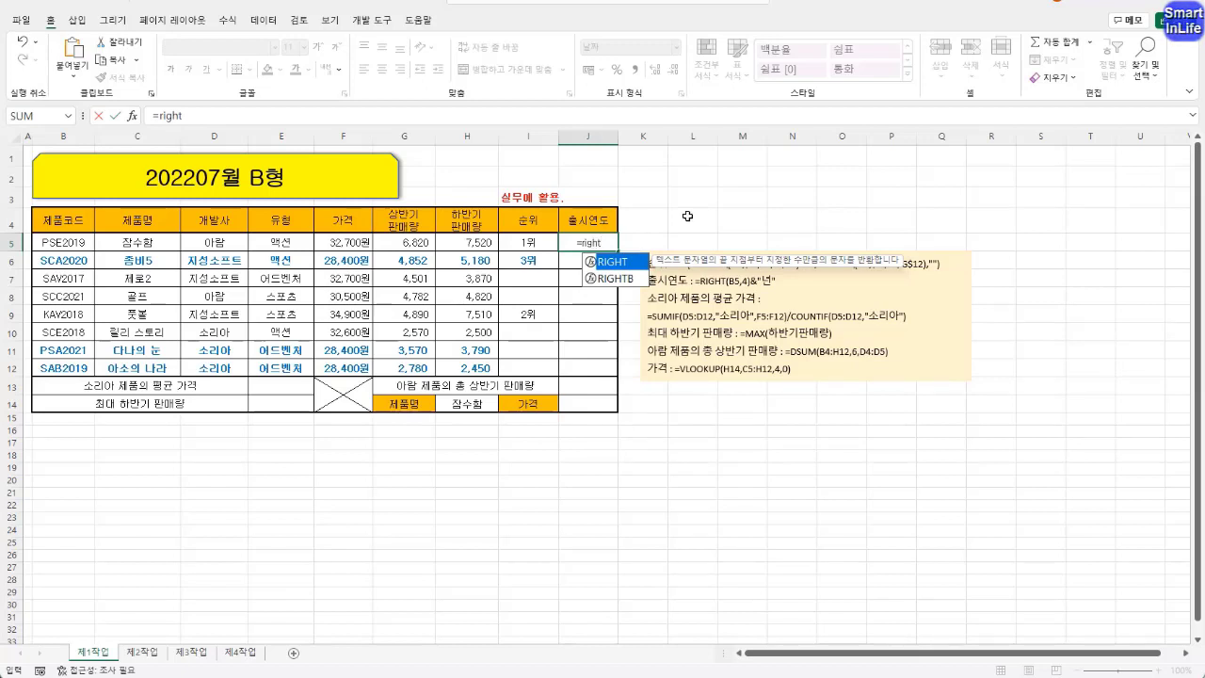
pyautogui.write('(')
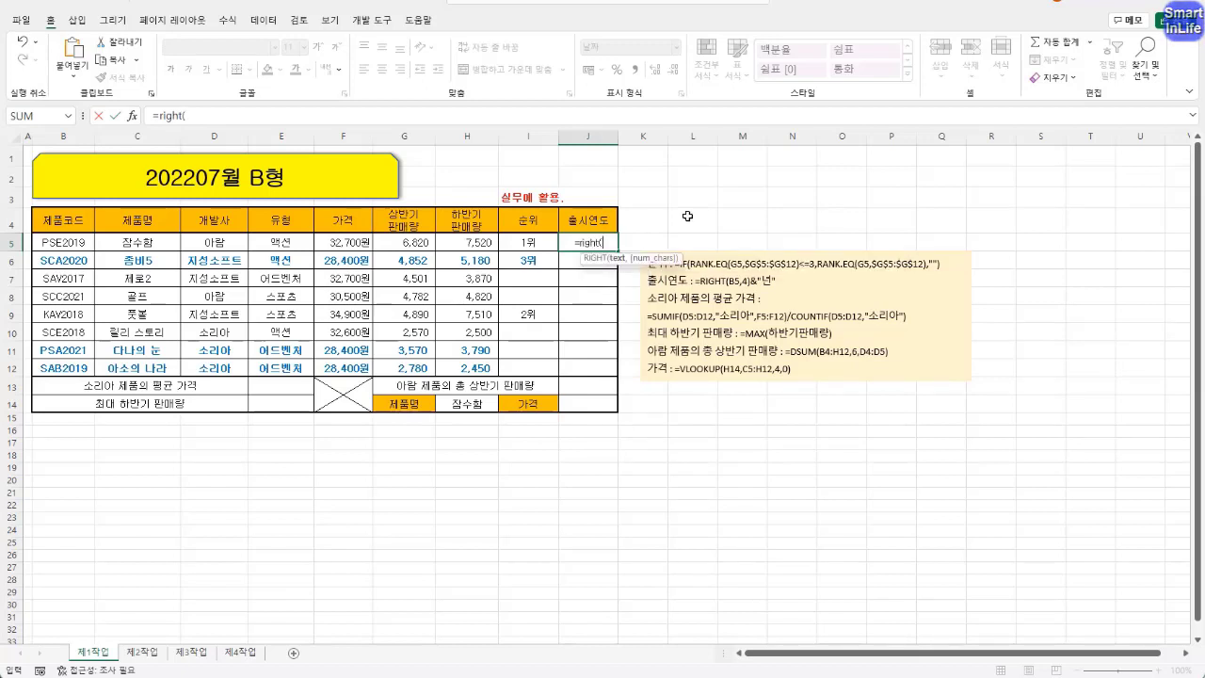
pyautogui.click(73, 244)
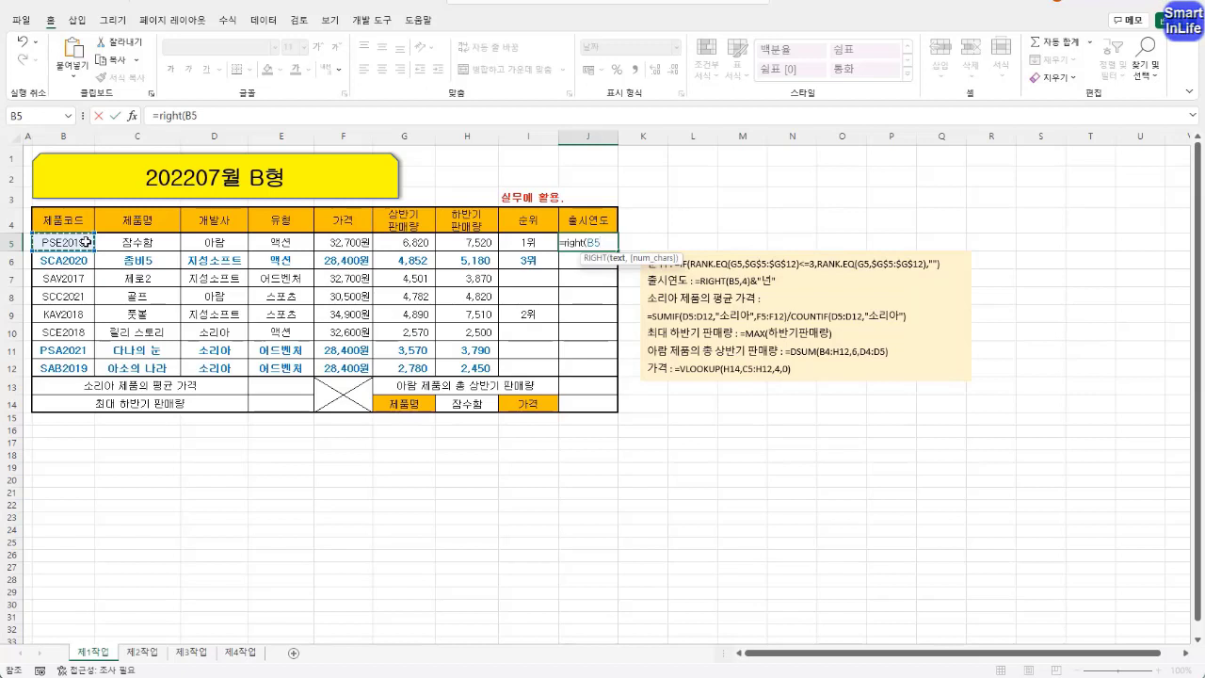
pyautogui.write(',')
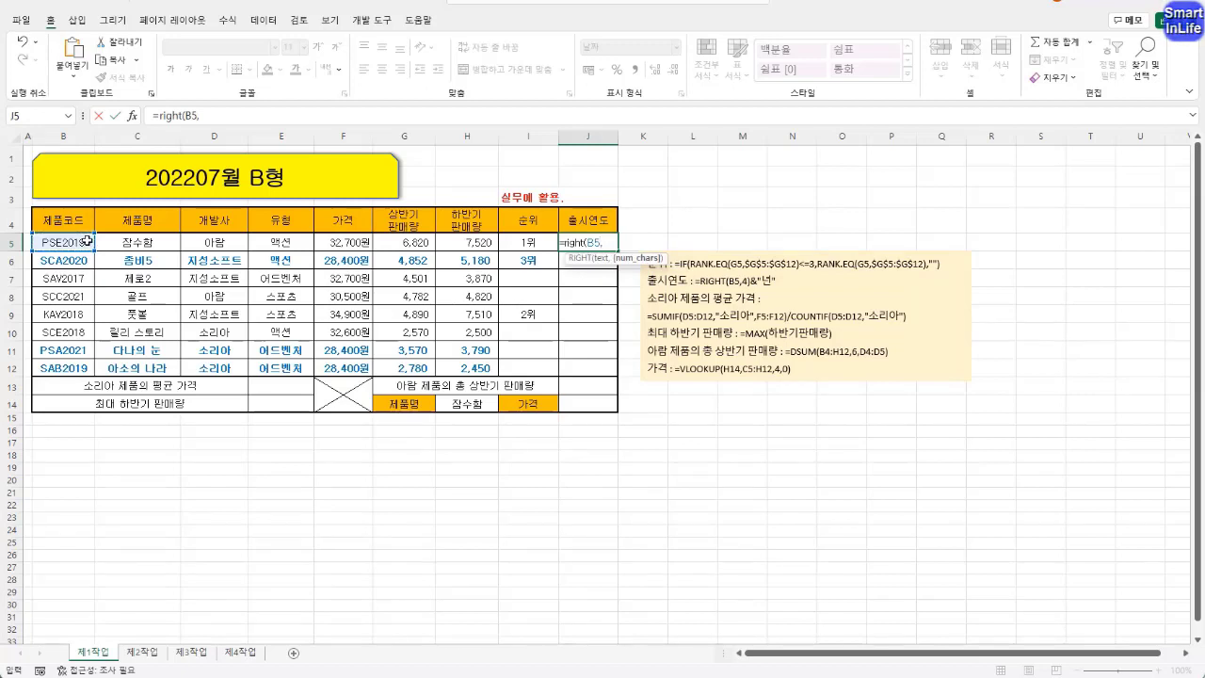
pyautogui.click(201, 116)
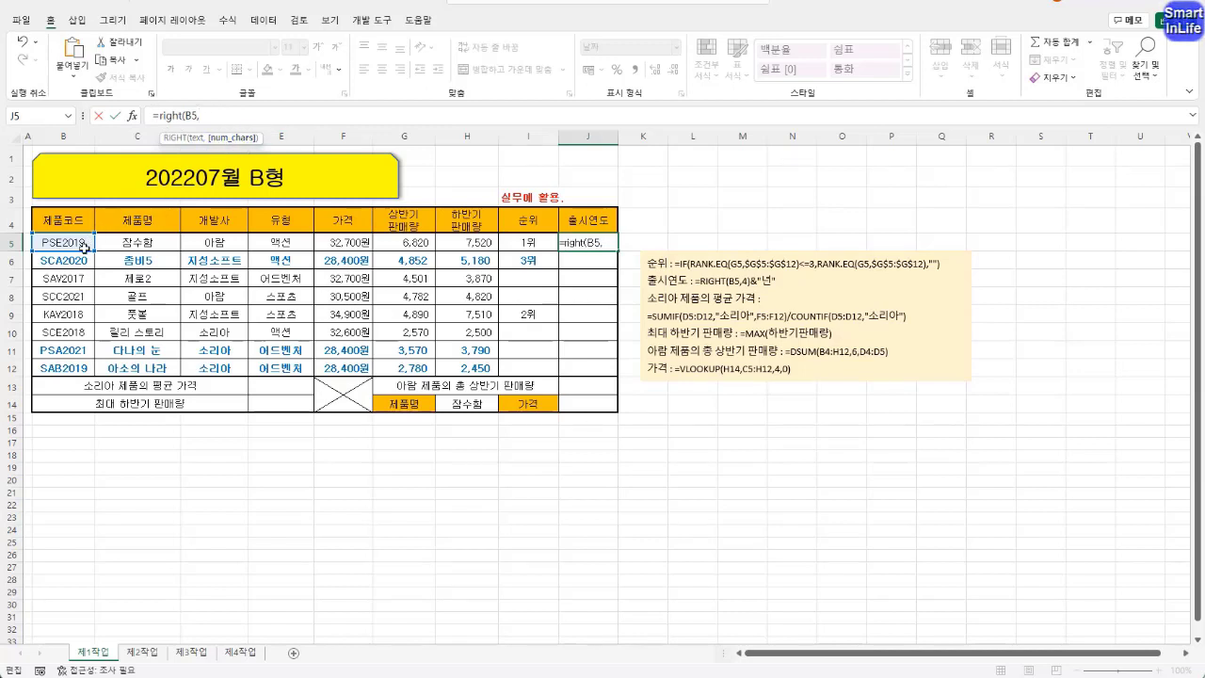
pyautogui.write('4)')
pyautogui.press('Return')
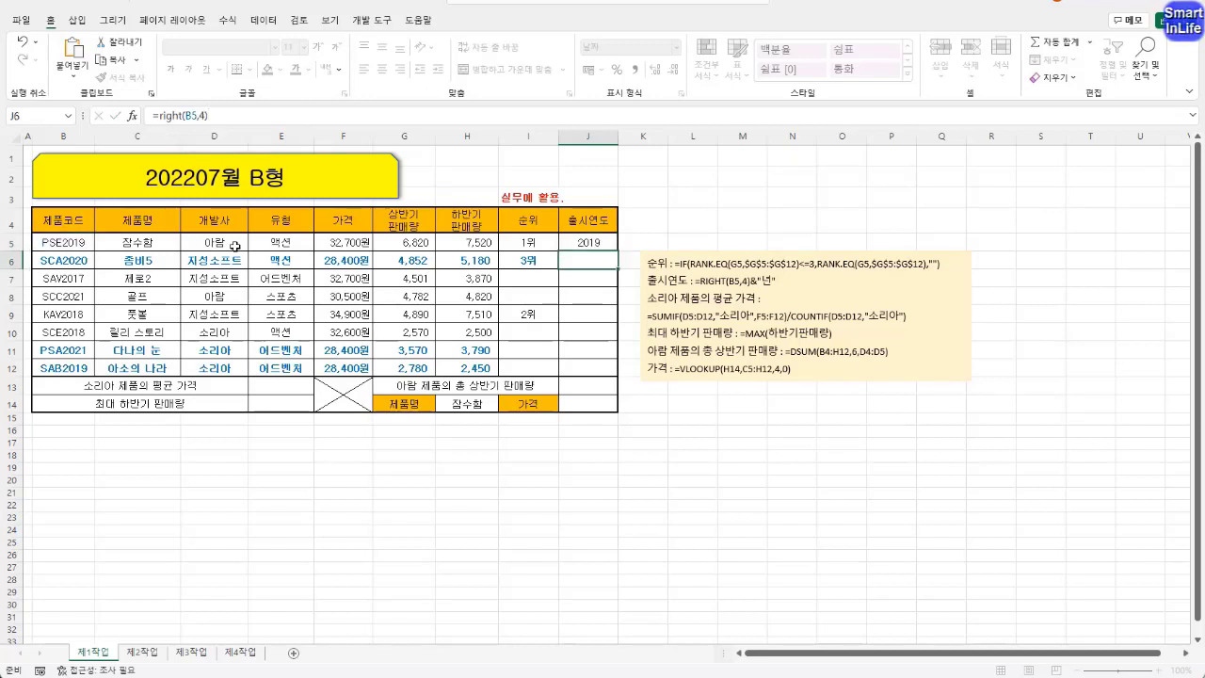
# Append &"년" to the RIGHT formula in J5.
pyautogui.click(573, 246)
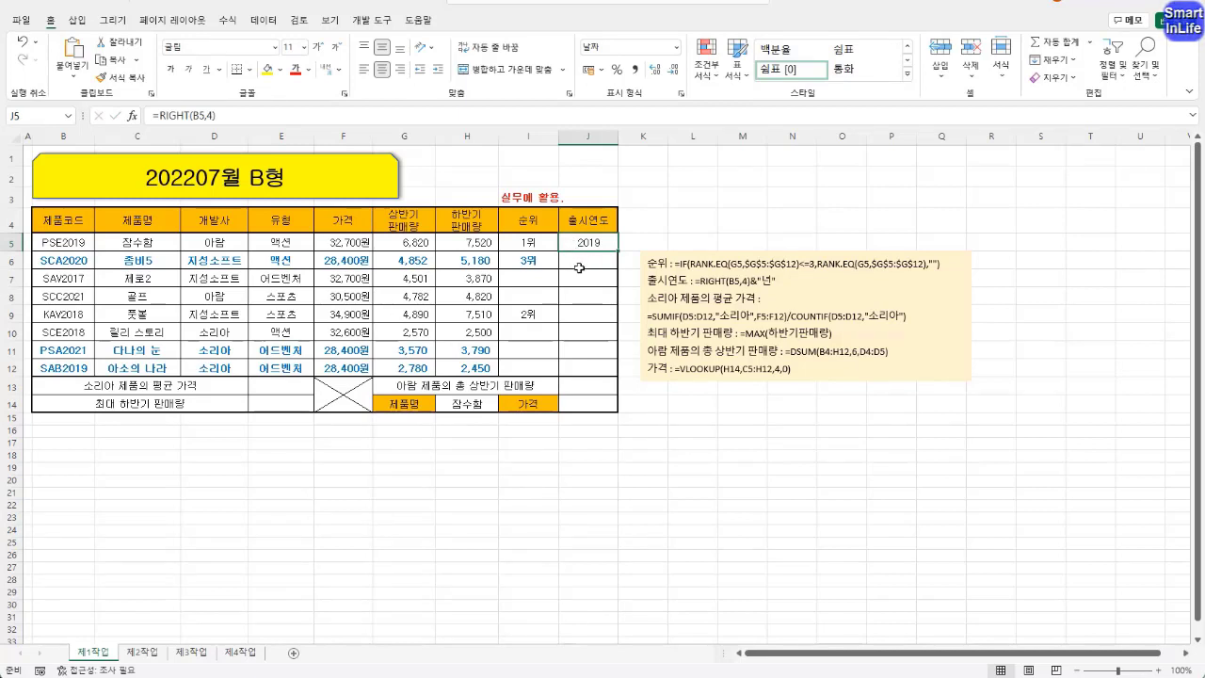
pyautogui.click(250, 115)
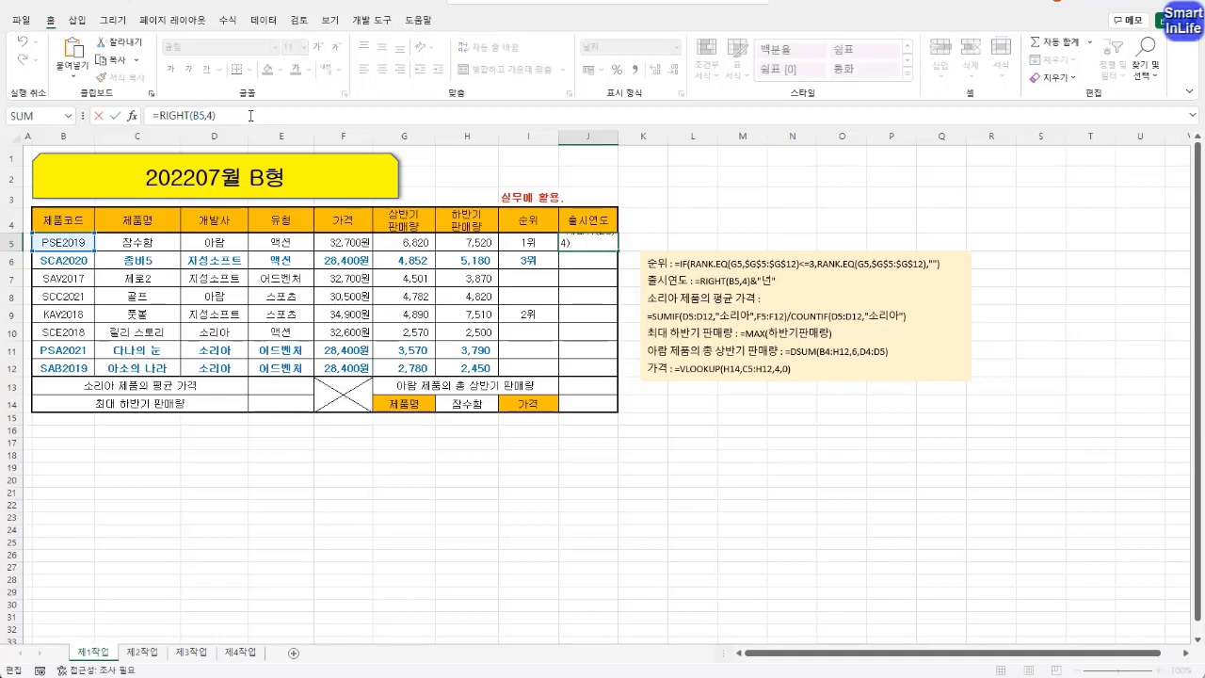
pyautogui.write('&"년"')
pyautogui.press('Return')
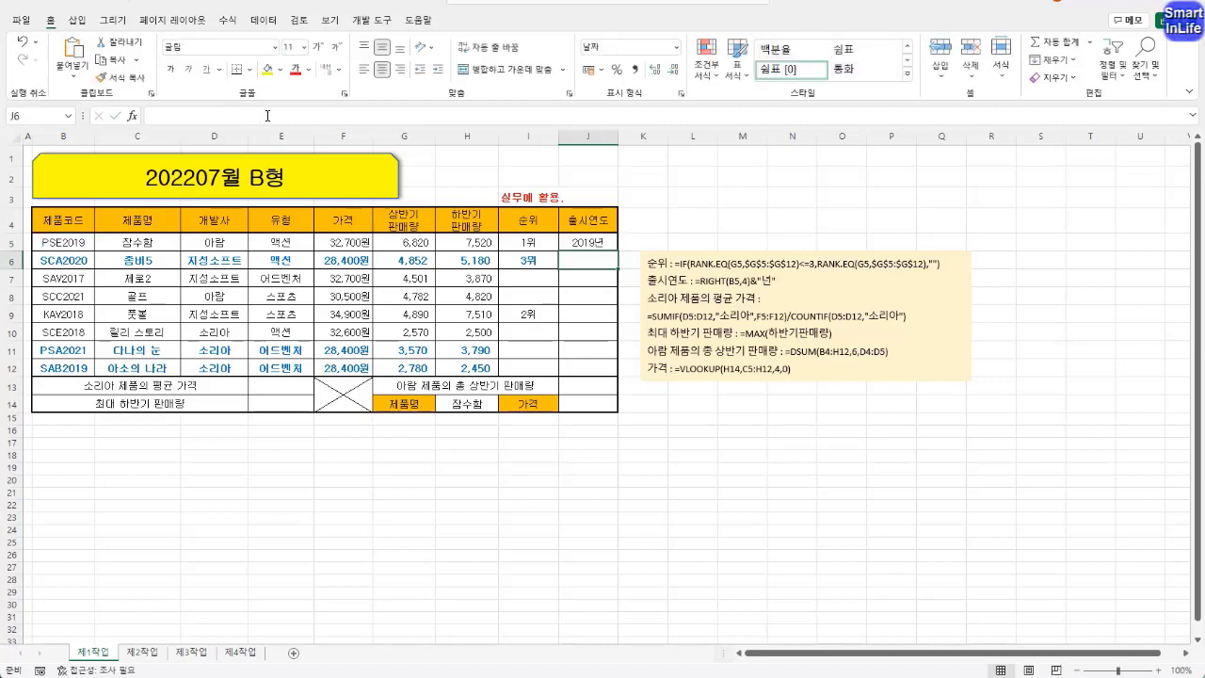
# Fill the release-year formula from J5 down to J12 without copying the cell formatting.
pyautogui.click(602, 247)
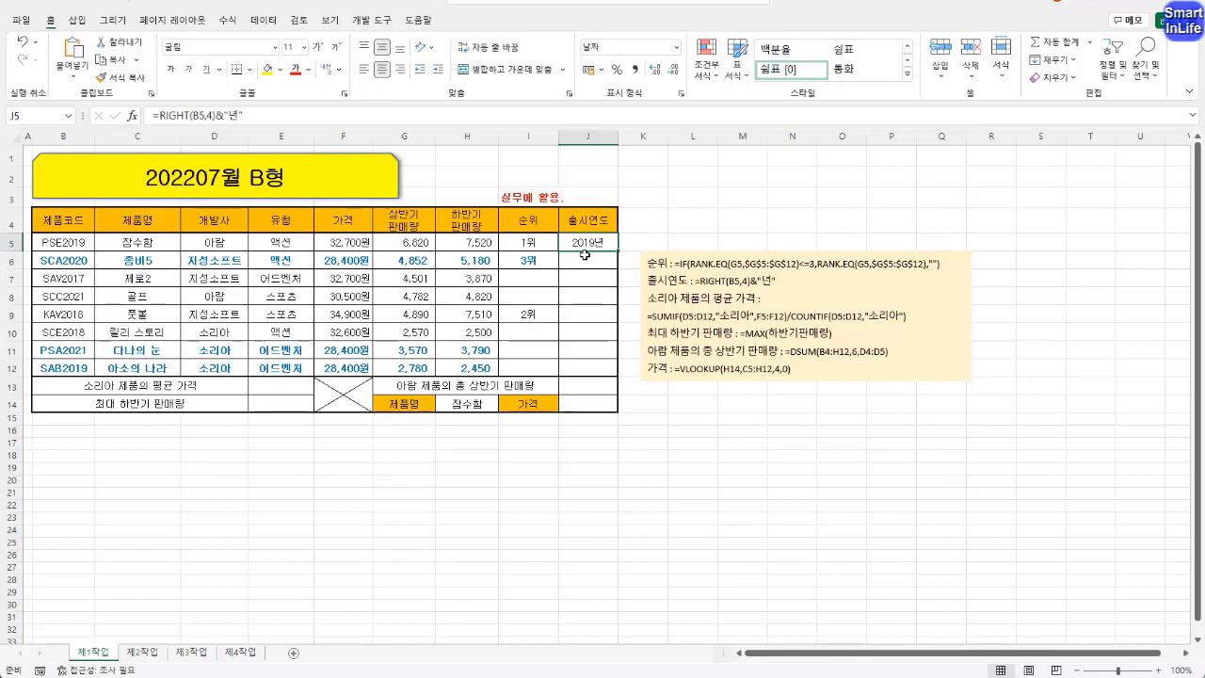
pyautogui.moveTo(617, 252); pyautogui.dragTo(620, 377)
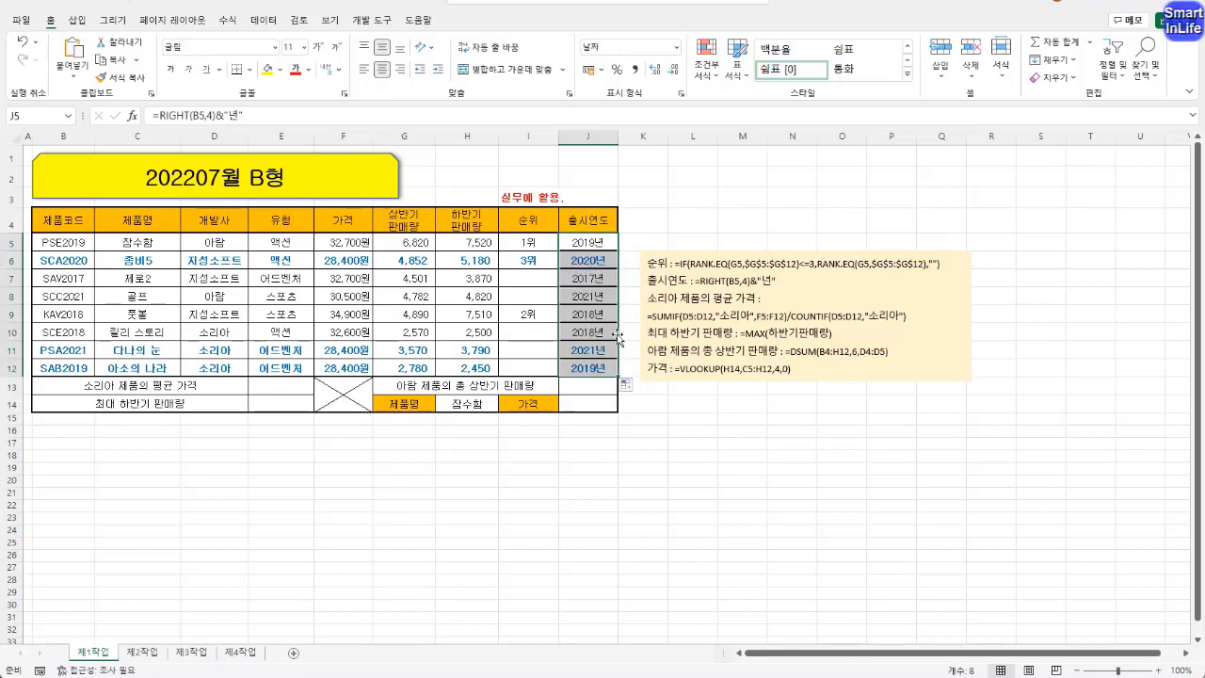
pyautogui.click(627, 385)
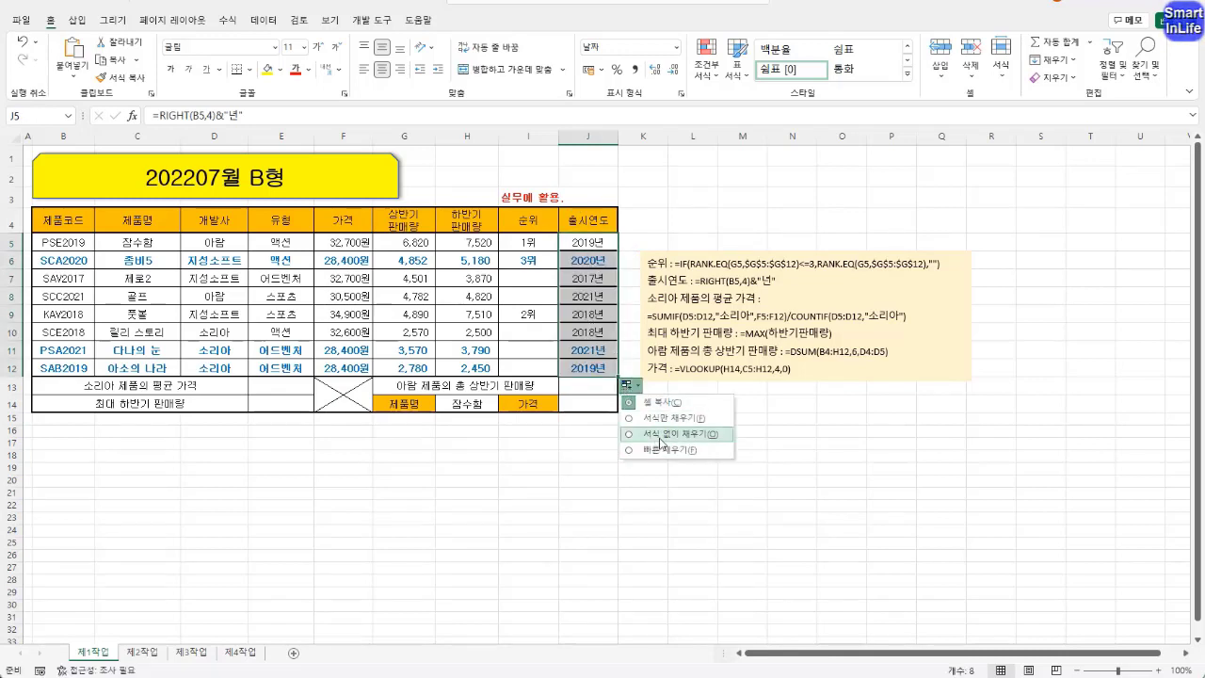
pyautogui.click(658, 439)
pyautogui.click(664, 447)
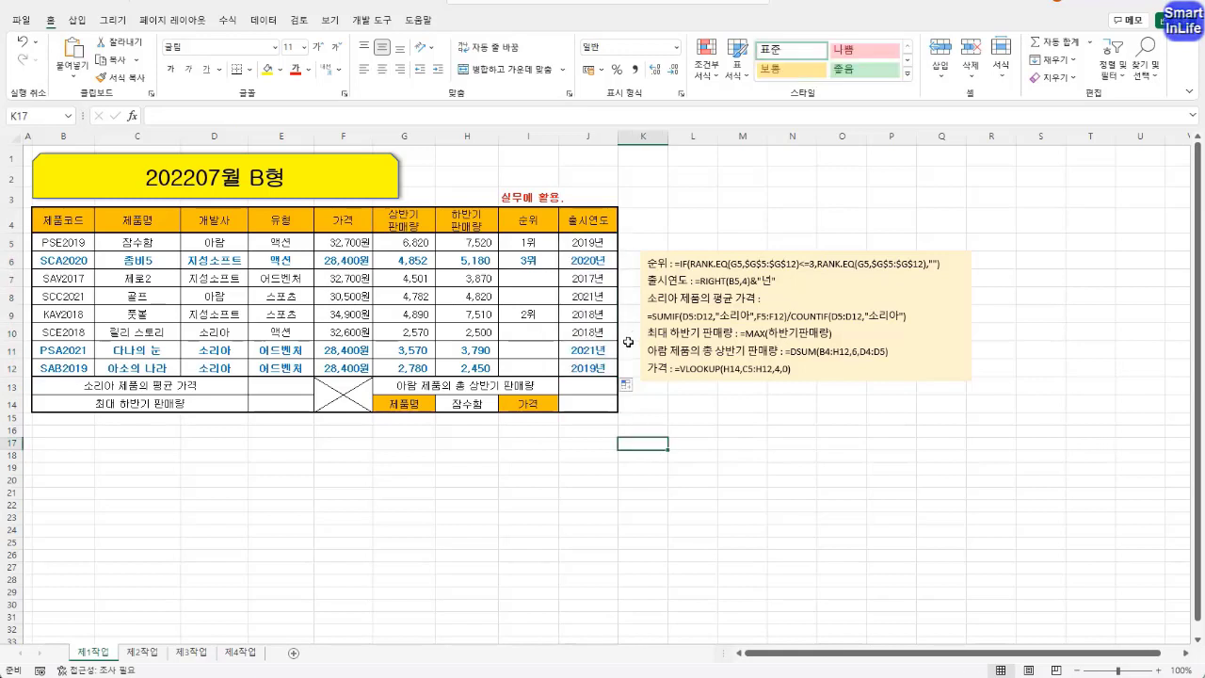
pyautogui.click(346, 469)
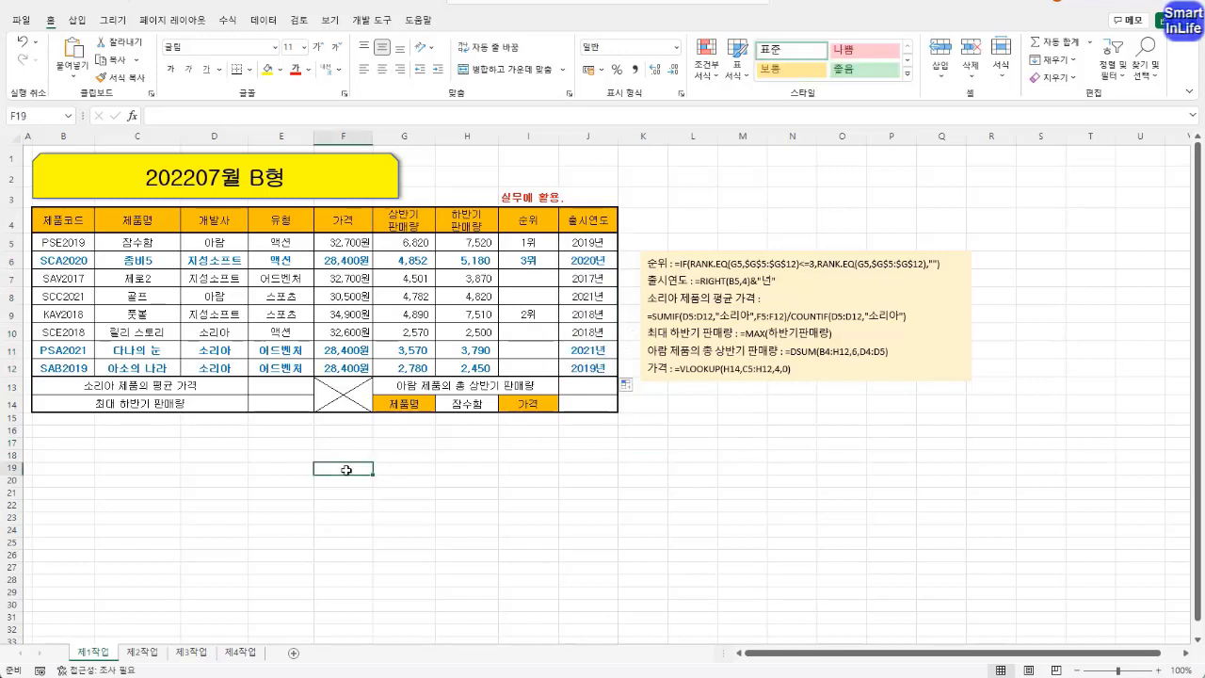
# List the function names average, averageif, averageifs and daverage in E17:E20 below the table.
pyautogui.click(295, 386)
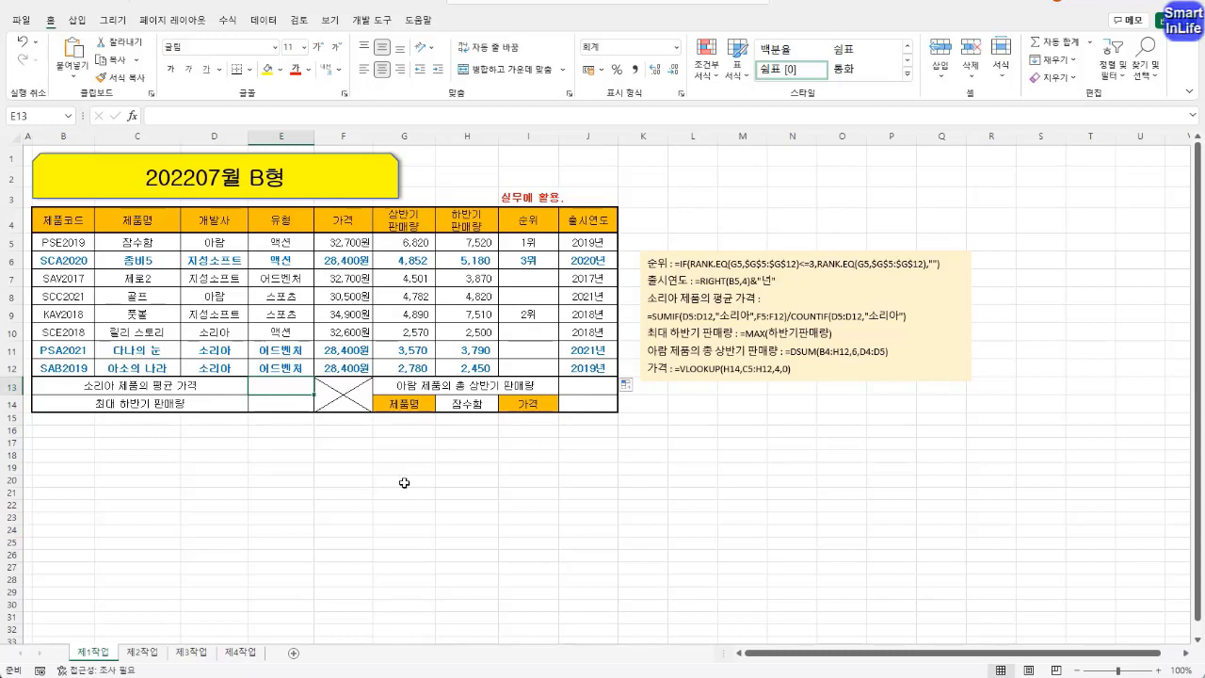
pyautogui.click(303, 442)
pyautogui.write('average')
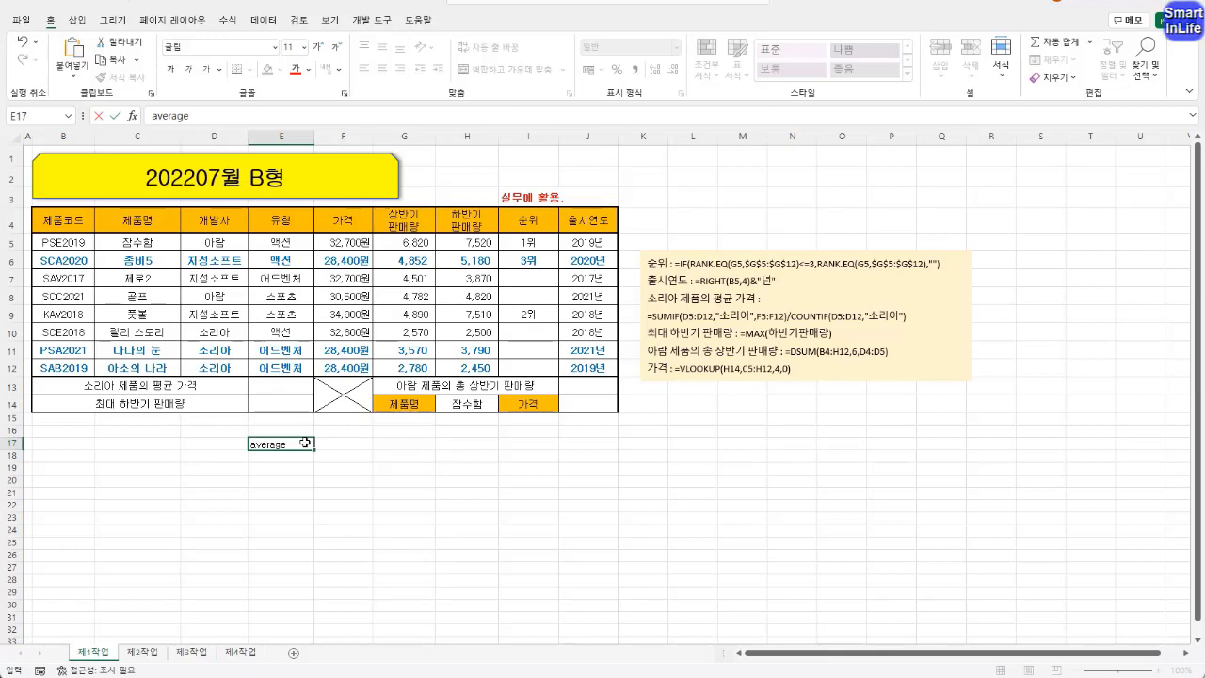
pyautogui.press('Return')
pyautogui.write('average')
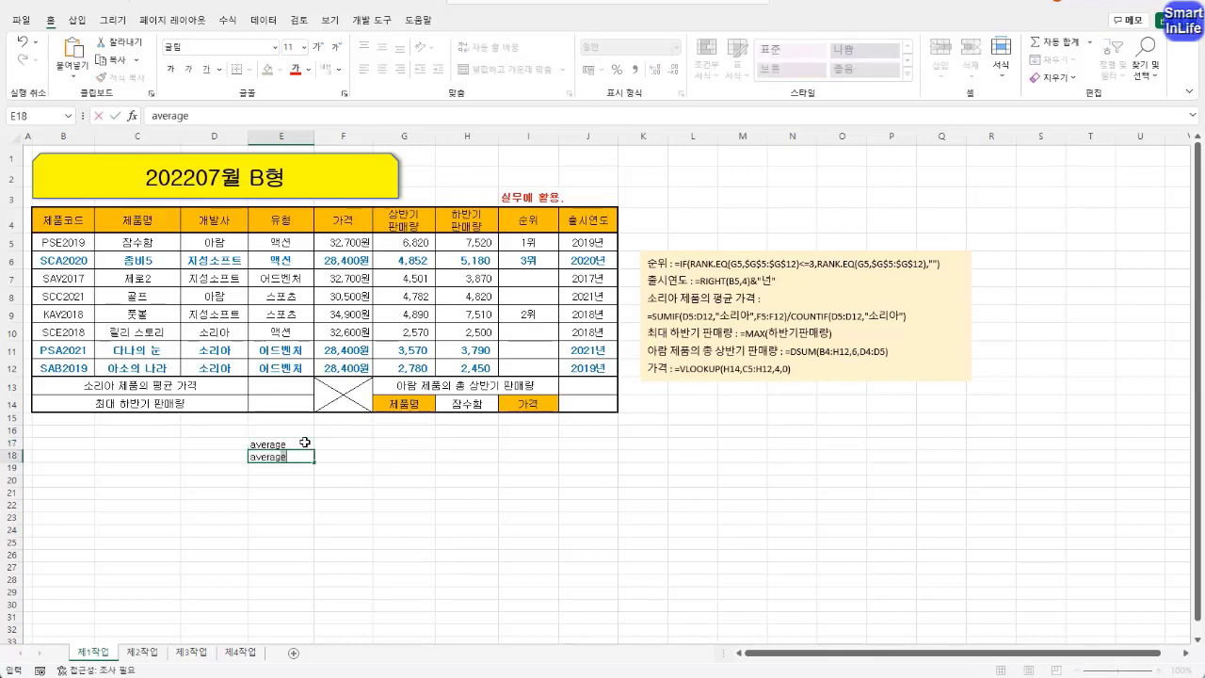
pyautogui.write('if')
pyautogui.press('Return')
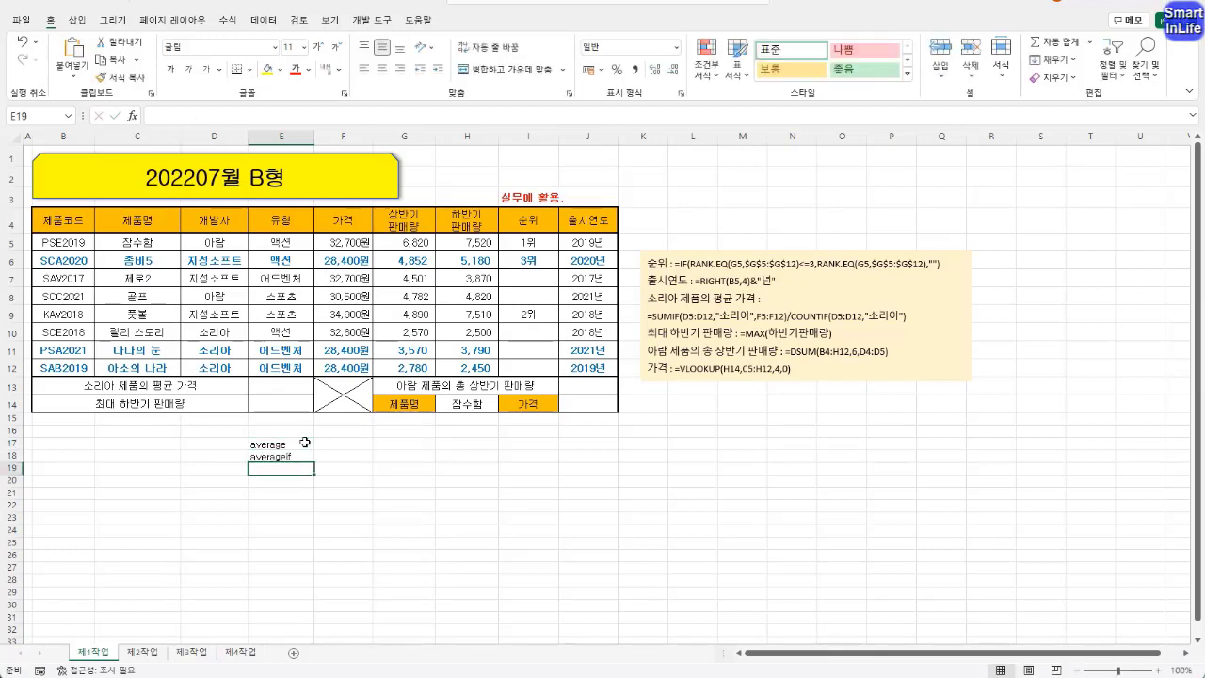
pyautogui.write('average')
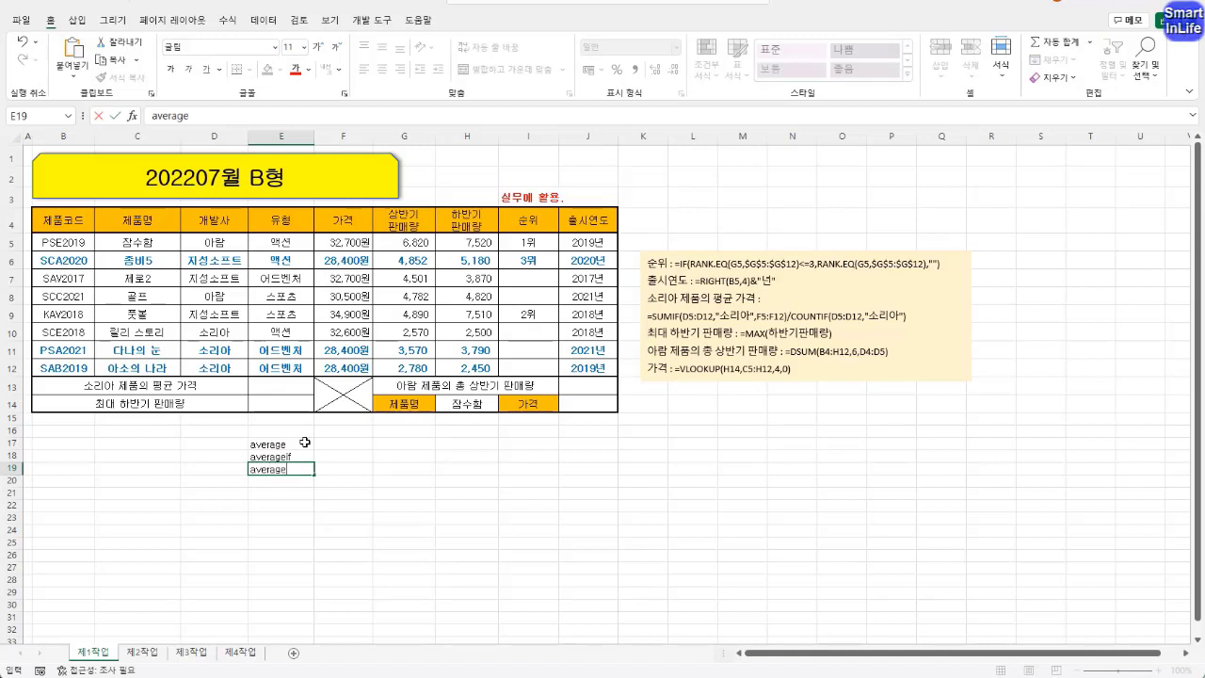
pyautogui.write('ifs')
pyautogui.press('Return')
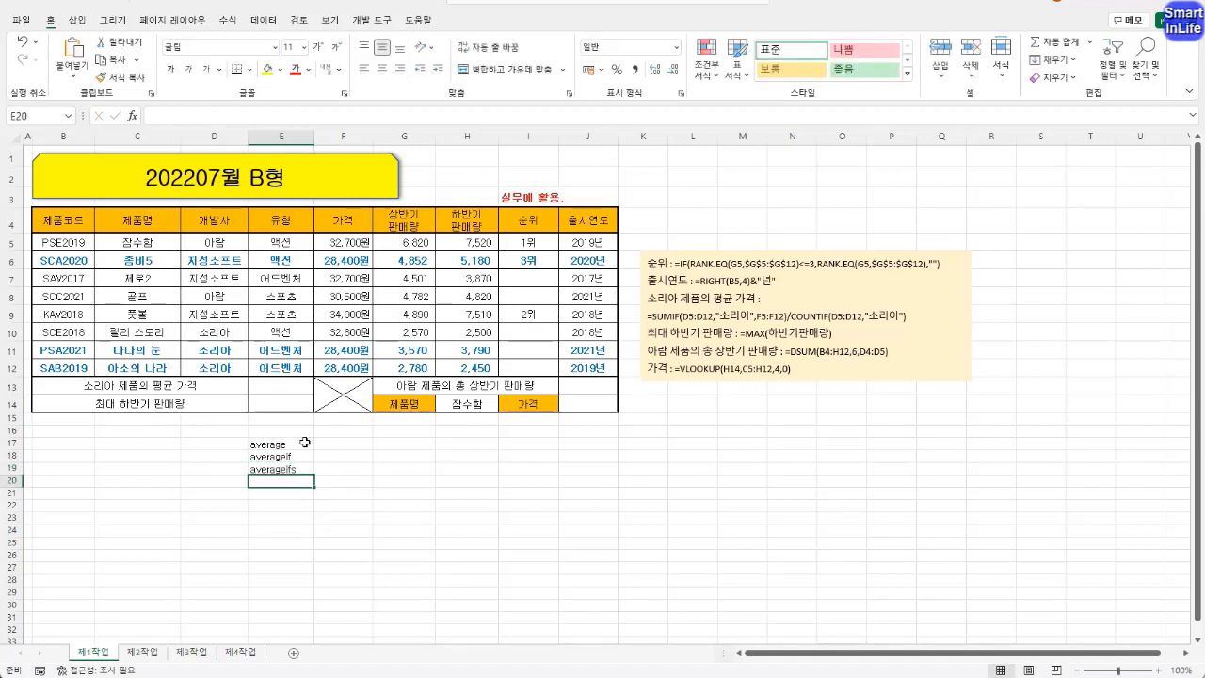
pyautogui.write('dave')
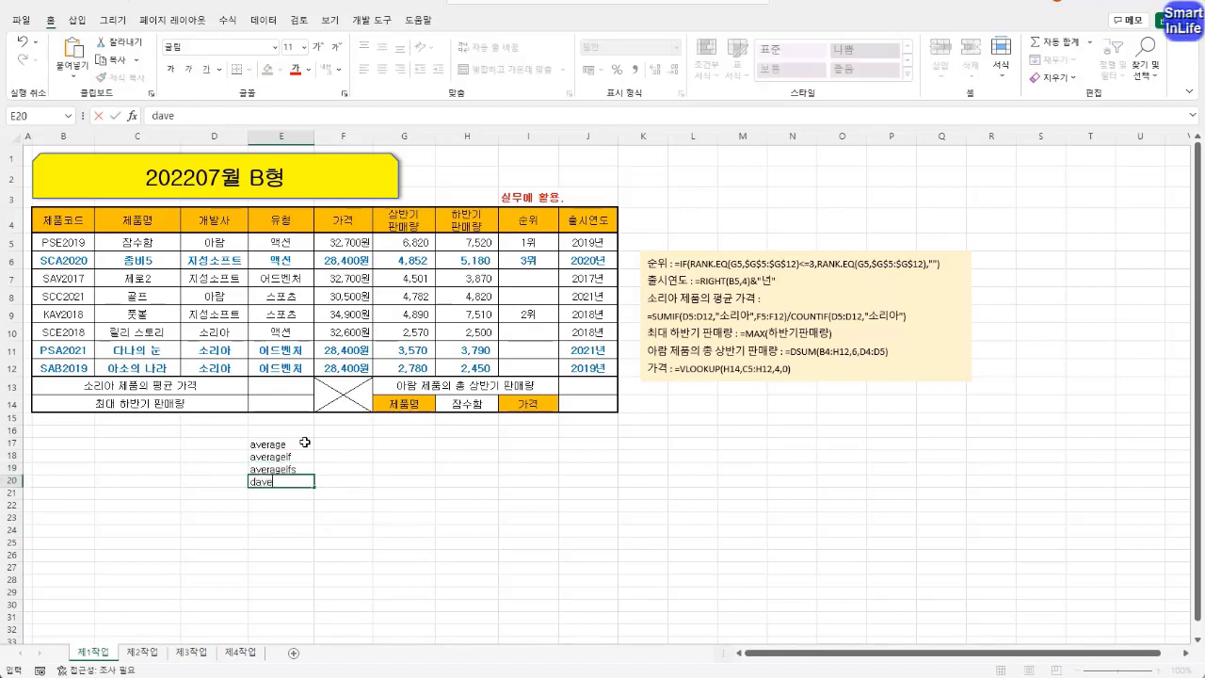
pyautogui.write('rage')
pyautogui.press('Return')
# Write =SUMIF(D5:D12,"소리아",F5:F12) in E13 as the first part of the 소리아 average price formula.
pyautogui.press('Up')
pyautogui.press('Up')
pyautogui.press('Up')
pyautogui.press('Up')
pyautogui.press('Up')
pyautogui.press('Up')
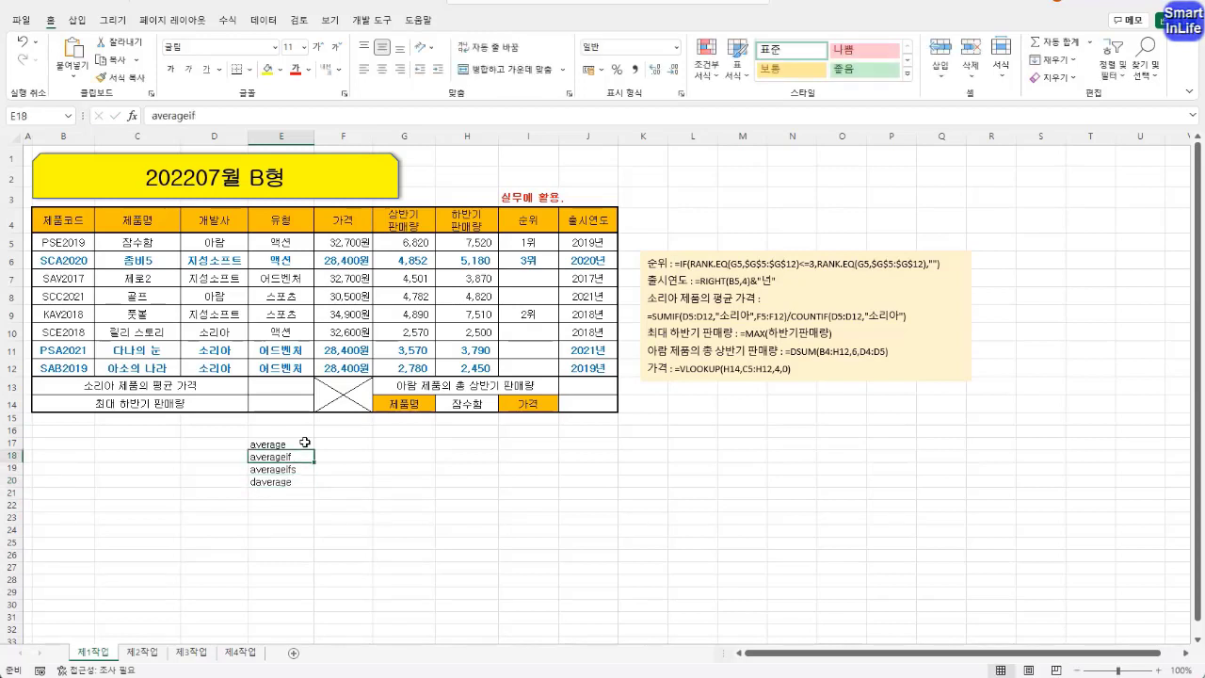
pyautogui.press('Up')
pyautogui.press('Up')
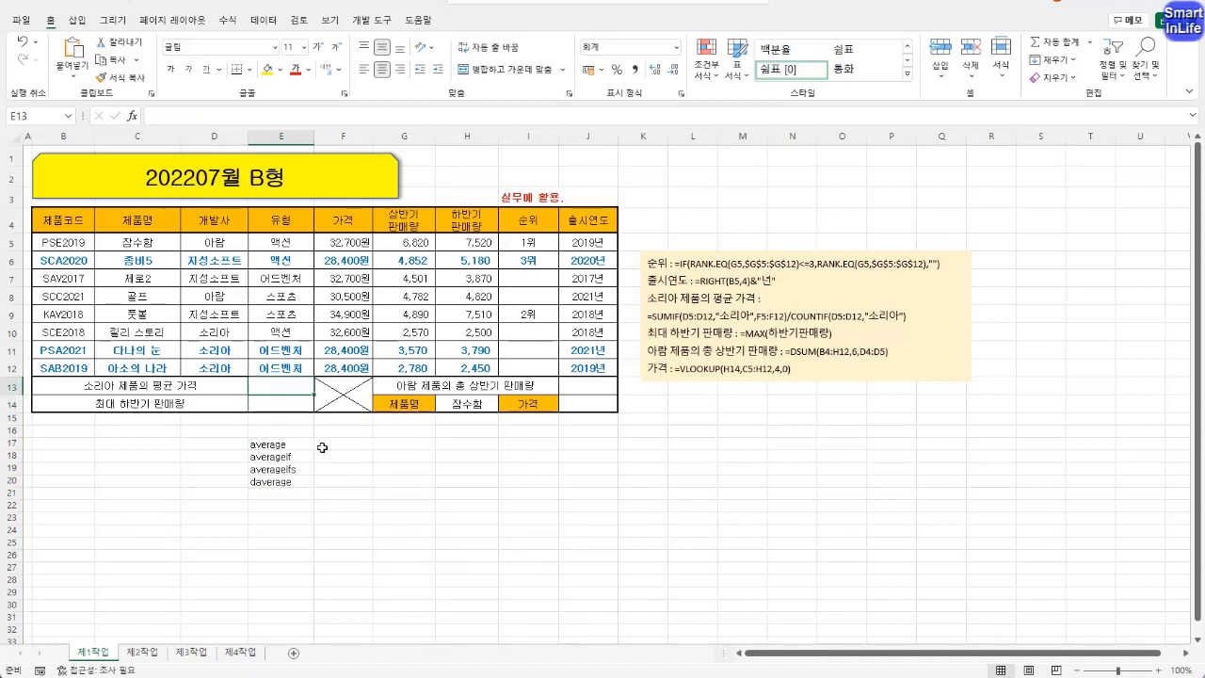
pyautogui.write('=')
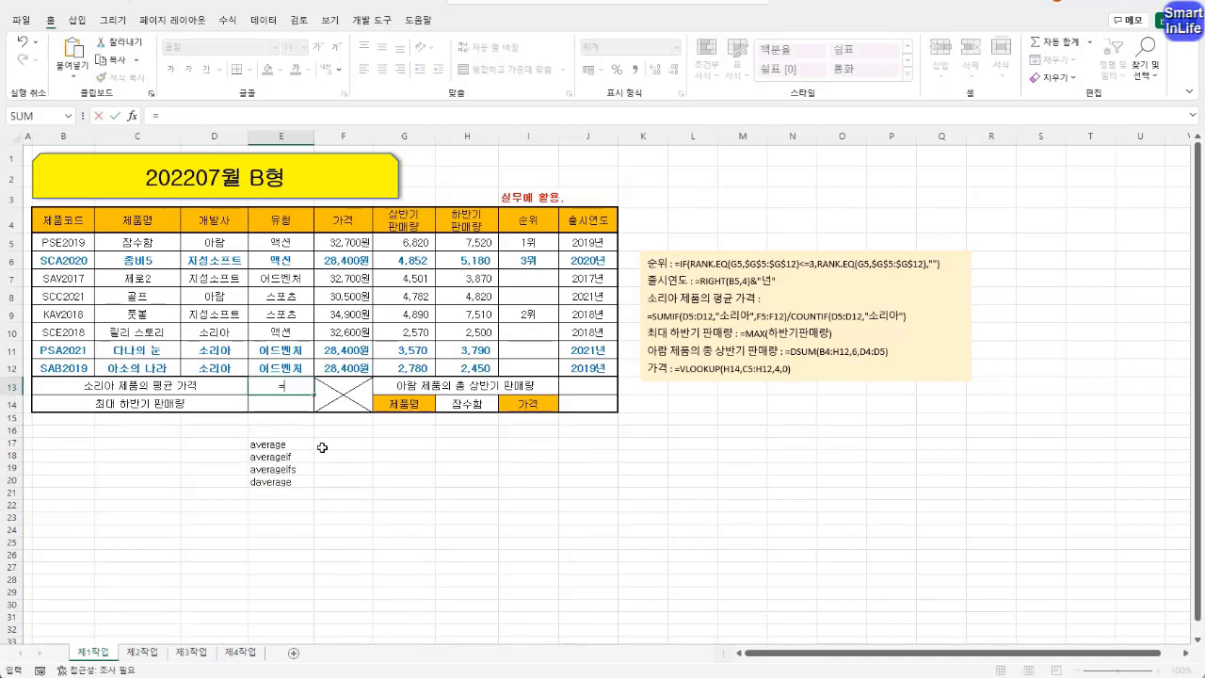
pyautogui.press('Escape')
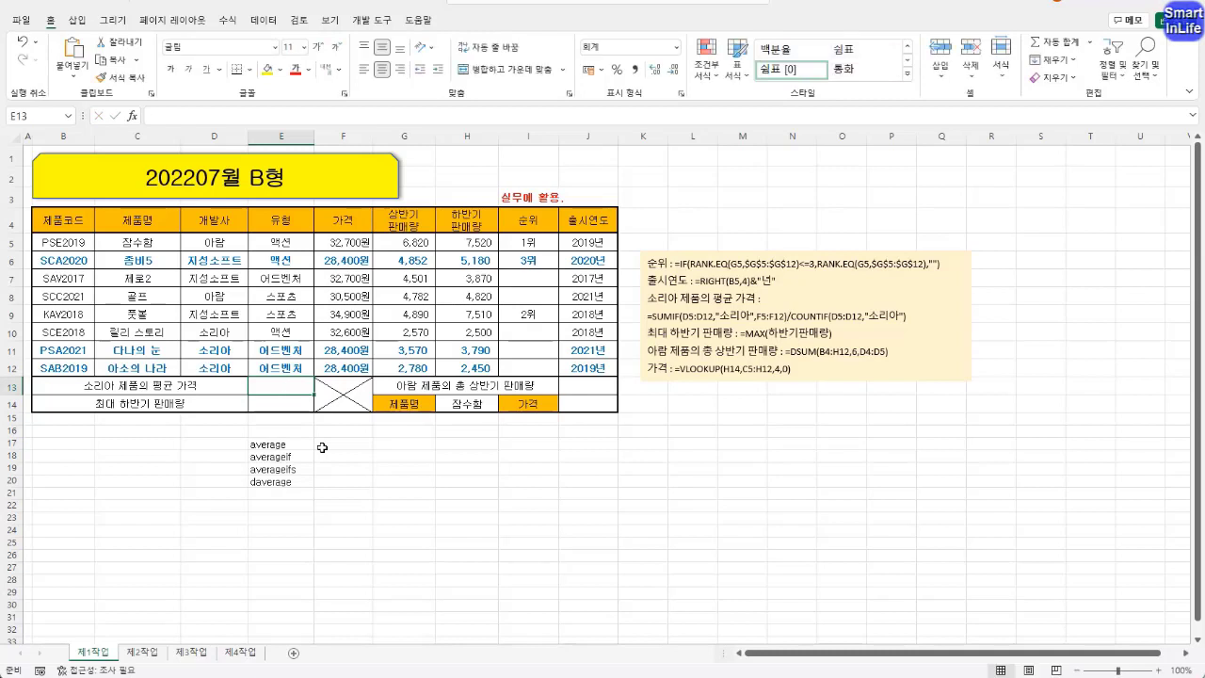
pyautogui.write('=sumif(')
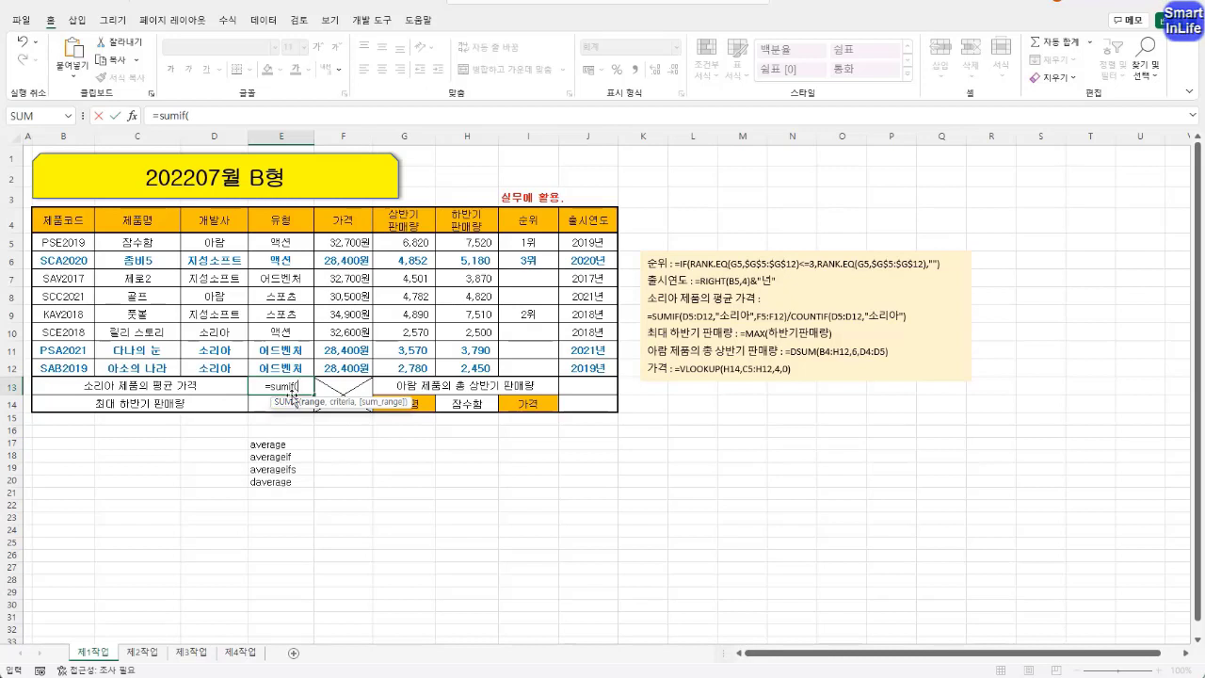
pyautogui.click(227, 118)
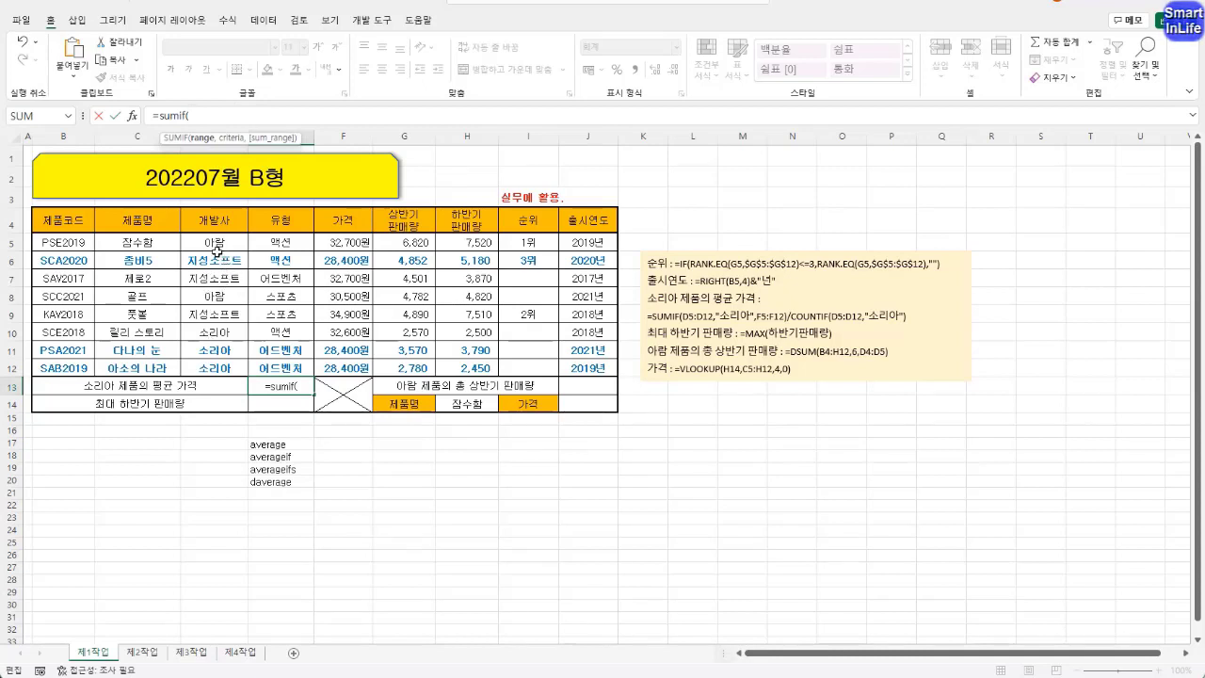
pyautogui.moveTo(221, 242); pyautogui.dragTo(211, 360)
pyautogui.write(',"솔')
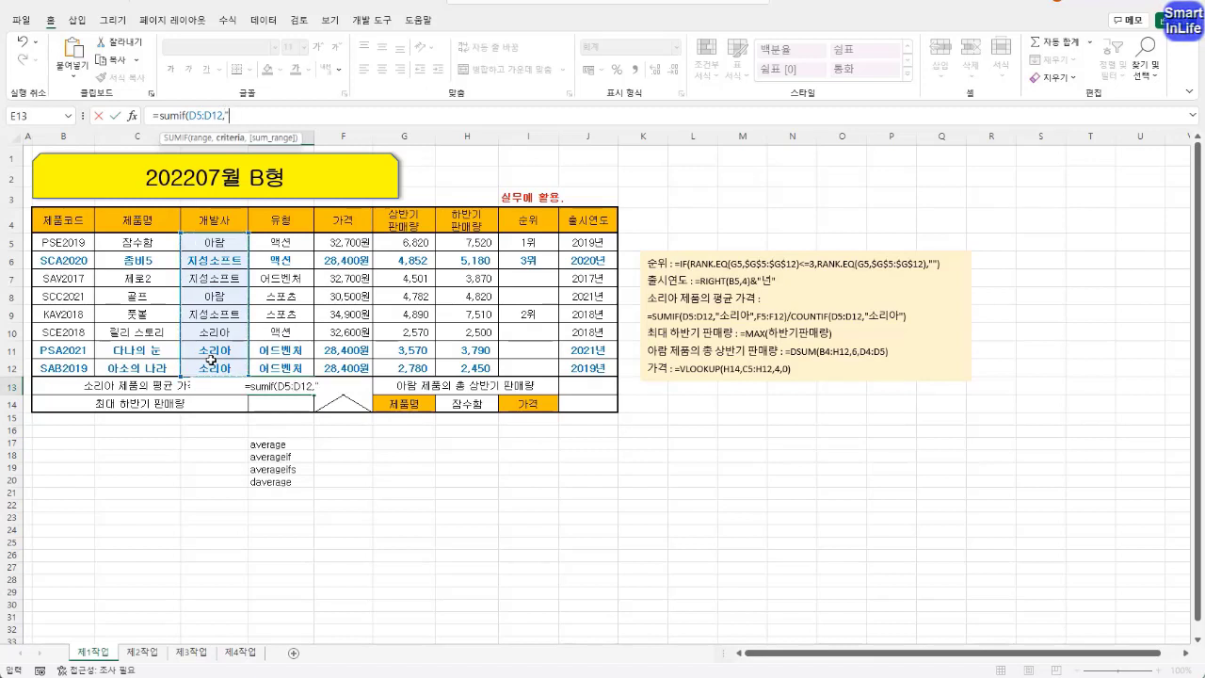
pyautogui.write('리아"')
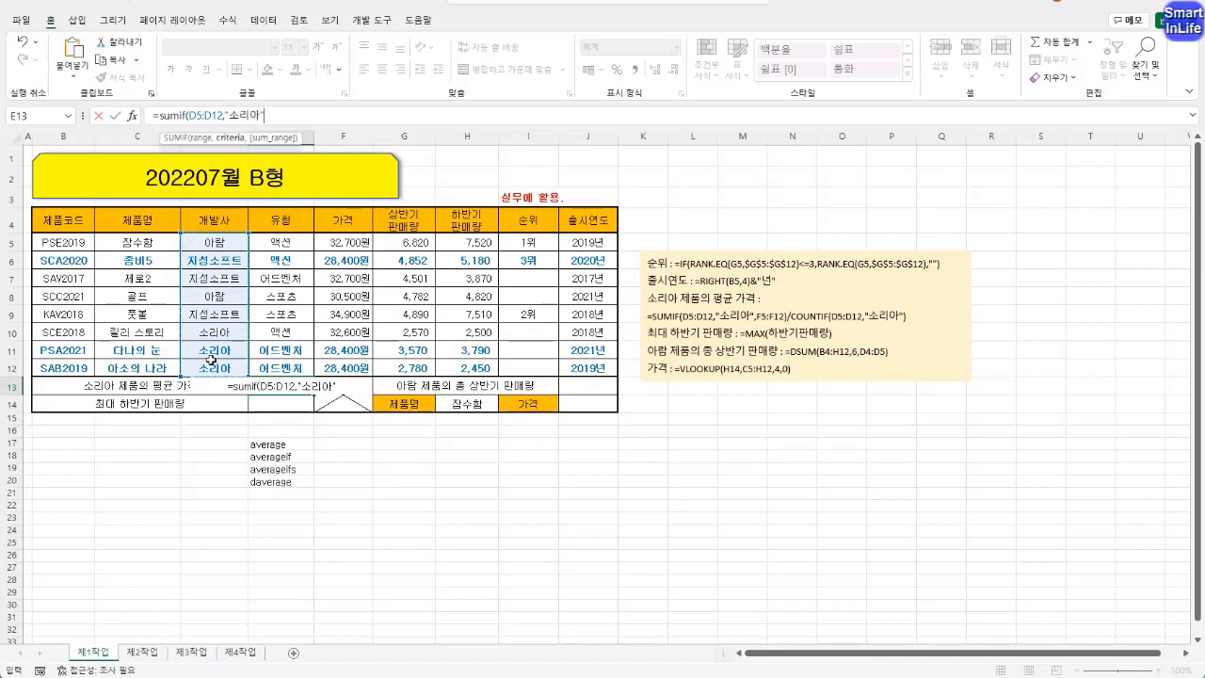
pyautogui.write(',')
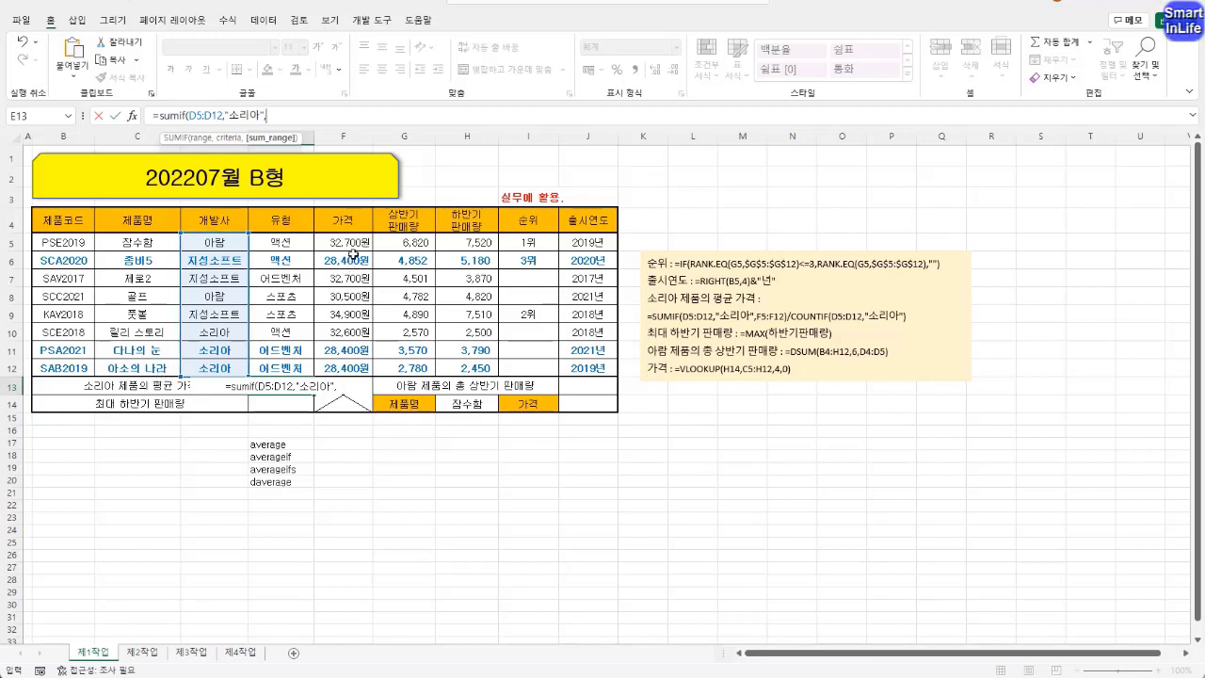
pyautogui.moveTo(355, 244); pyautogui.dragTo(347, 364)
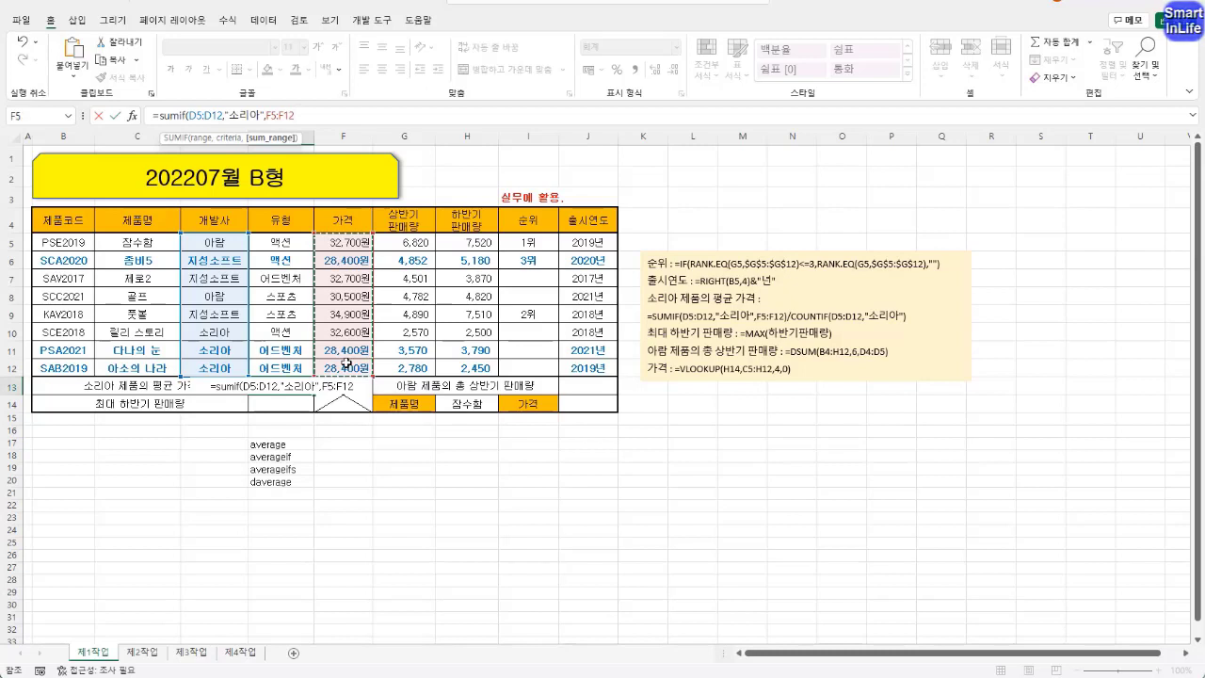
pyautogui.write(')')
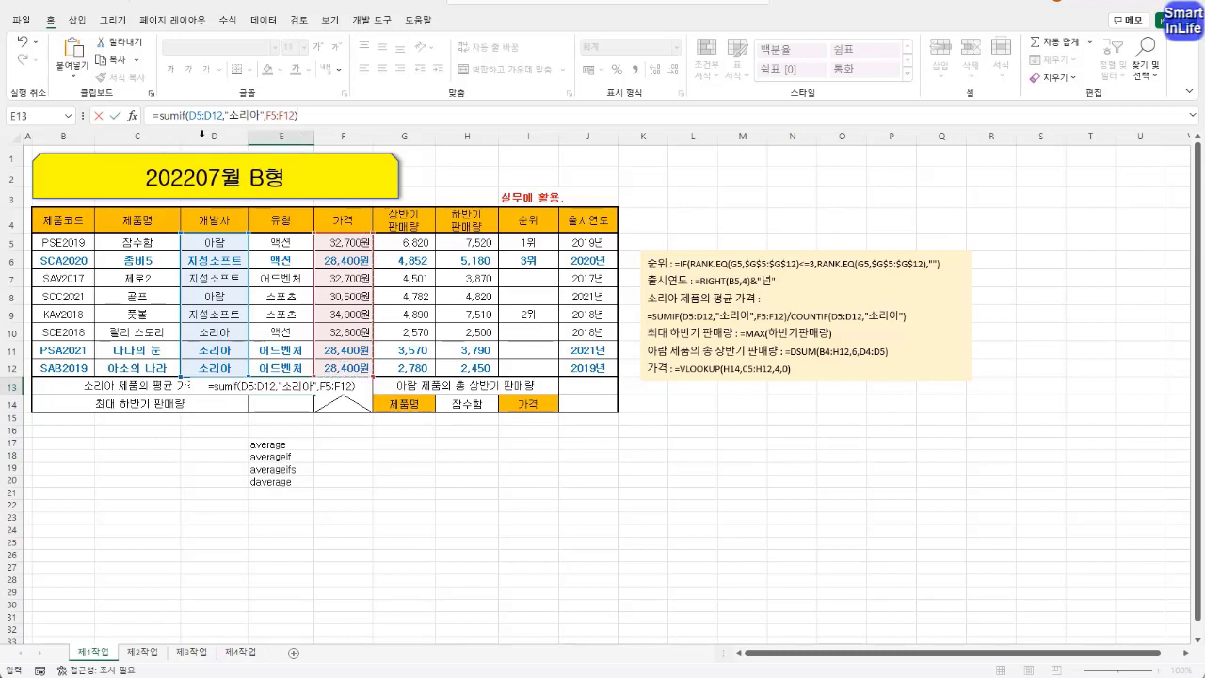
# Append a division sign and a copy of the SUMIF expression to the formula in E13.
pyautogui.moveTo(299, 115); pyautogui.dragTo(159, 112)
pyautogui.hotkey('ctrl', 'c')
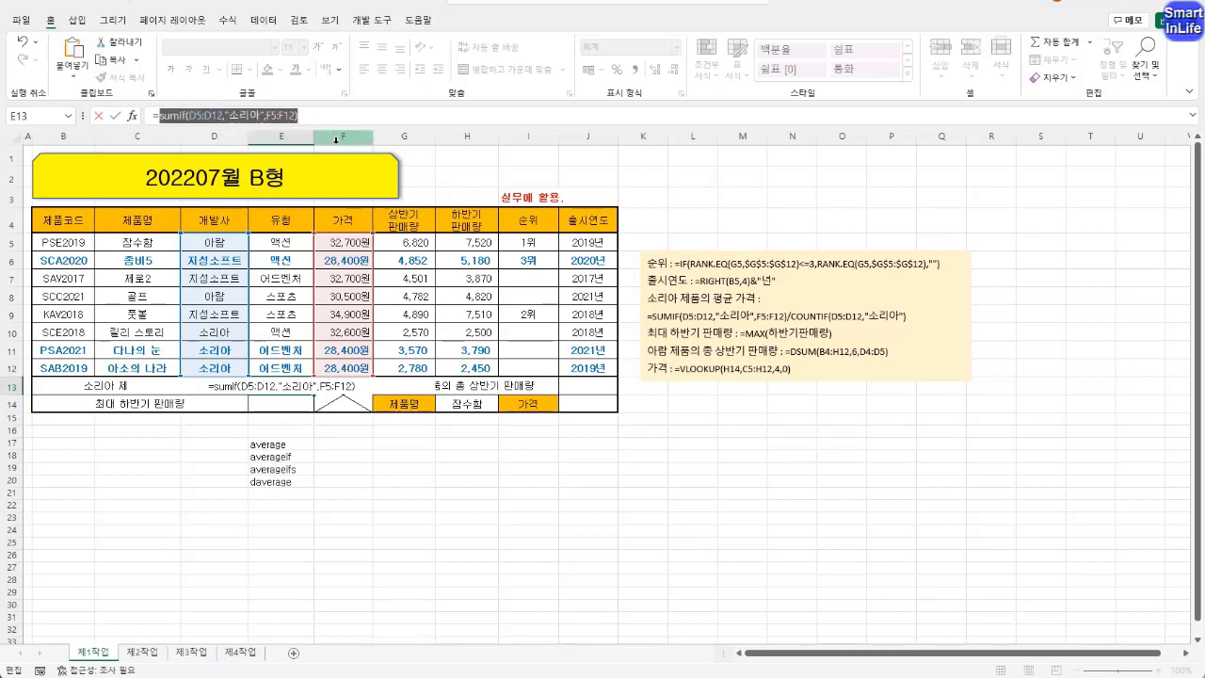
pyautogui.click(331, 115)
pyautogui.write('/')
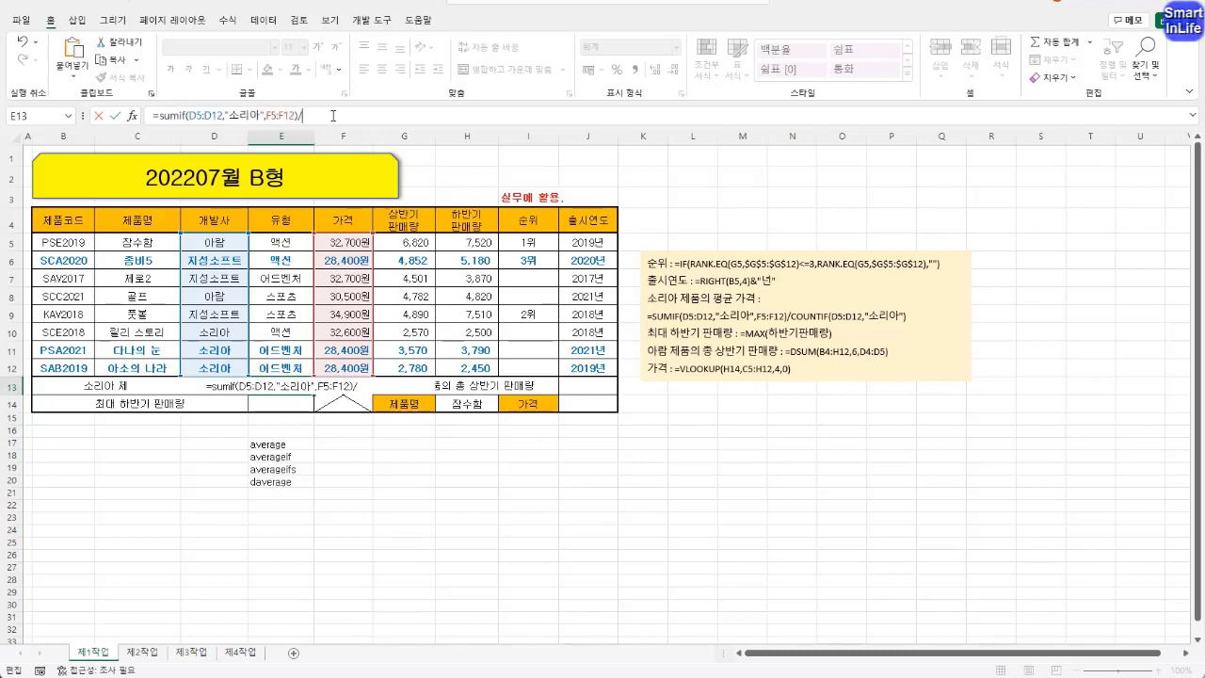
pyautogui.hotkey('ctrl', 'v')
# Change the function after the division sign in the E13 formula from SUMIF to COUNTIF.
pyautogui.click(302, 115)
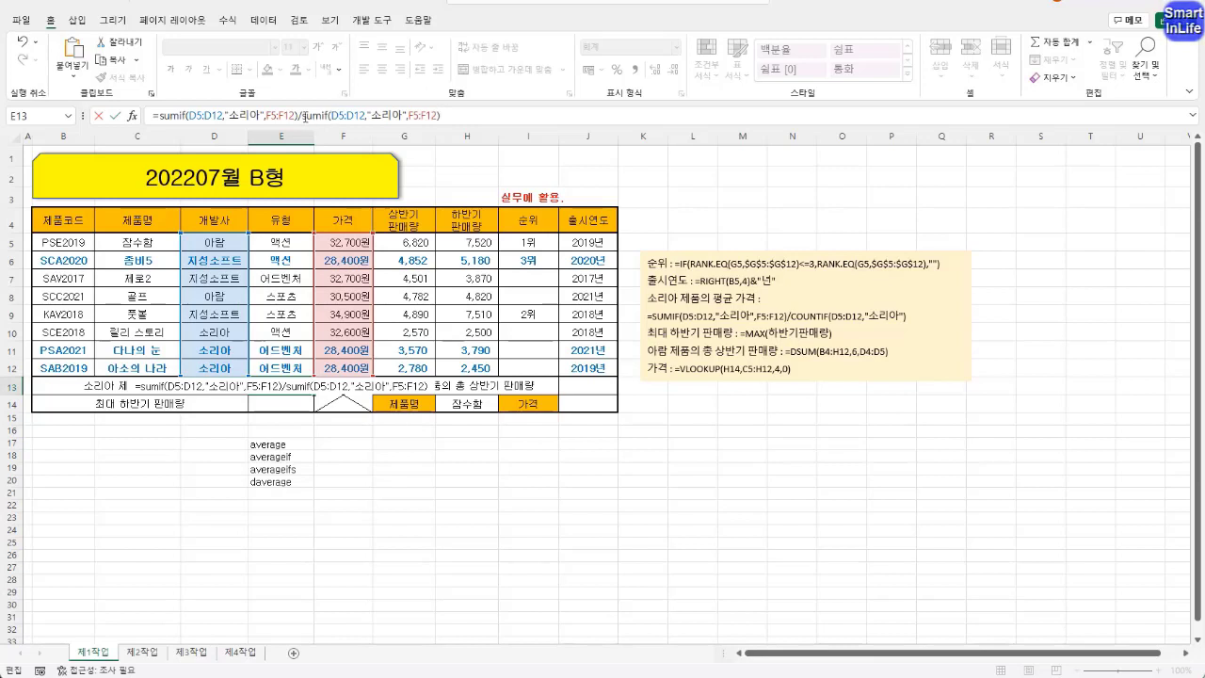
pyautogui.press('Right')
pyautogui.press('Right')
pyautogui.press('Right')
pyautogui.press('Right')
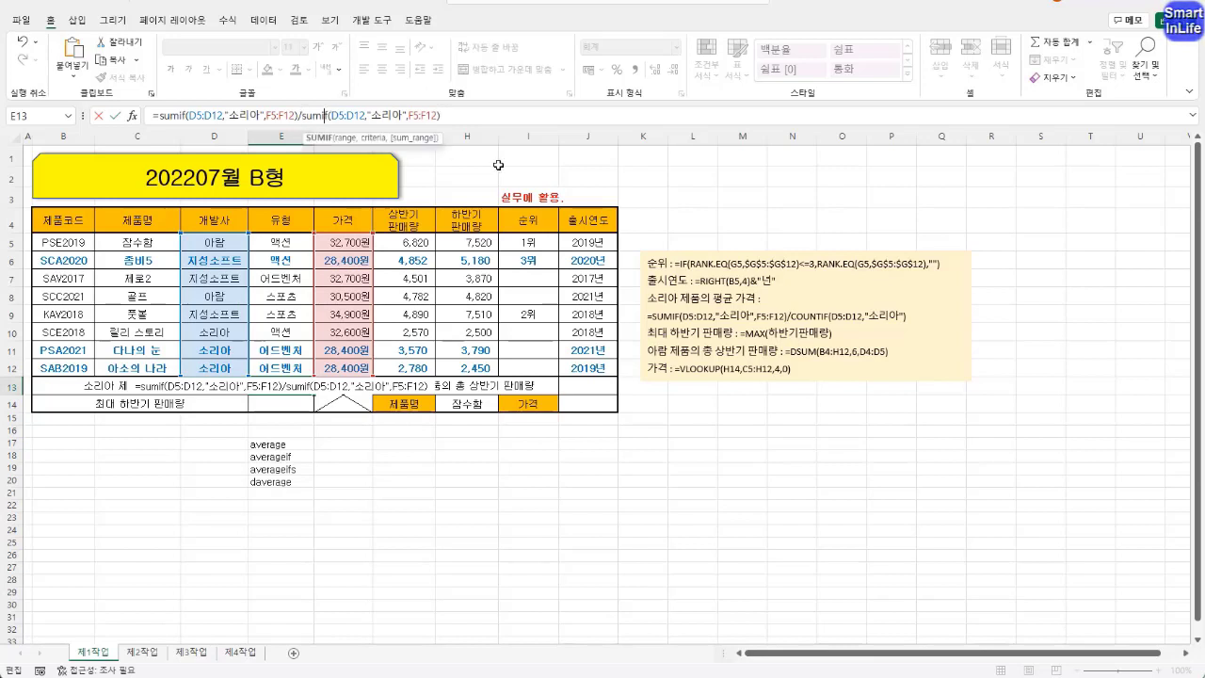
pyautogui.press('BackSpace')
pyautogui.press('BackSpace')
pyautogui.press('BackSpace')
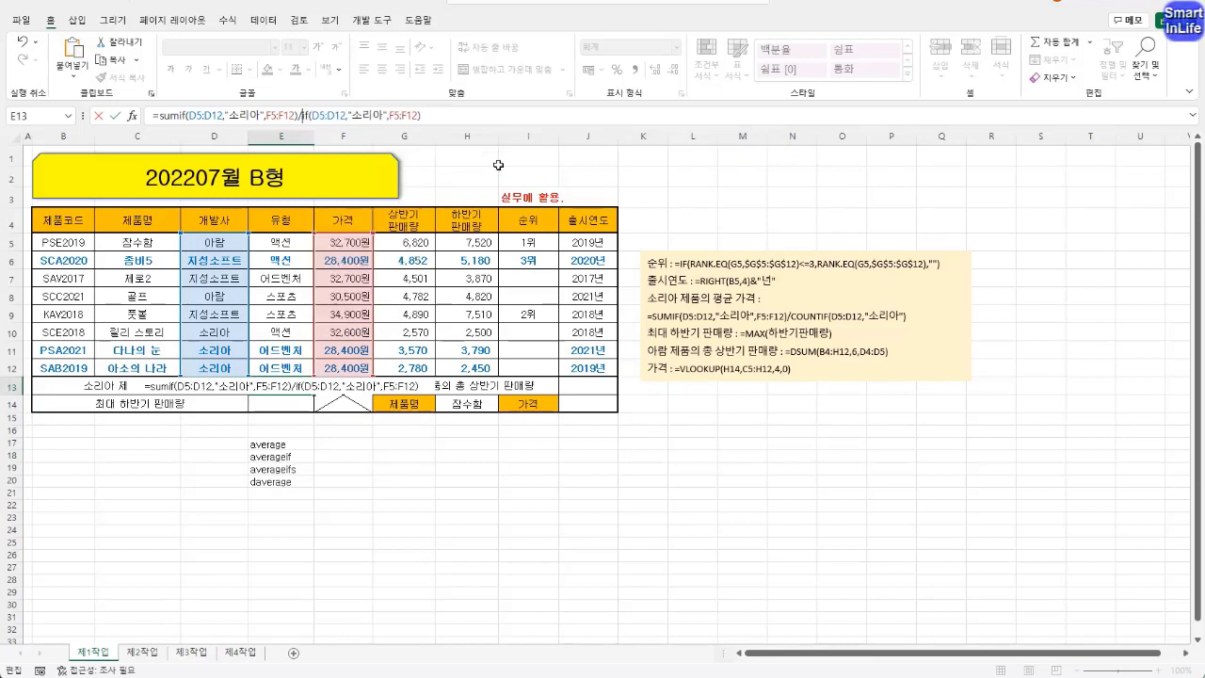
pyautogui.write('count')
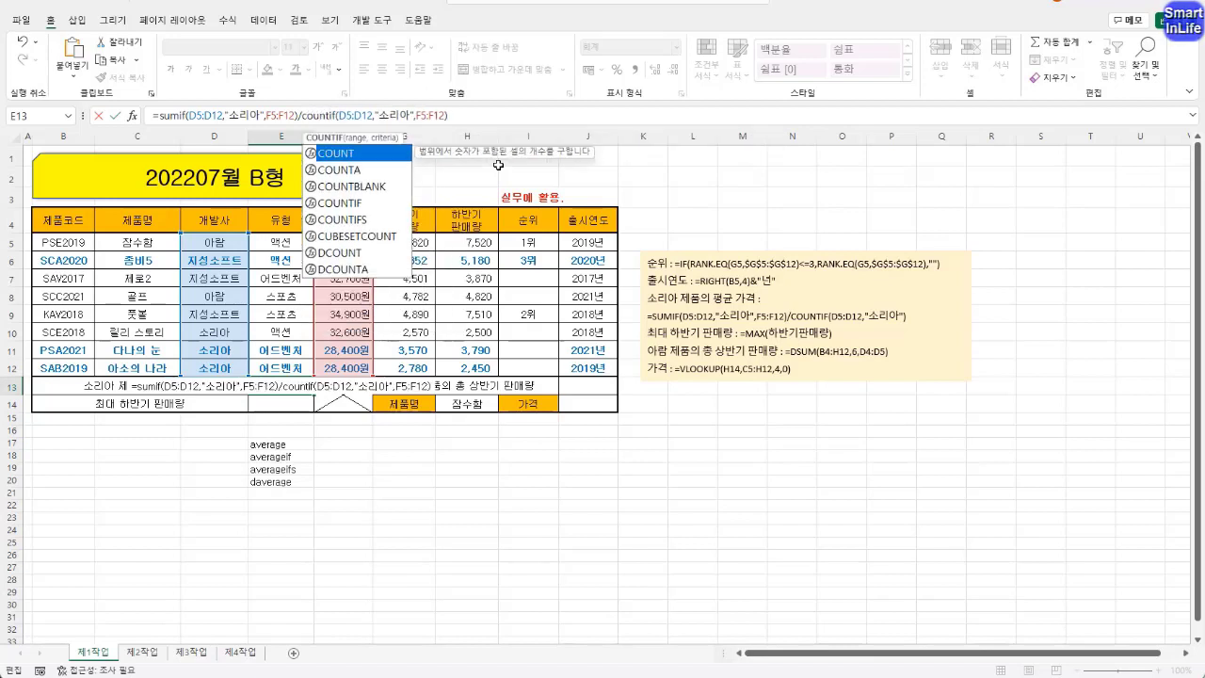
# Remove the F5:F12 argument from the COUNTIF part and complete E13 as =SUMIF(D5:D12,"소리아",F5:F12)/COUNTIF(D5:D12,"소리아").
pyautogui.press('Right')
pyautogui.press('Right')
pyautogui.press('Right')
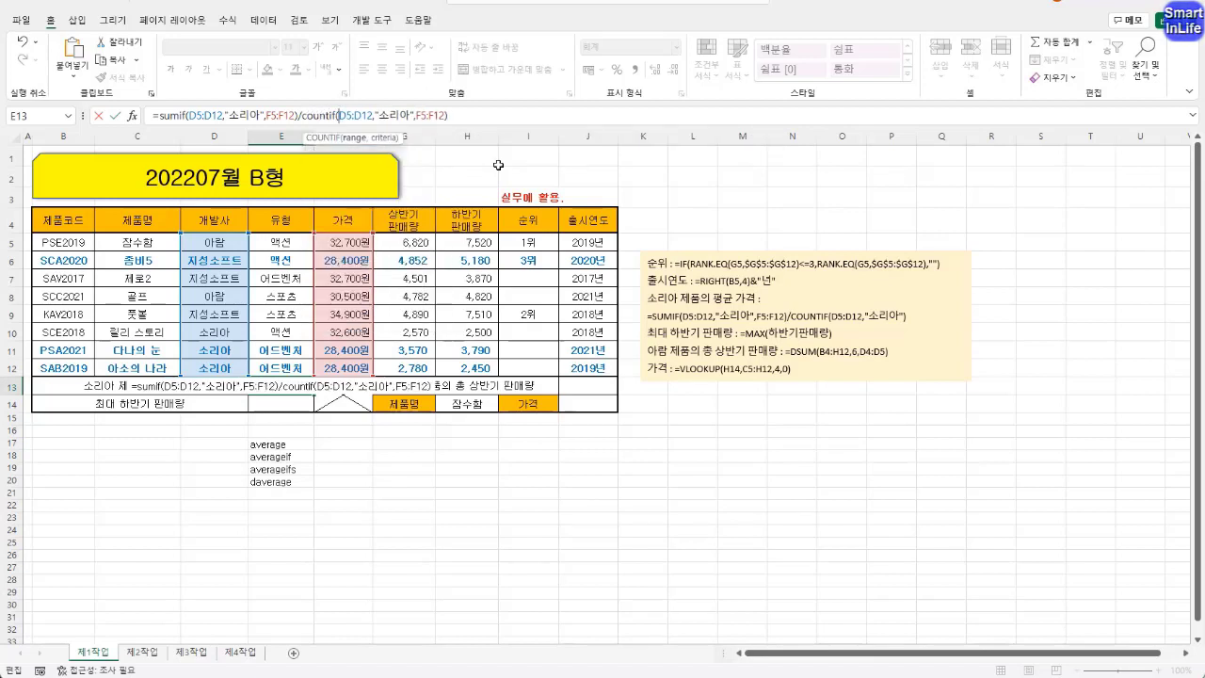
pyautogui.press('Right')
pyautogui.press('Right')
pyautogui.press('Right')
pyautogui.press('Right')
pyautogui.press('Delete')
pyautogui.press('Delete')
pyautogui.press('Delete')
pyautogui.press('Delete')
pyautogui.press('Delete')
pyautogui.press('Delete')
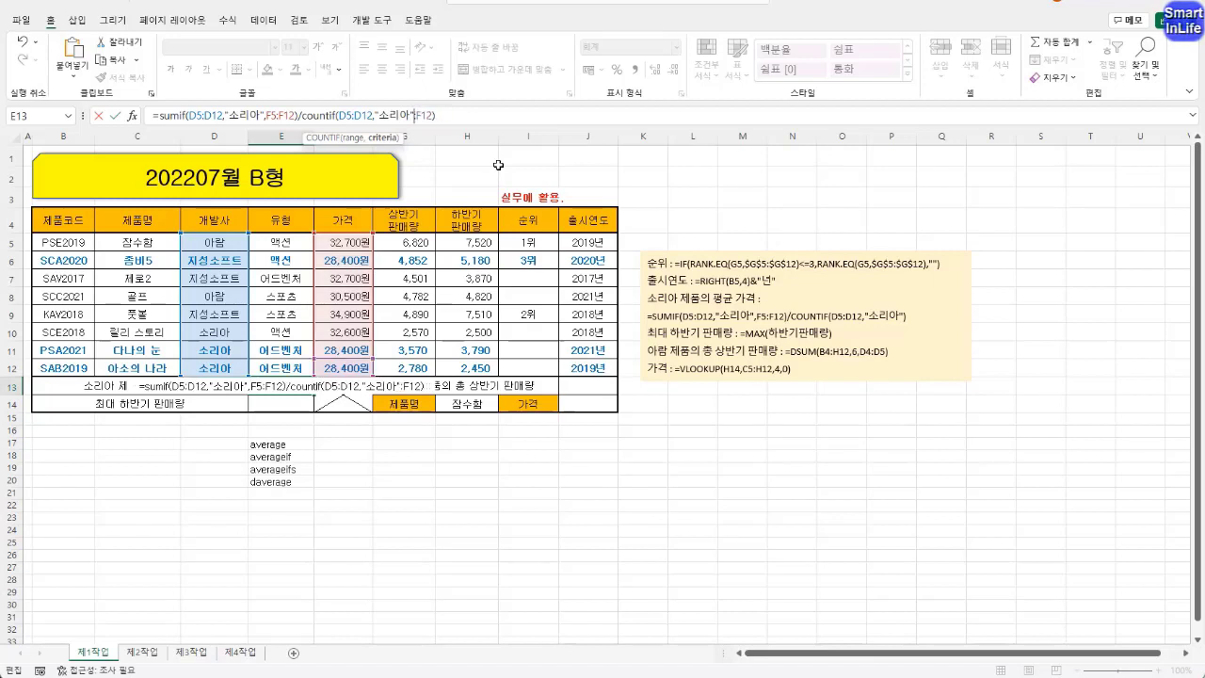
pyautogui.press('Delete')
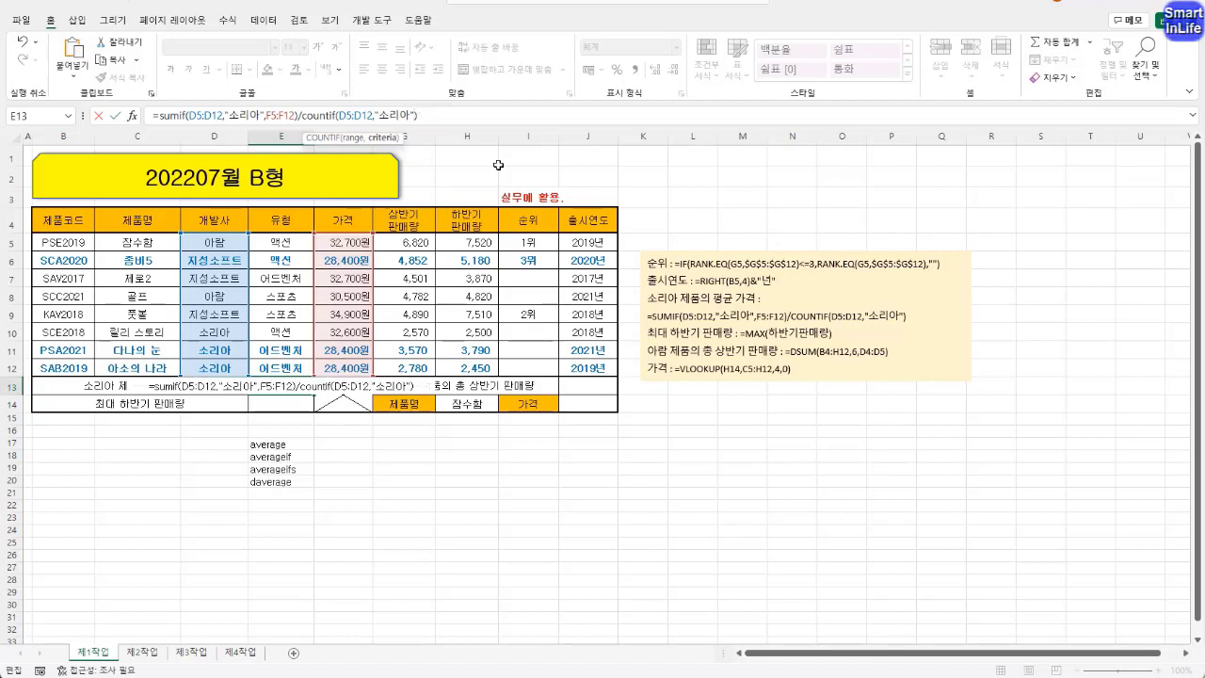
pyautogui.press('Return')
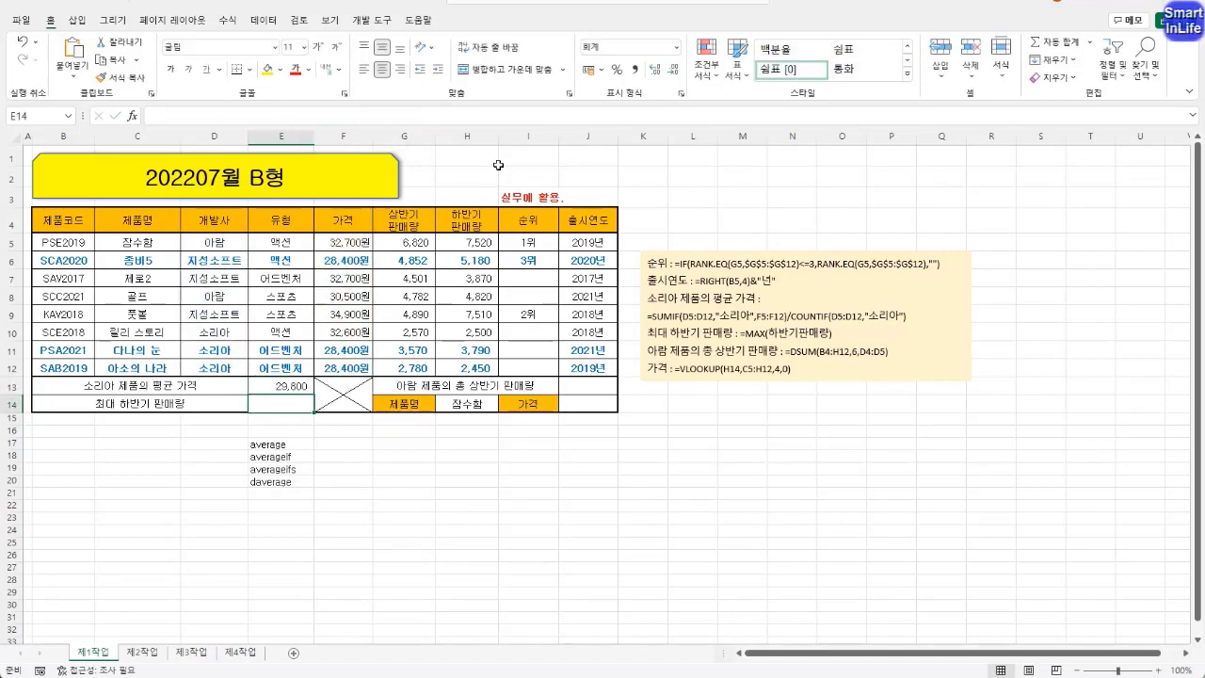
pyautogui.click(280, 385)
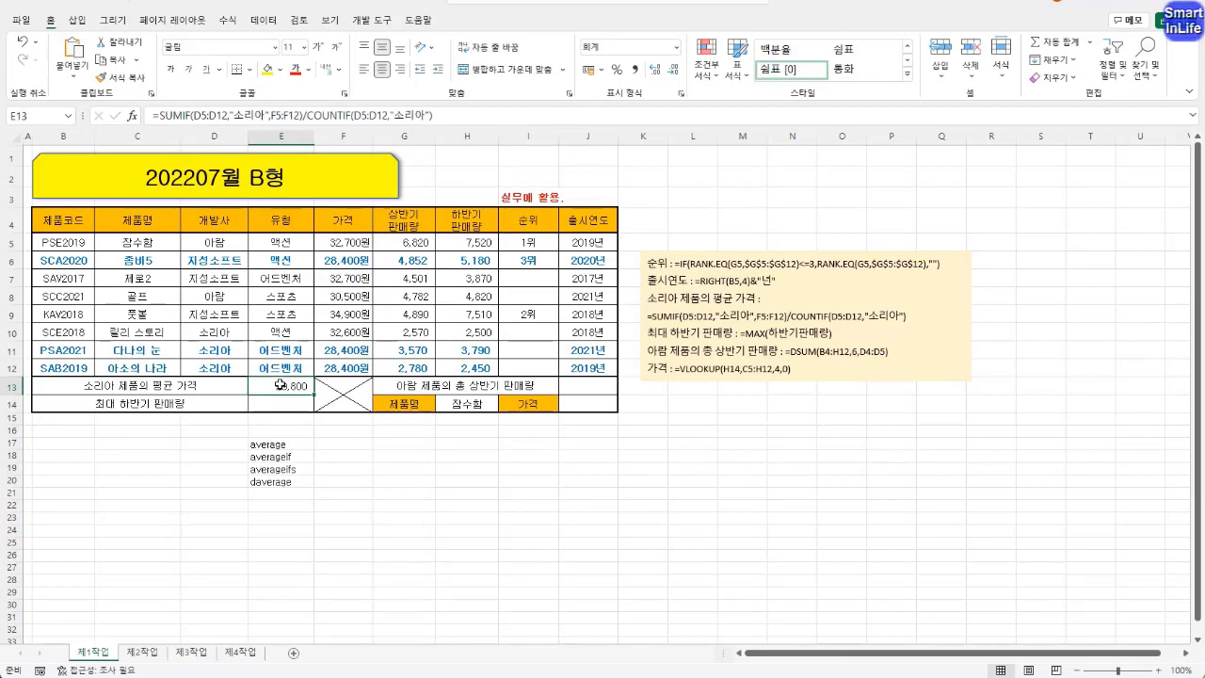
pyautogui.click(285, 402)
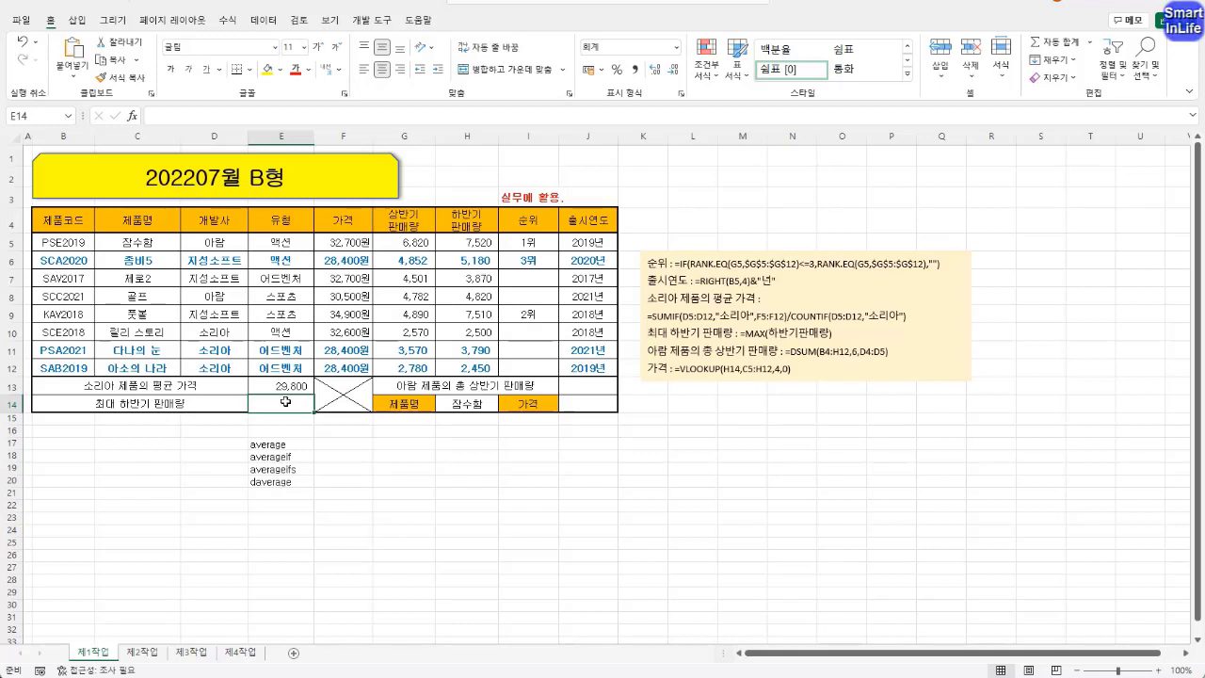
pyautogui.press('Down')
pyautogui.press('Down')
pyautogui.press('Left')
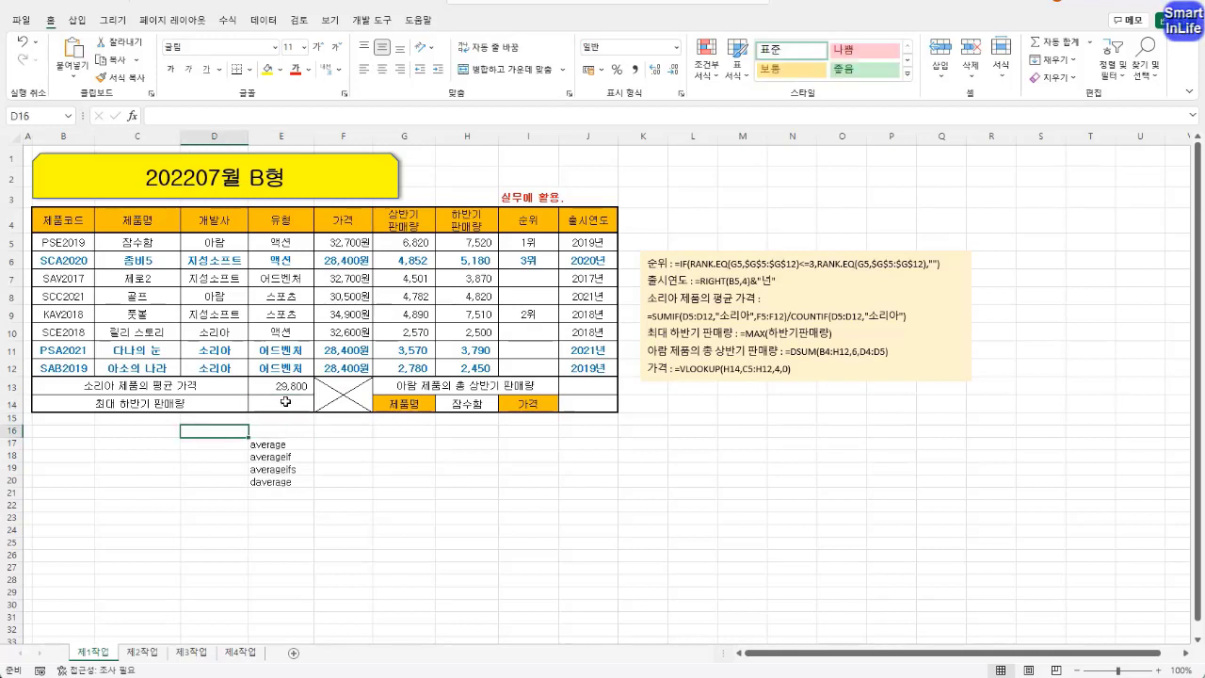
# Enter =MAX(하반기판매량) in E14 for the maximum second-half sales, using the H5:H12 values.
pyautogui.press('Up')
pyautogui.press('Up')
pyautogui.press('Right')
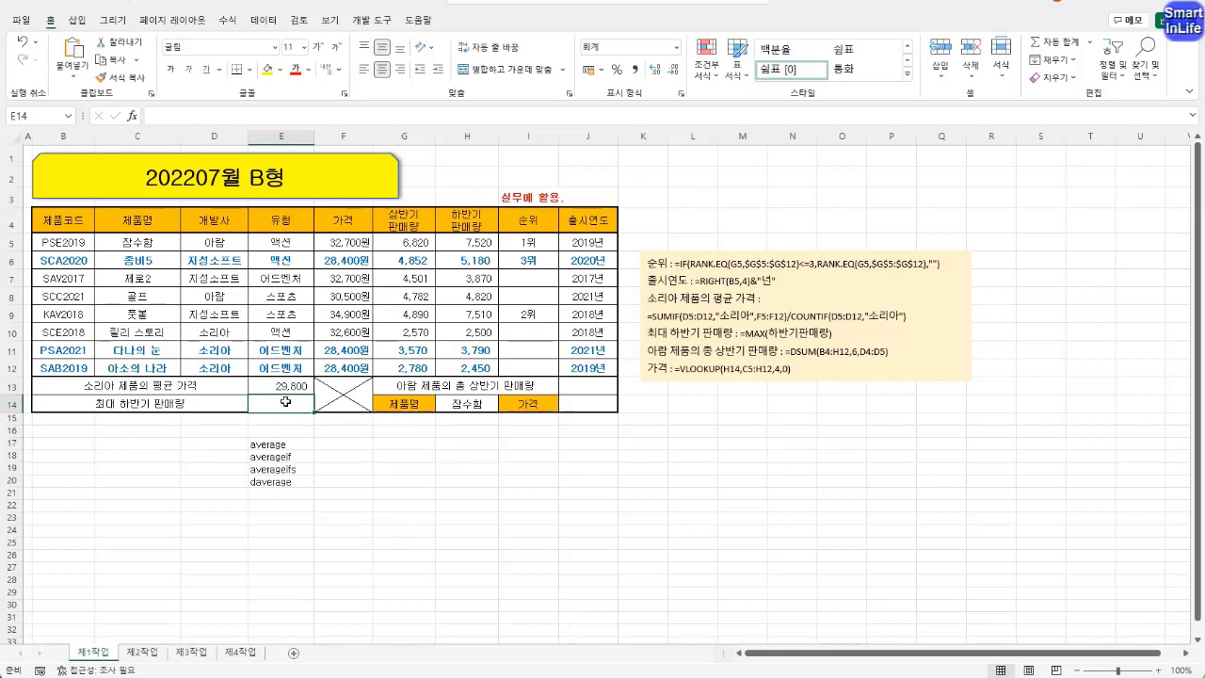
pyautogui.write('=max(')
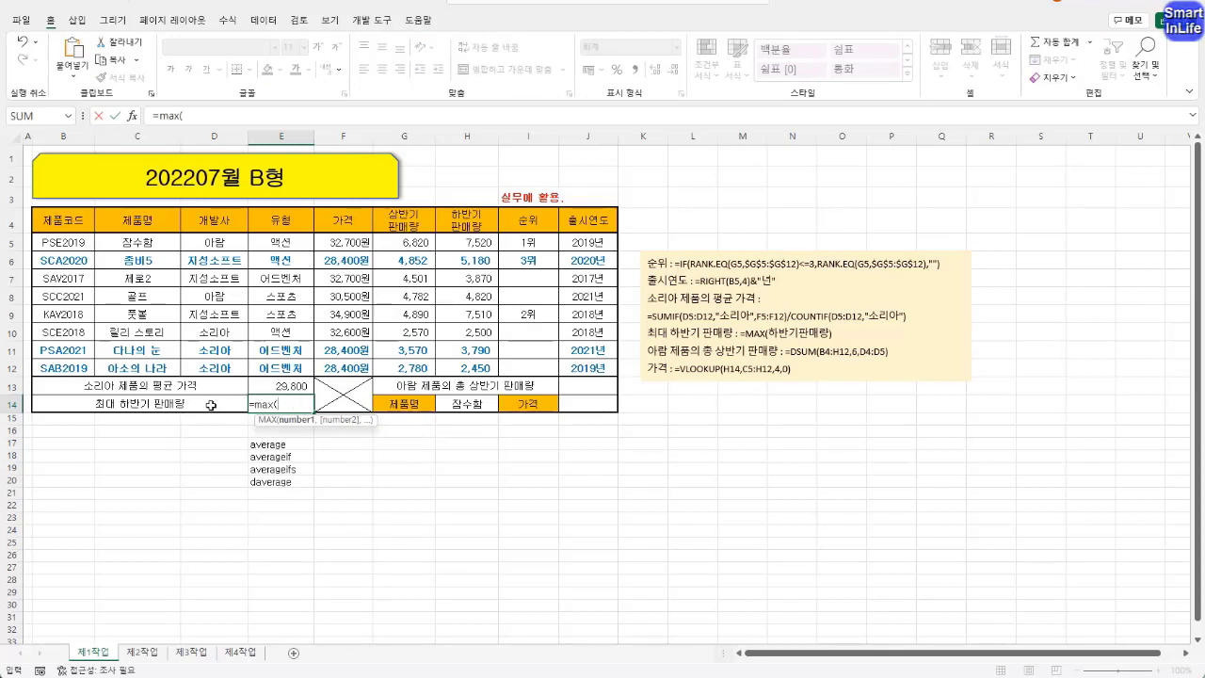
pyautogui.moveTo(475, 245); pyautogui.dragTo(481, 363)
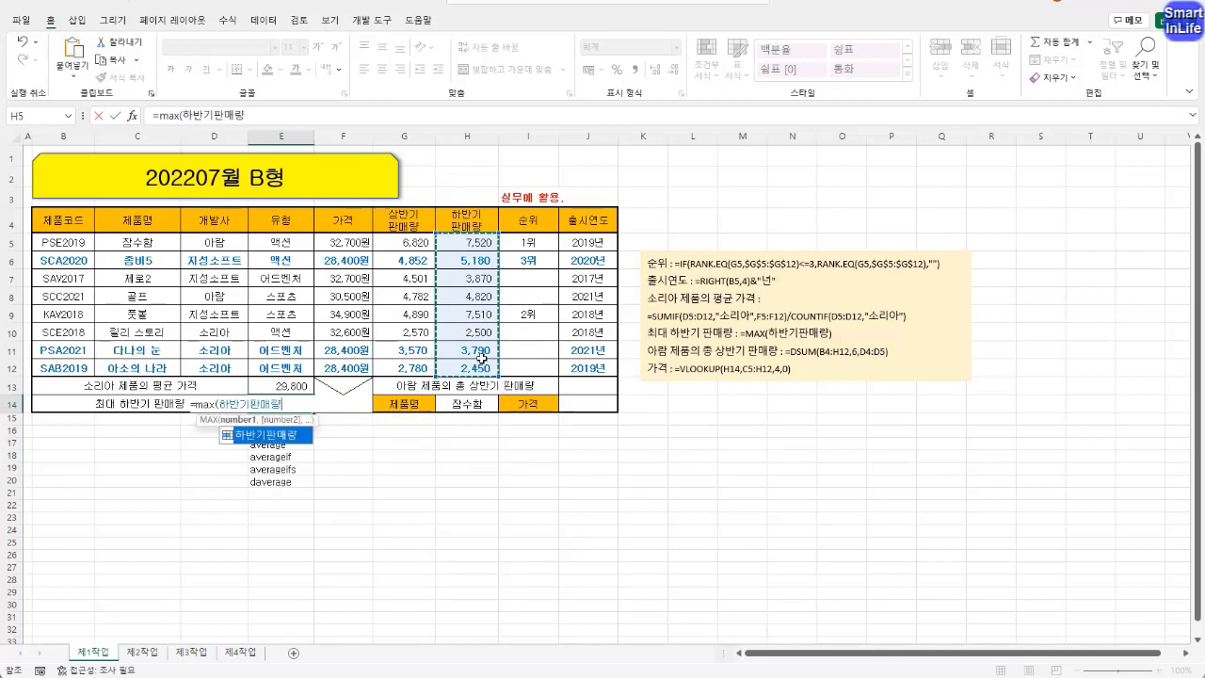
pyautogui.write(')')
pyautogui.press('Return')
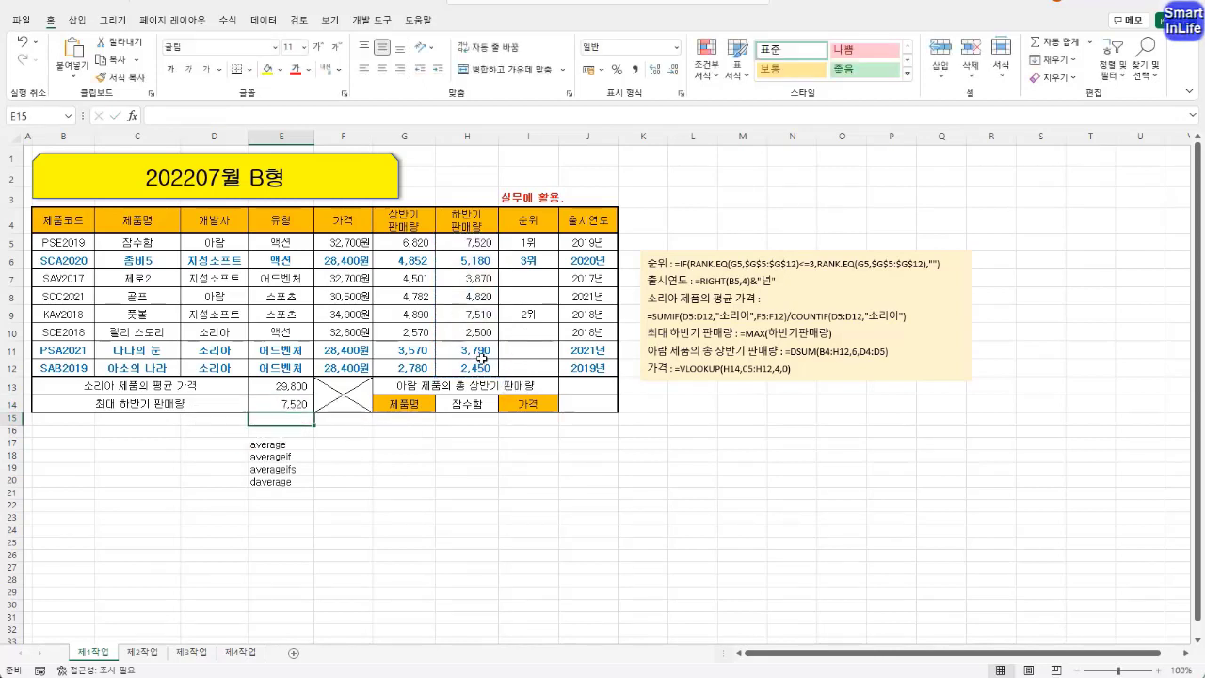
pyautogui.press('Up')
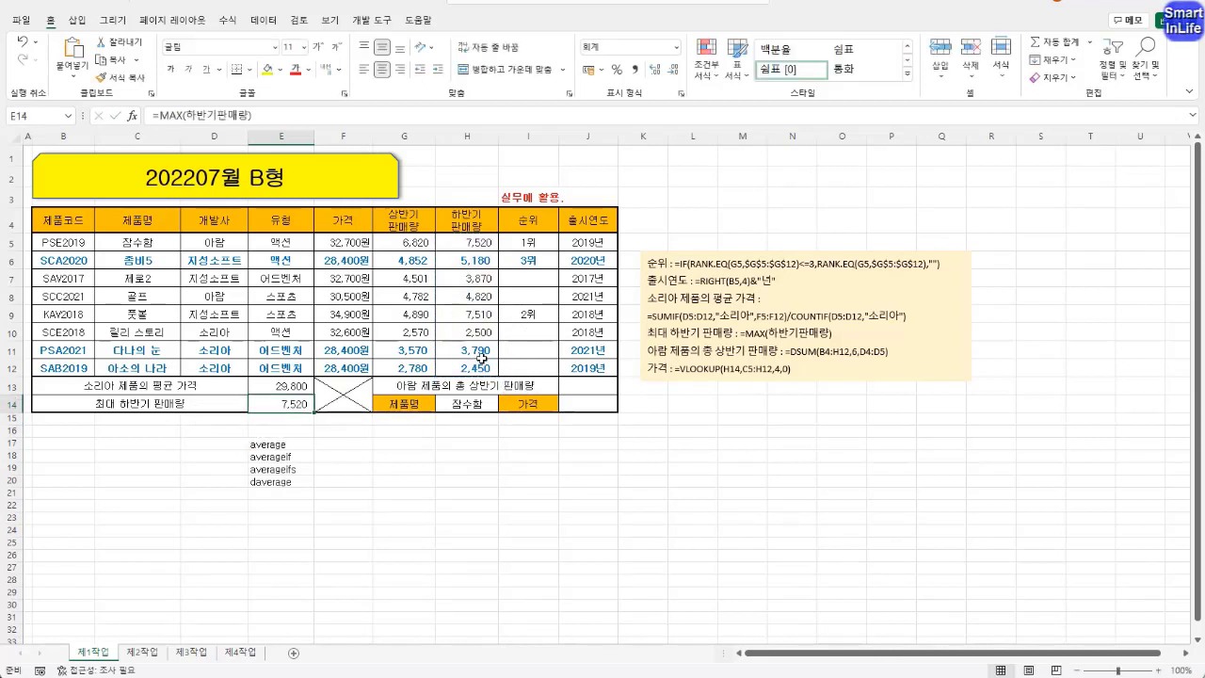
pyautogui.press('Right')
pyautogui.press('Right')
pyautogui.press('Right')
pyautogui.press('Right')
pyautogui.press('Right')
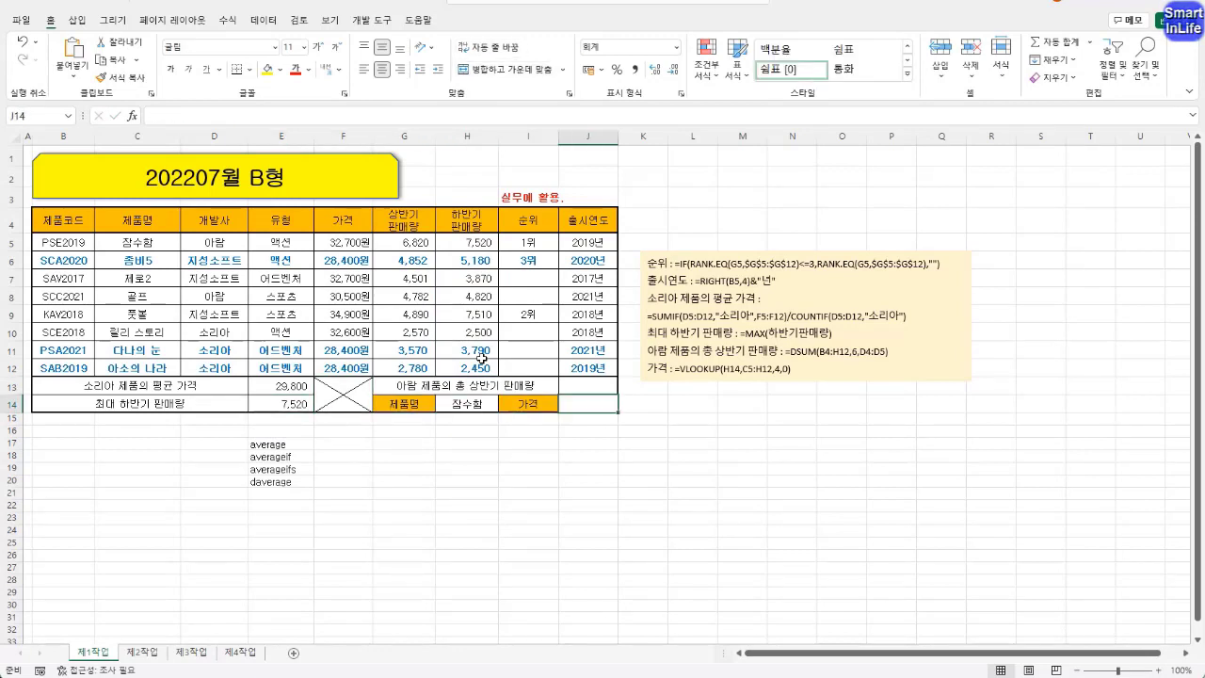
pyautogui.press('Up')
pyautogui.press('Up')
pyautogui.press('Left')
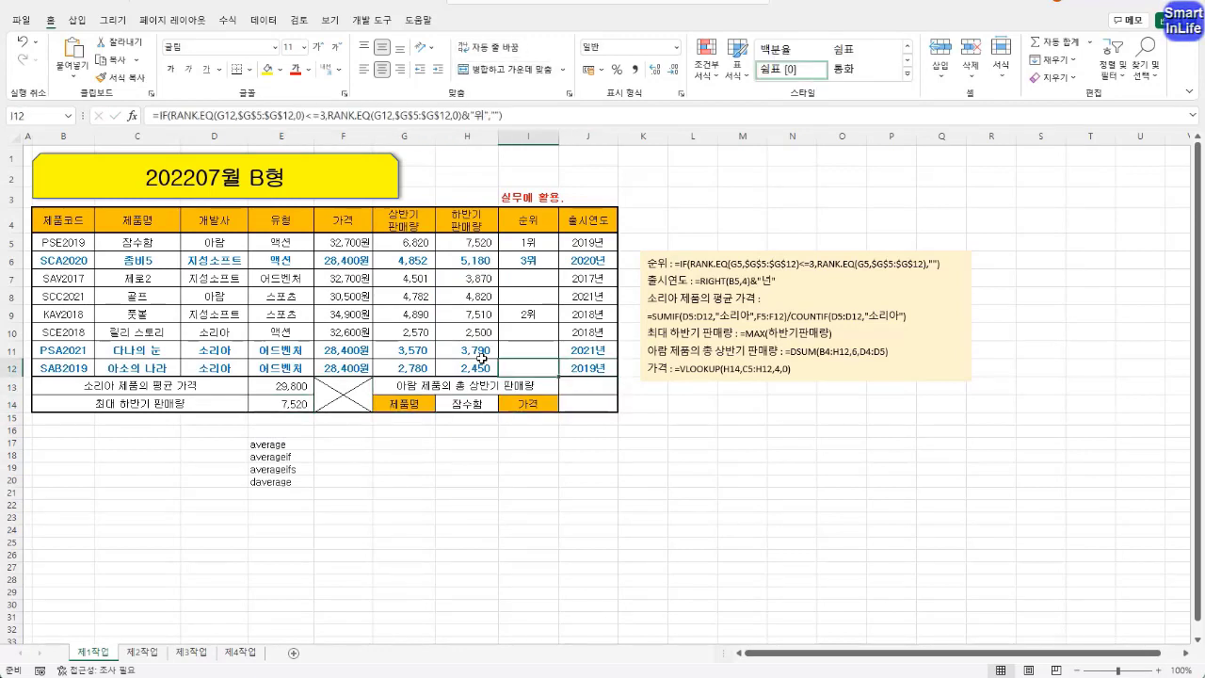
pyautogui.press('Down')
pyautogui.press('Left')
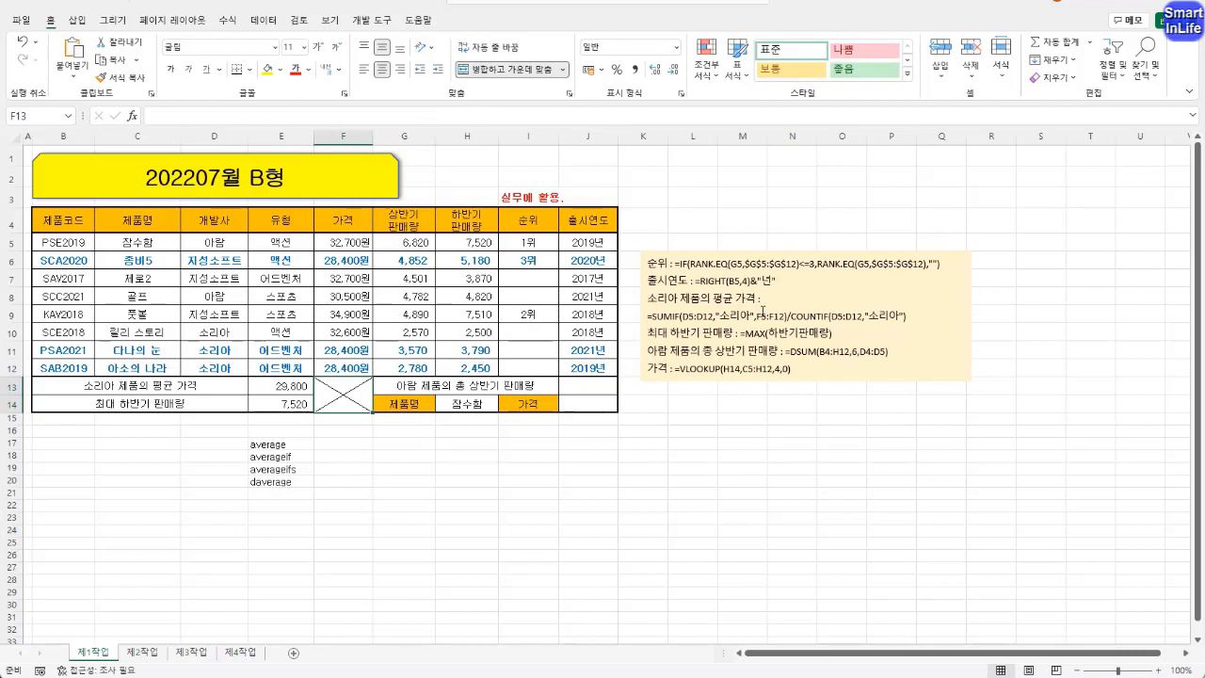
pyautogui.moveTo(217, 219)
pyautogui.mouseDown()
pyautogui.moveTo(214, 310)
pyautogui.moveTo(214, 220)
pyautogui.moveTo(215, 242)
pyautogui.mouseUp()
# Start a DSUM formula in J13 with the table B4:J12 as its database.
pyautogui.click(568, 387)
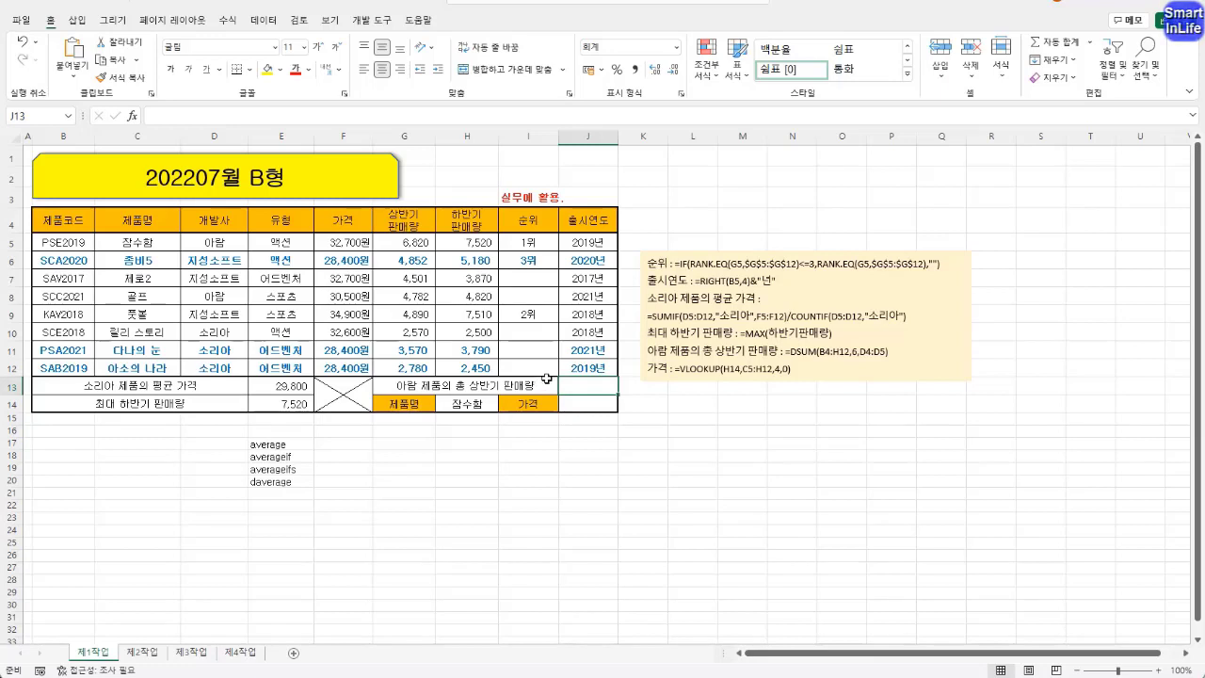
pyautogui.write('=')
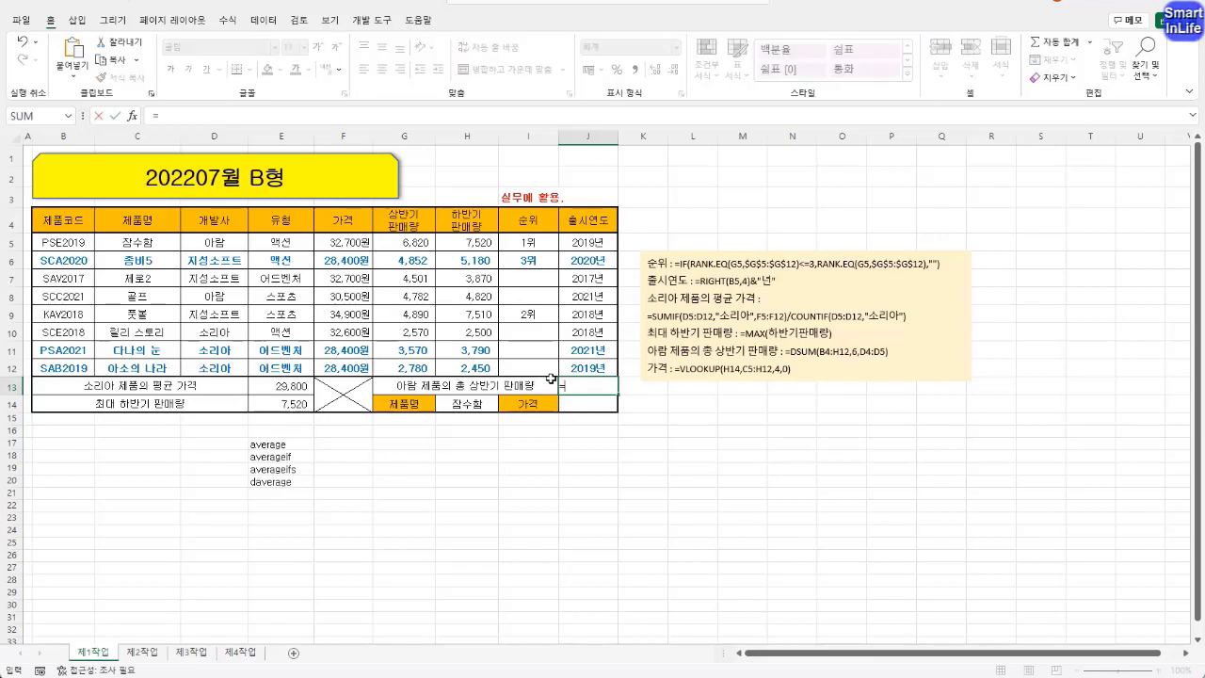
pyautogui.write('dsum(')
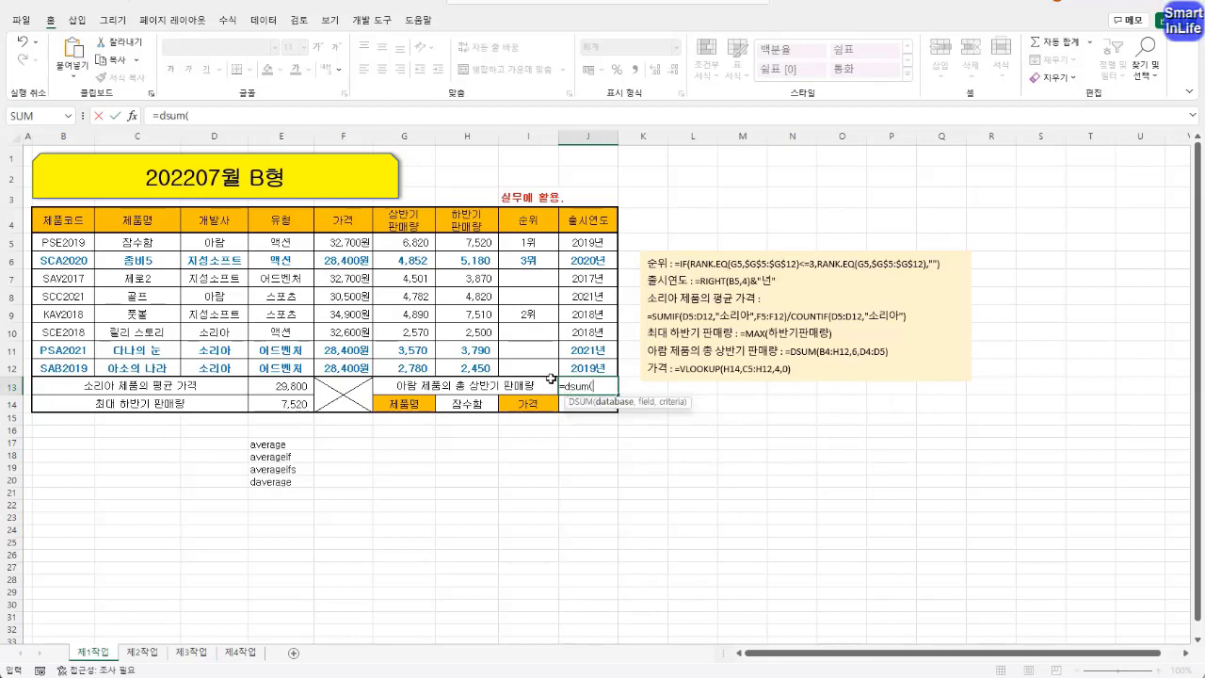
pyautogui.click(598, 386)
pyautogui.moveTo(65, 219); pyautogui.dragTo(589, 368)
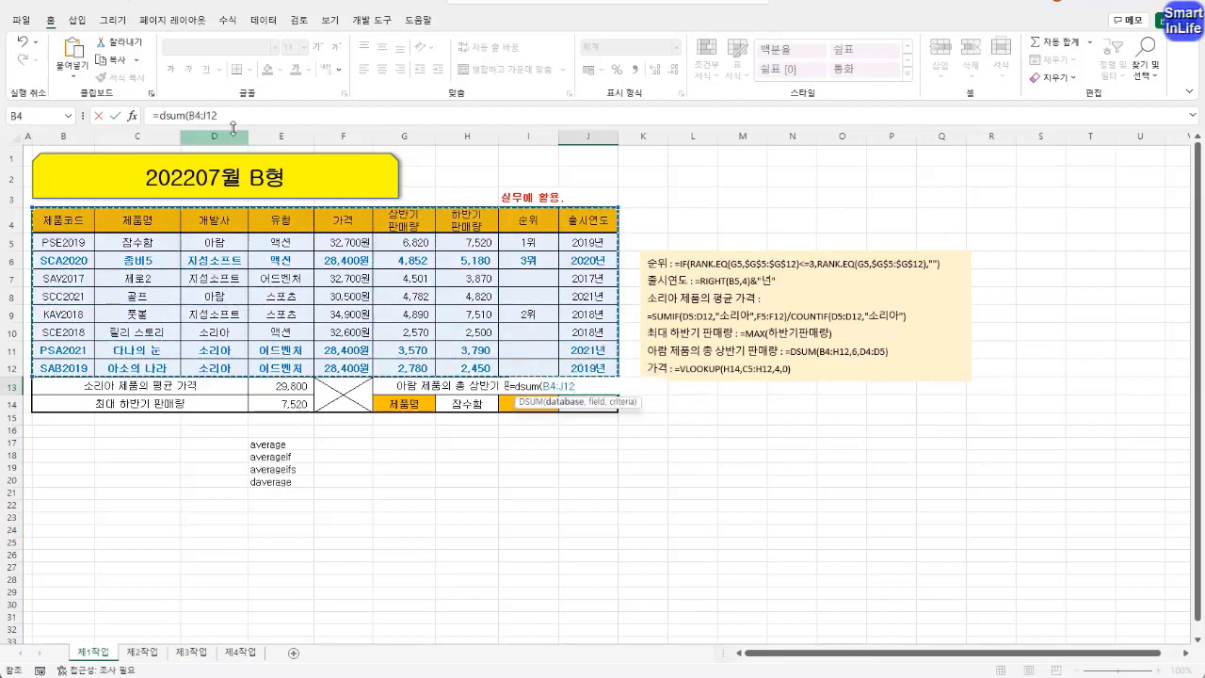
pyautogui.click(233, 117)
pyautogui.write(',')
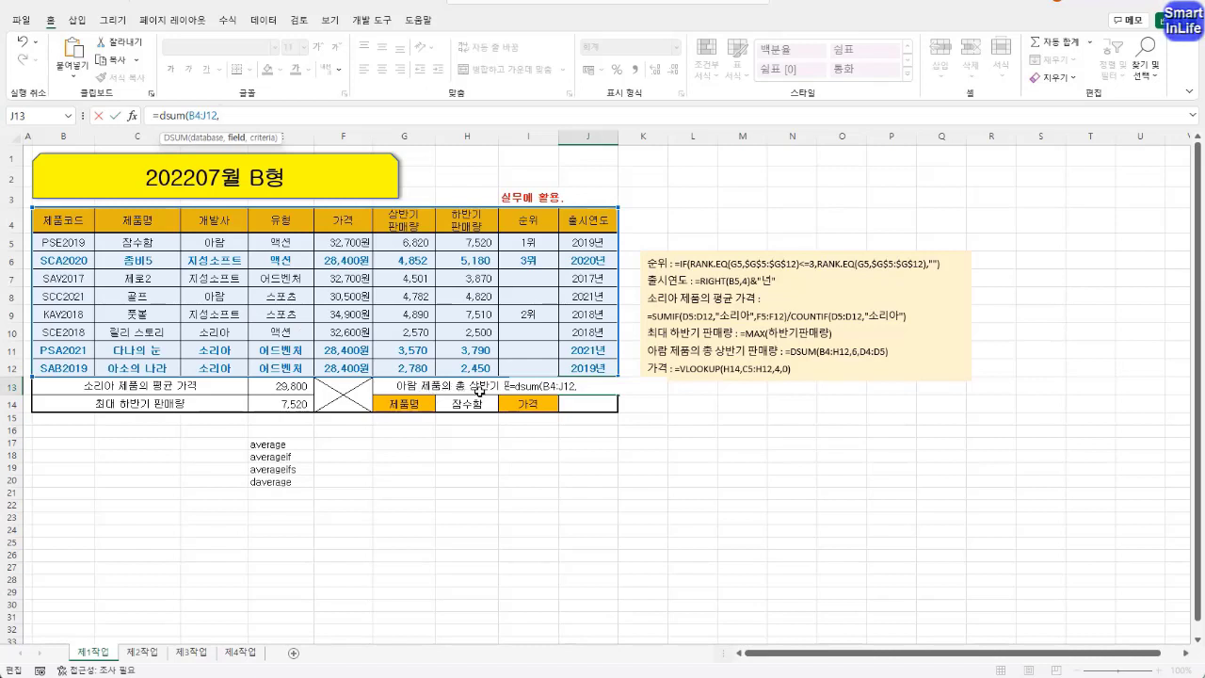
# Complete the DSUM formula in J13 with field G4 and criteria range D4:D5.
pyautogui.click(409, 224)
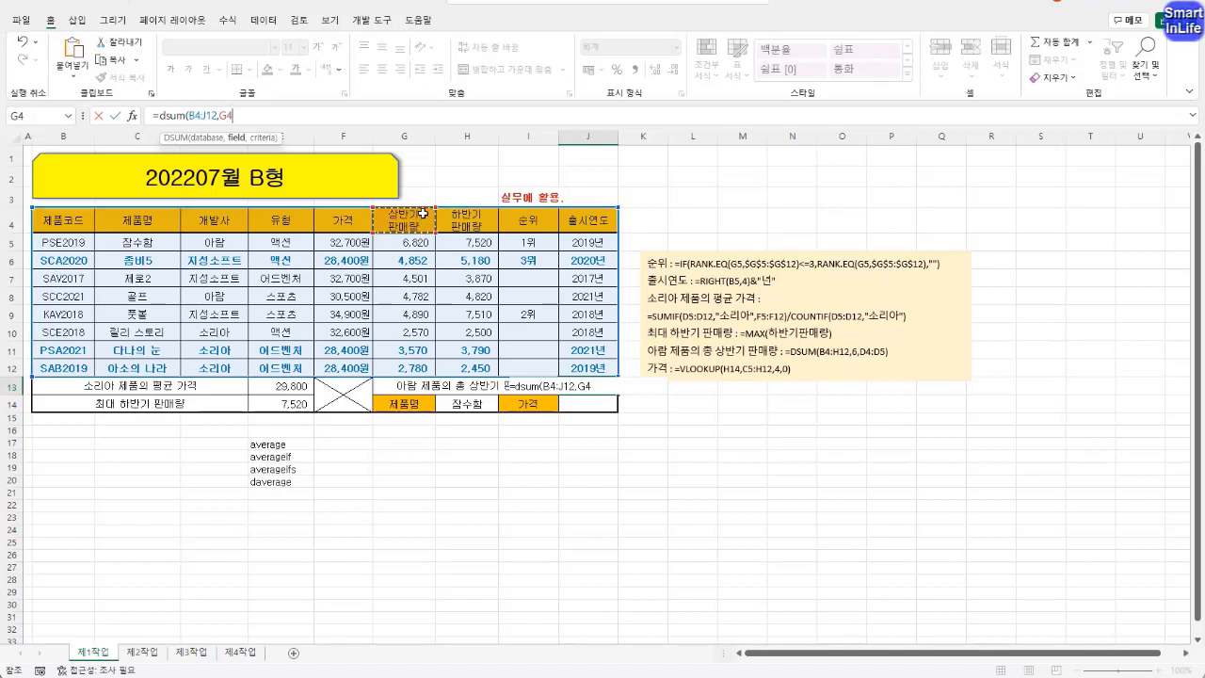
pyautogui.click(264, 114)
pyautogui.write(',')
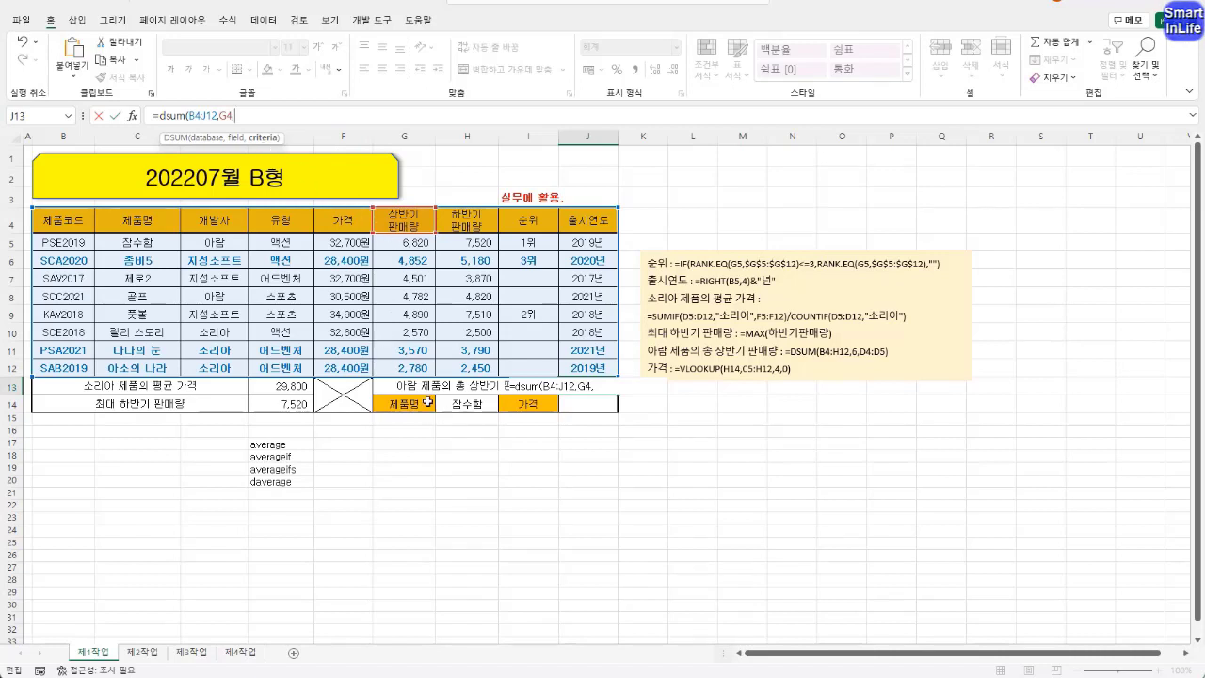
pyautogui.click(219, 220)
pyautogui.moveTo(220, 221); pyautogui.dragTo(216, 242)
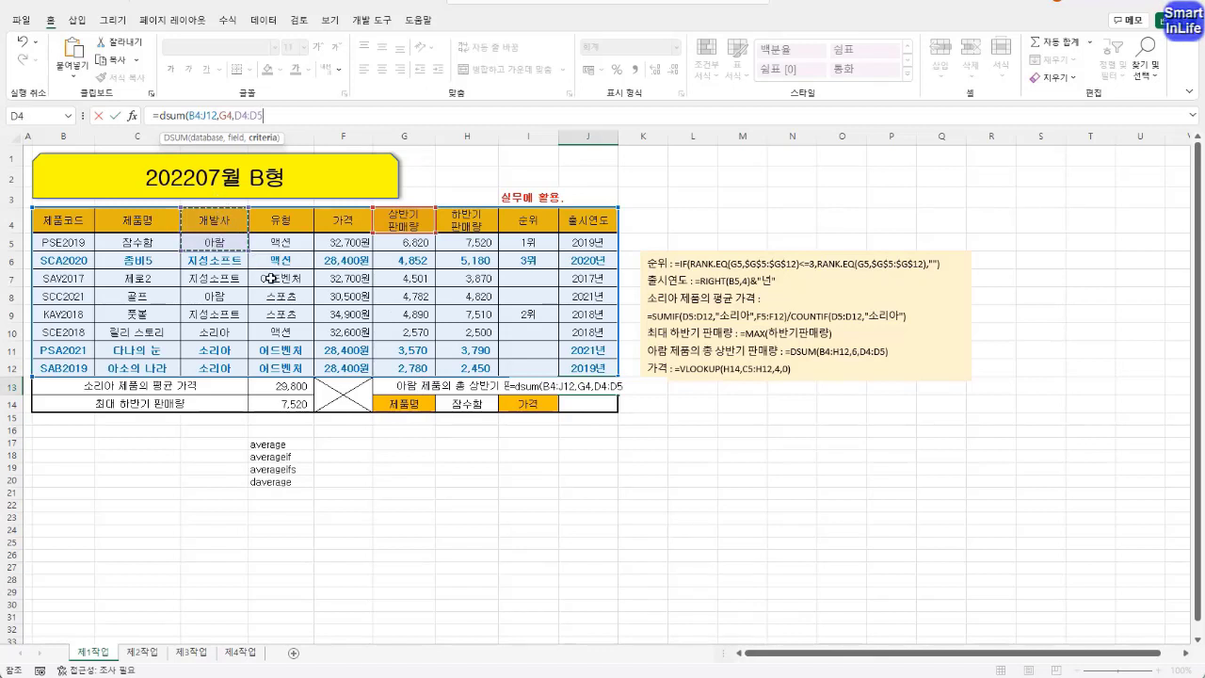
pyautogui.write(')')
pyautogui.hotkey('ctrl', 'Return')
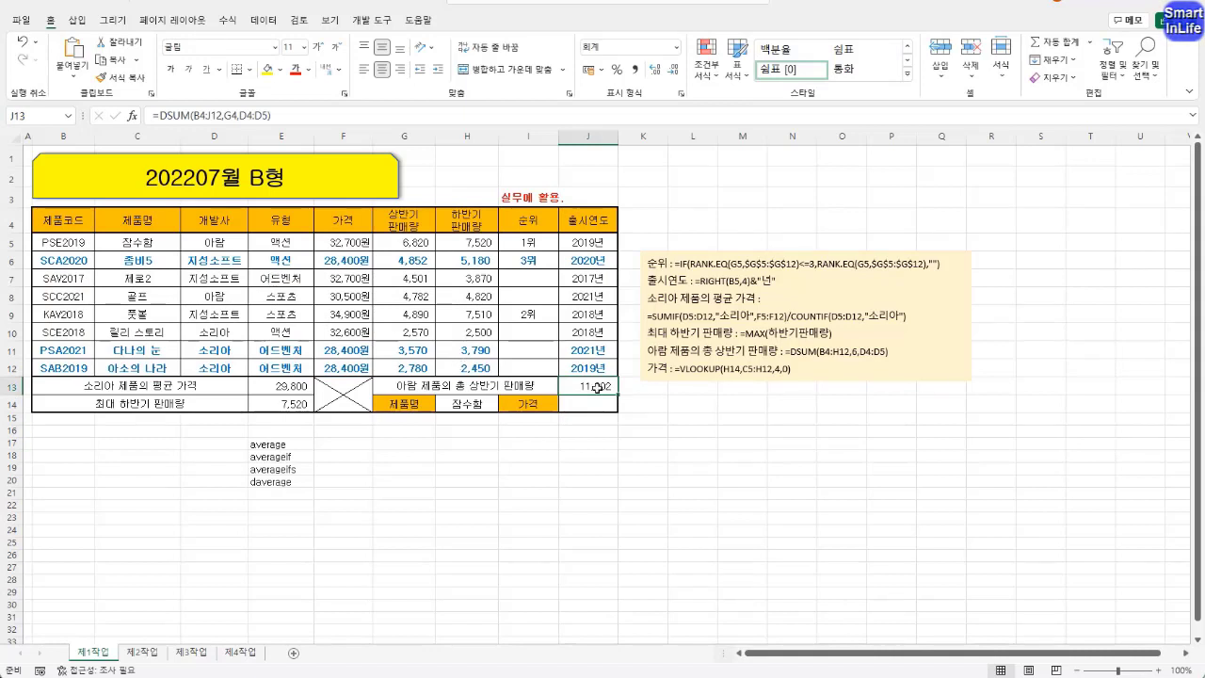
pyautogui.click(421, 228)
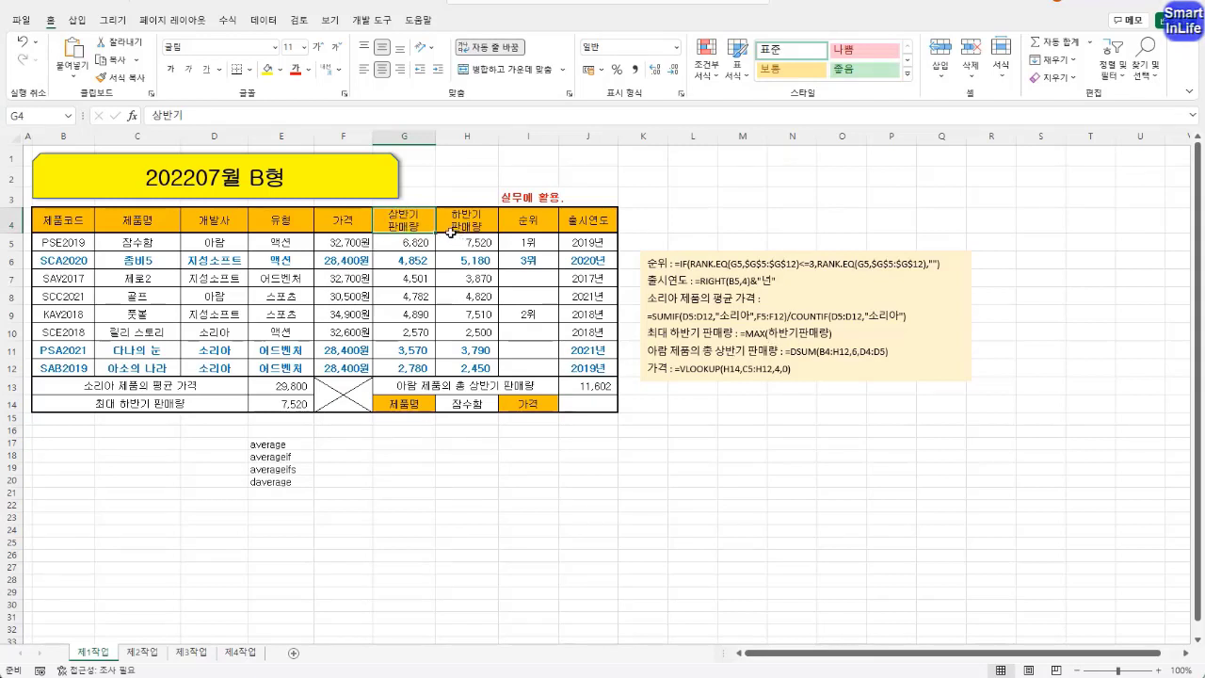
pyautogui.click(587, 386)
pyautogui.click(592, 409)
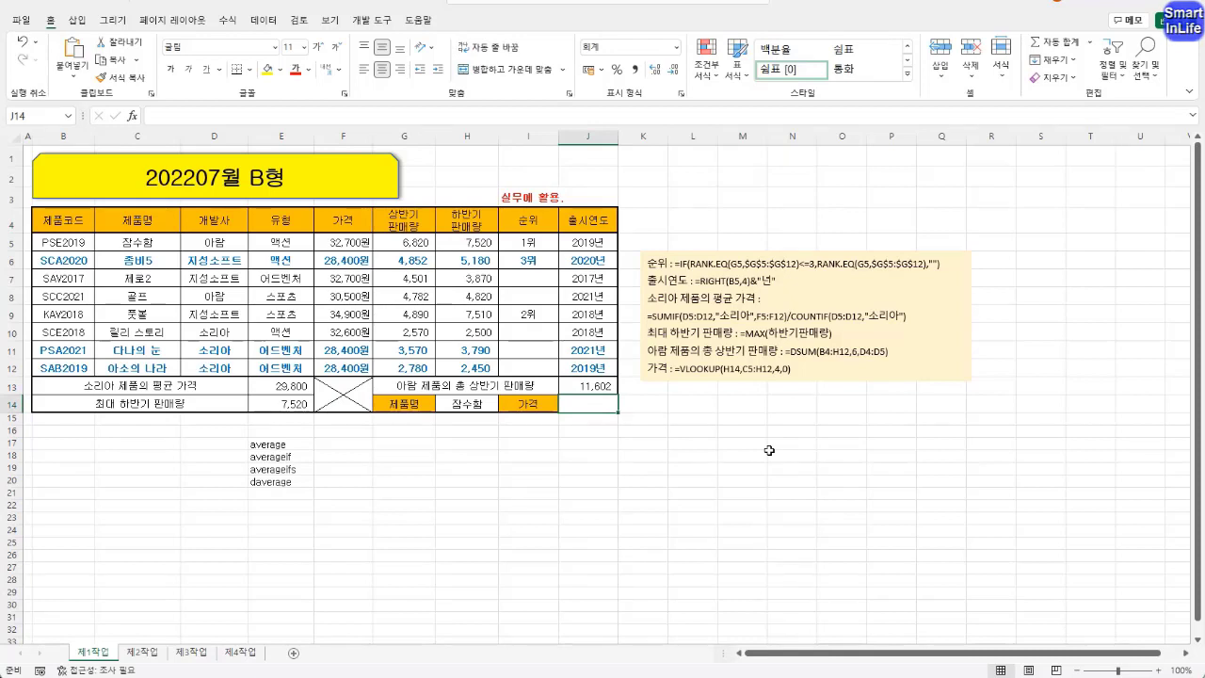
pyautogui.click(474, 410)
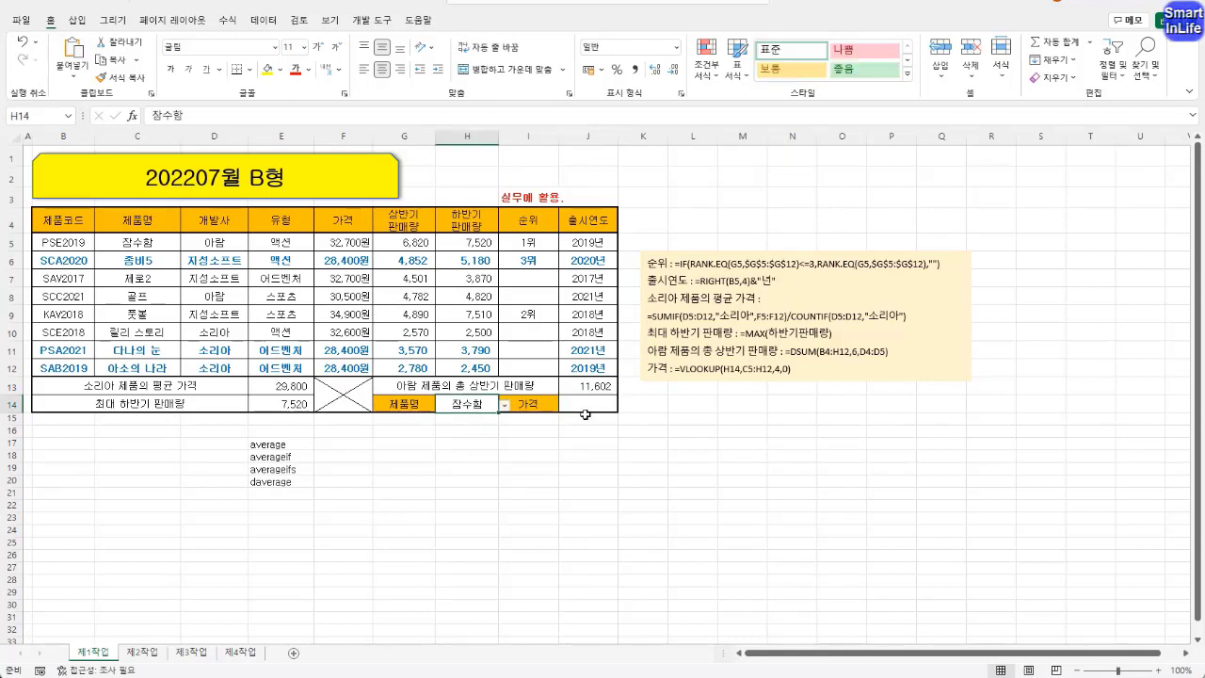
pyautogui.click(603, 405)
# Choose 좀비5 as the product name in H14 and select the price cell J14.
pyautogui.click(478, 403)
pyautogui.click(505, 405)
pyautogui.click(494, 430)
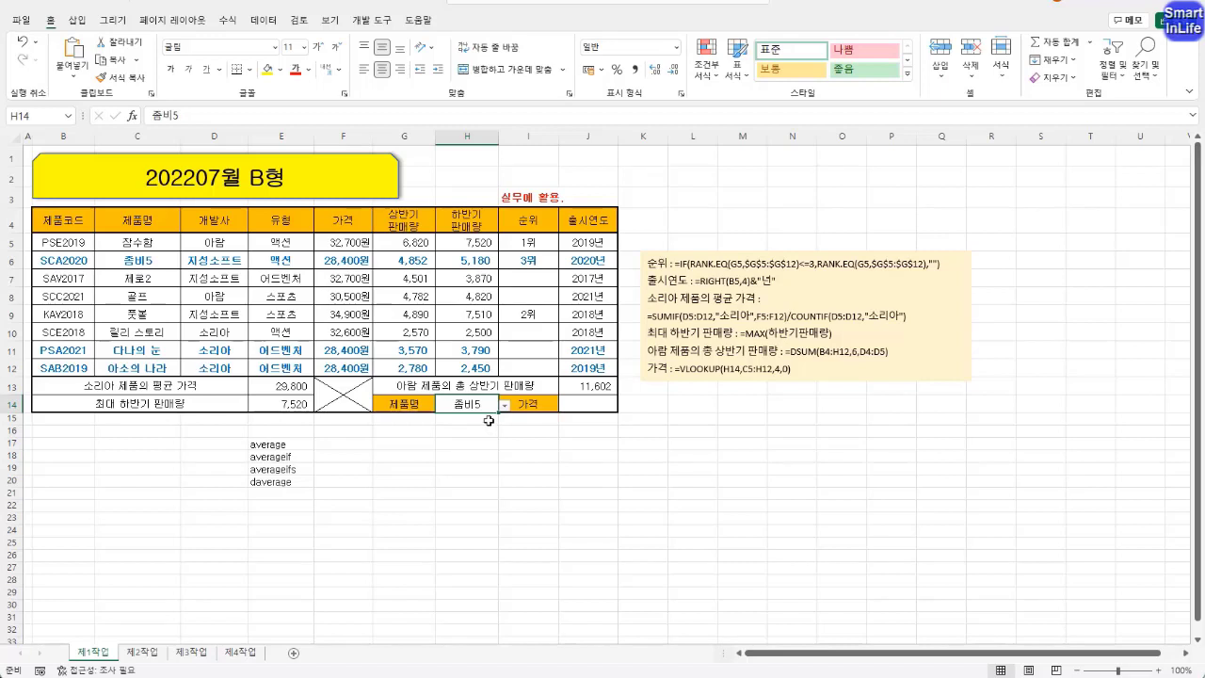
pyautogui.click(591, 405)
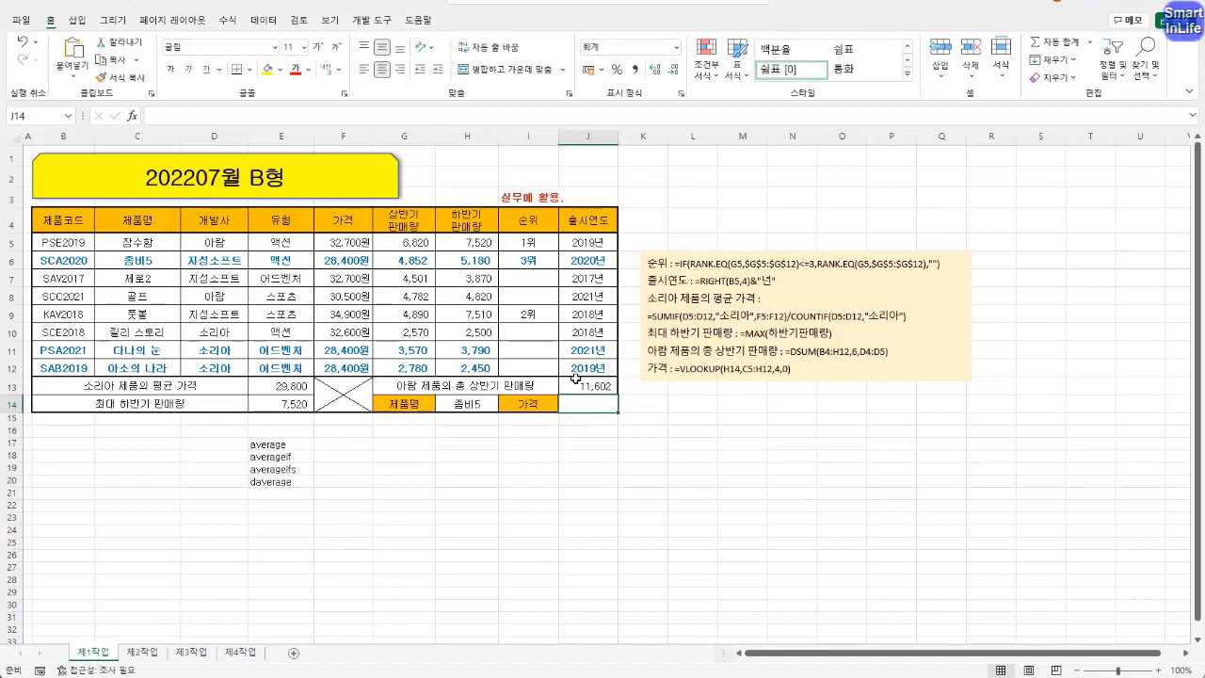
# Choose 잠수함 as the product name in H14.
pyautogui.click(490, 404)
pyautogui.click(504, 405)
pyautogui.click(470, 418)
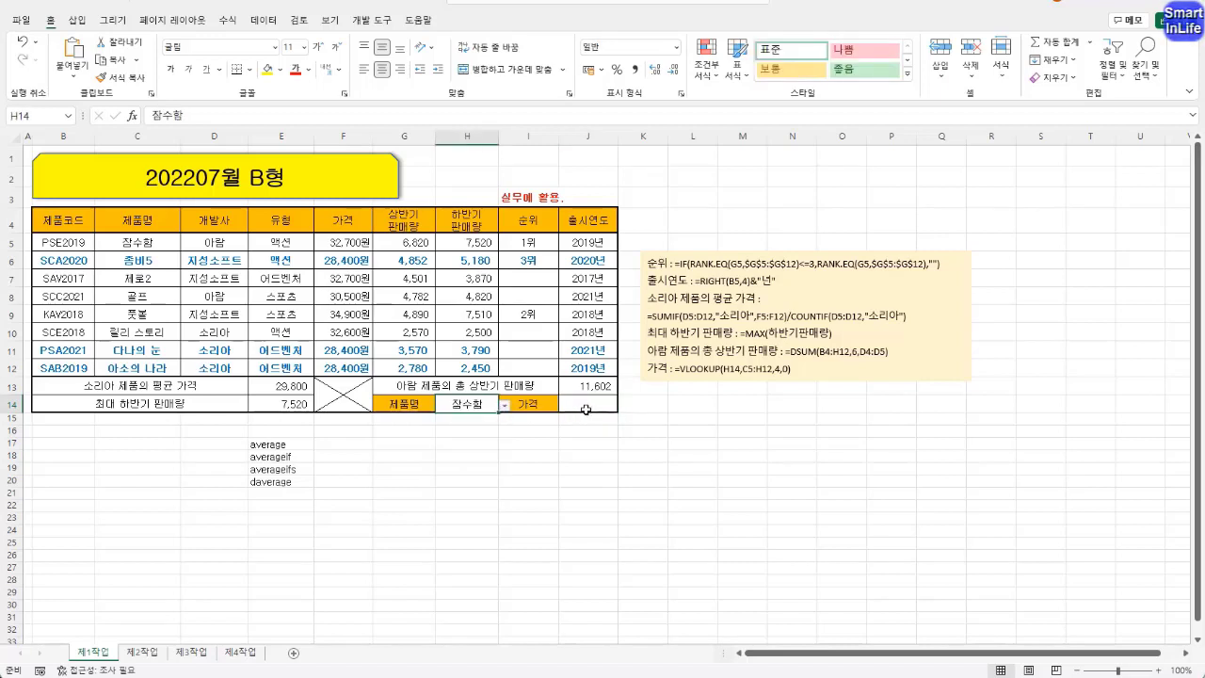
# Start a VLOOKUP formula in the price cell J14 with H14 as the lookup value.
pyautogui.click(587, 408)
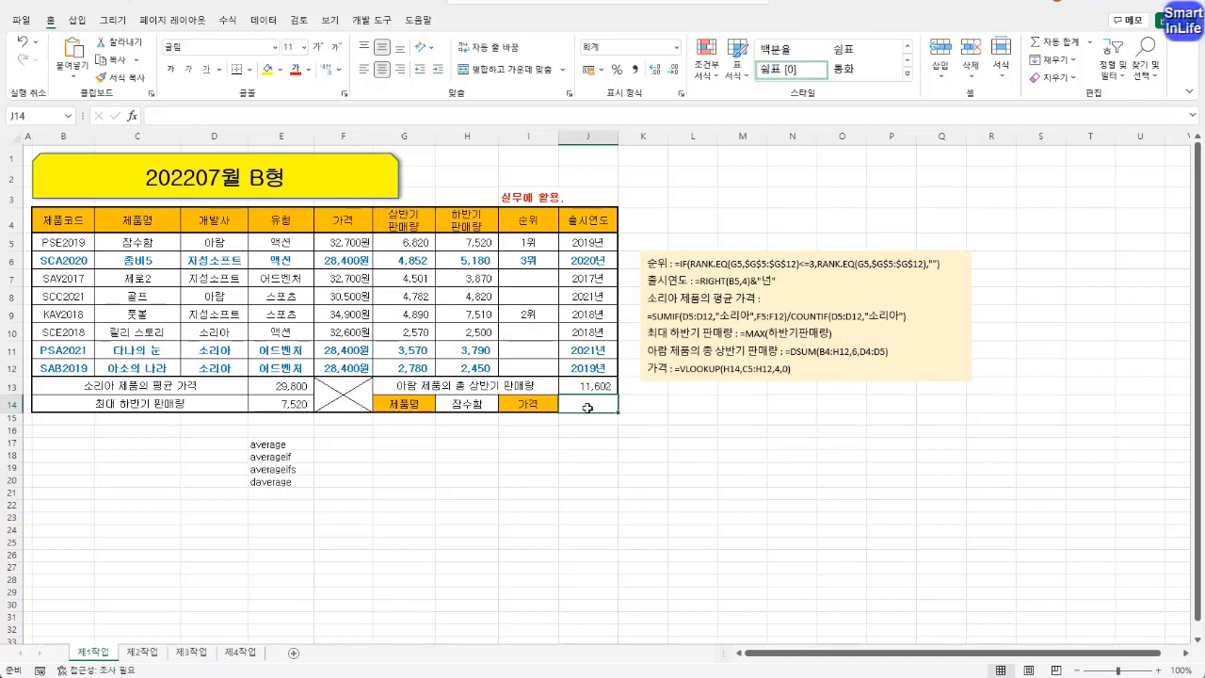
pyautogui.write('=v')
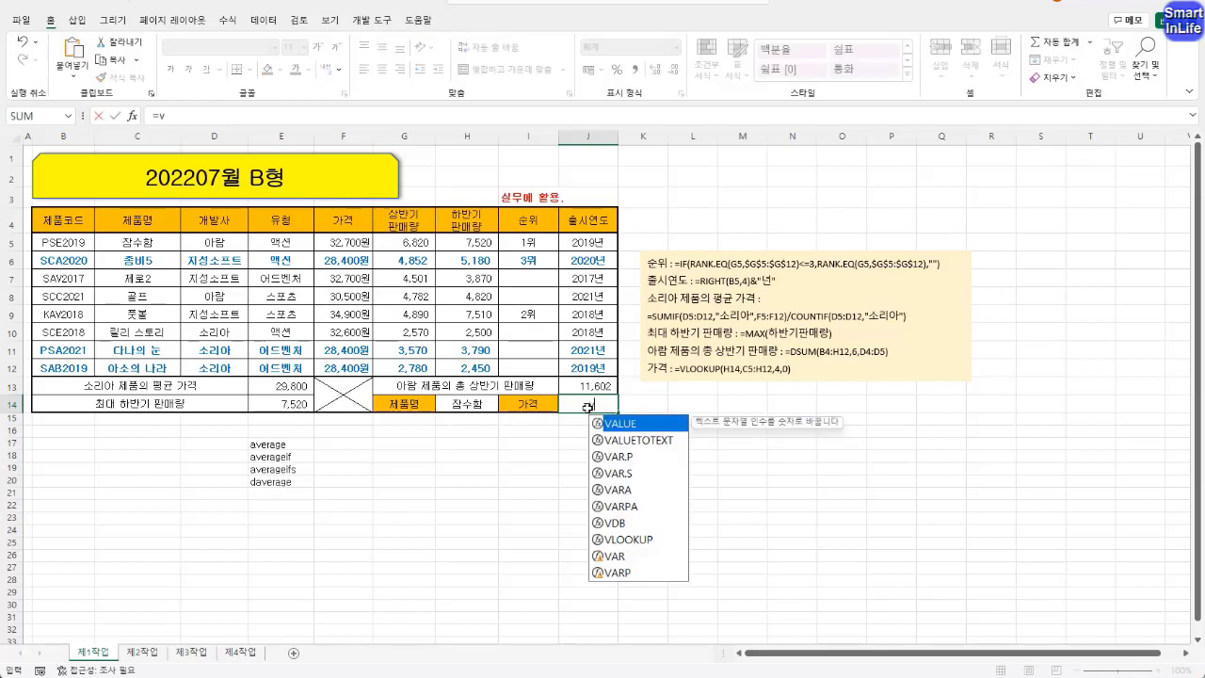
pyautogui.write('l')
pyautogui.press('Tab')
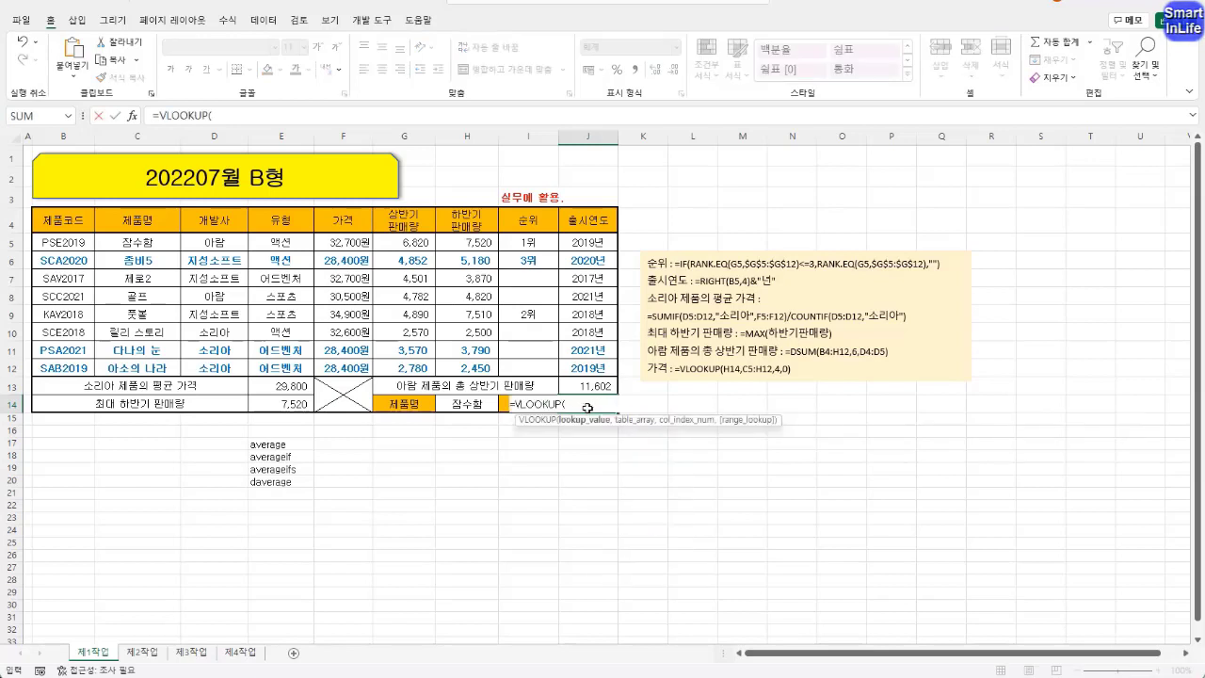
pyautogui.click(234, 118)
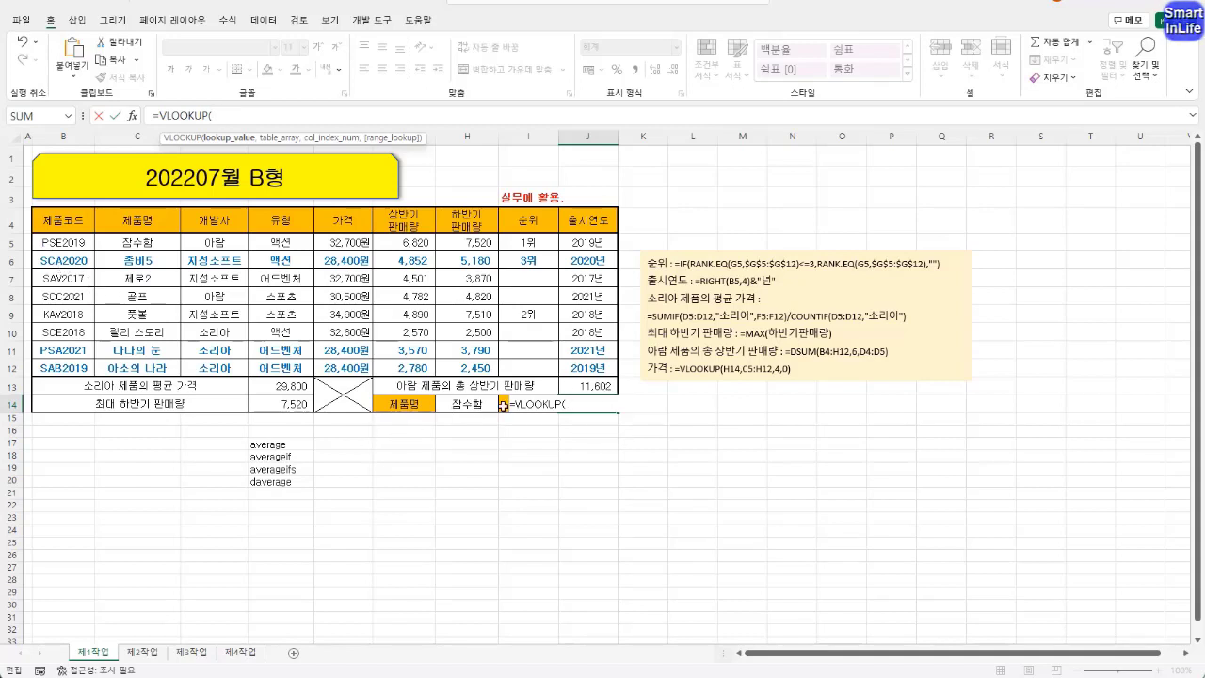
pyautogui.click(473, 404)
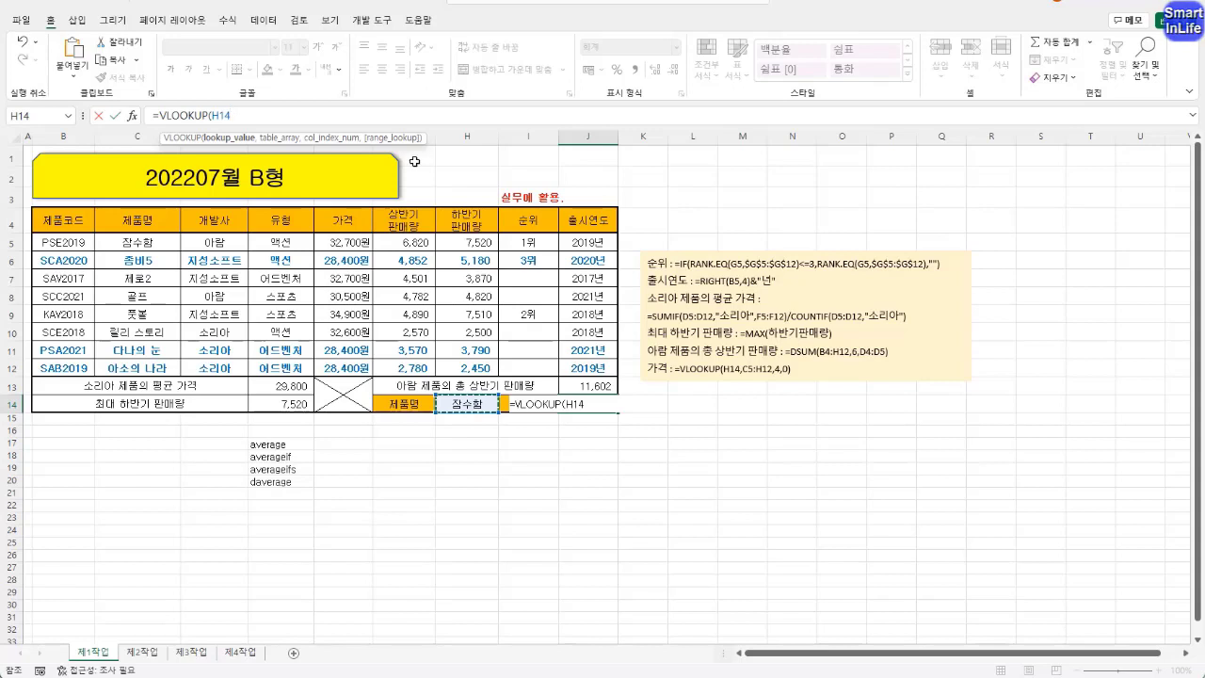
pyautogui.write(',')
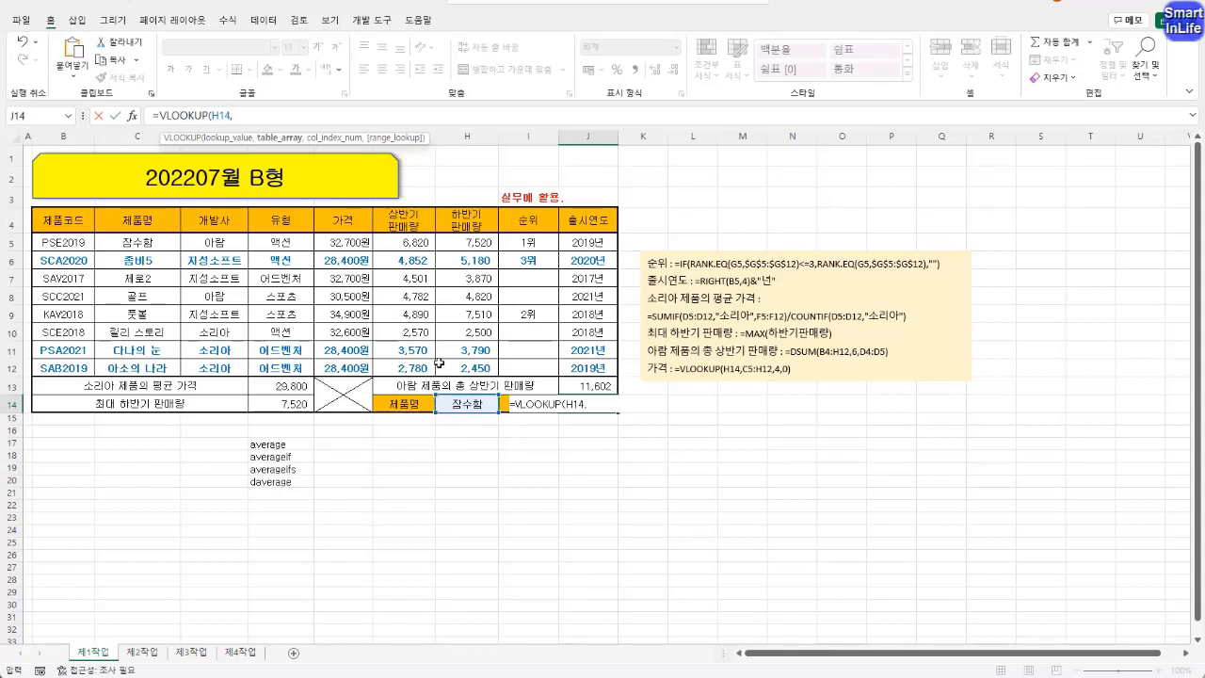
pyautogui.moveTo(499, 425)
pyautogui.mouseDown()
pyautogui.moveTo(439, 416)
pyautogui.moveTo(494, 428)
pyautogui.moveTo(442, 438)
pyautogui.moveTo(196, 386)
pyautogui.moveTo(162, 344)
pyautogui.moveTo(188, 336)
pyautogui.mouseUp()
pyautogui.moveTo(146, 207); pyautogui.dragTo(135, 361)
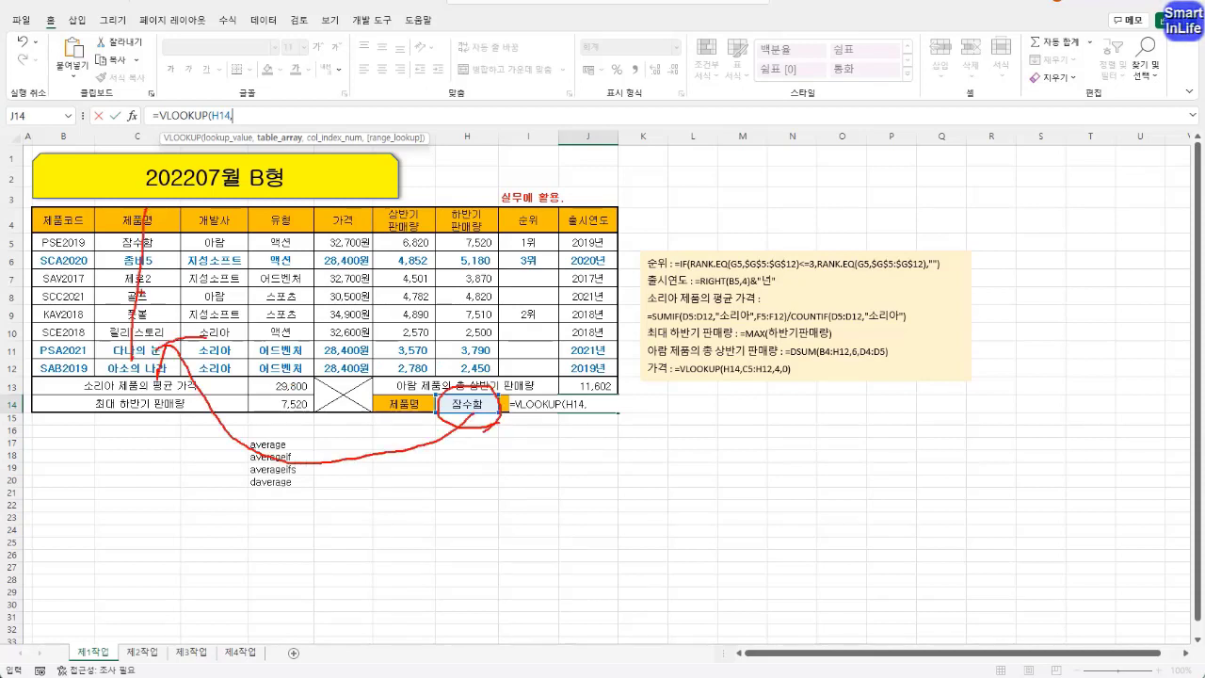
pyautogui.moveTo(137, 292); pyautogui.dragTo(468, 309)
pyautogui.moveTo(448, 282); pyautogui.dragTo(428, 339)
pyautogui.moveTo(71, 207); pyautogui.dragTo(49, 345)
pyautogui.moveTo(45, 287); pyautogui.dragTo(206, 305)
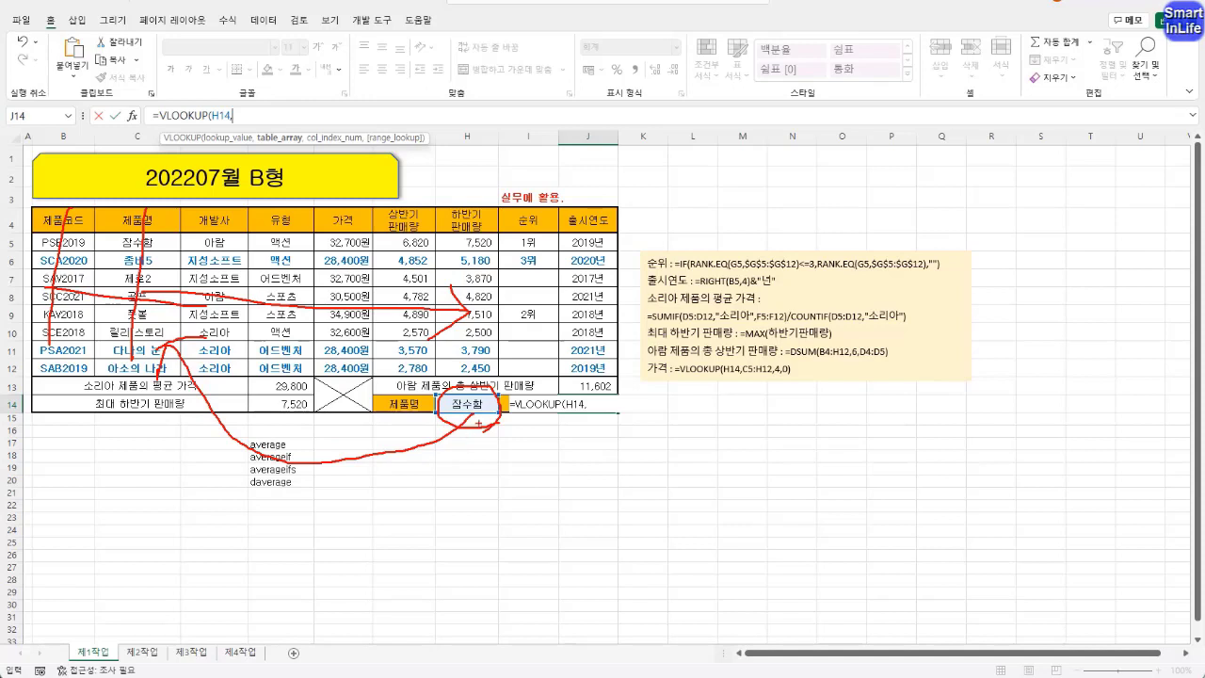
pyautogui.moveTo(478, 422)
pyautogui.mouseDown()
pyautogui.moveTo(466, 382)
pyautogui.moveTo(184, 410)
pyautogui.moveTo(141, 357)
pyautogui.moveTo(197, 369)
pyautogui.mouseUp()
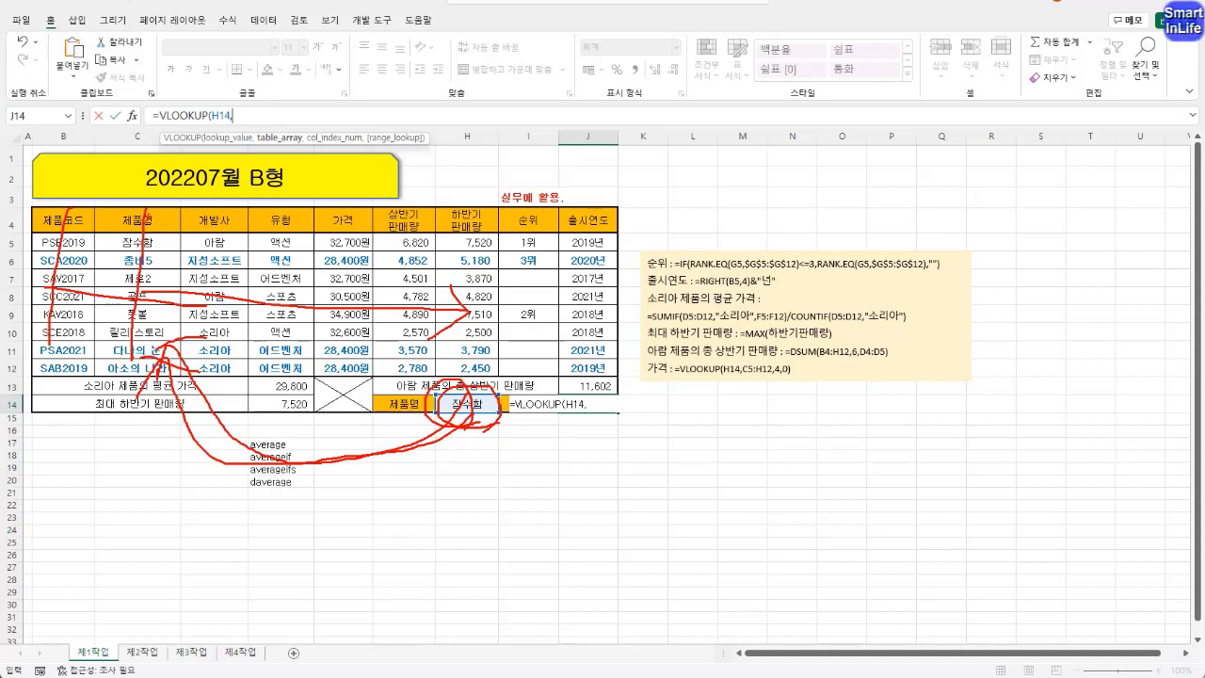
pyautogui.moveTo(87, 167); pyautogui.dragTo(94, 381)
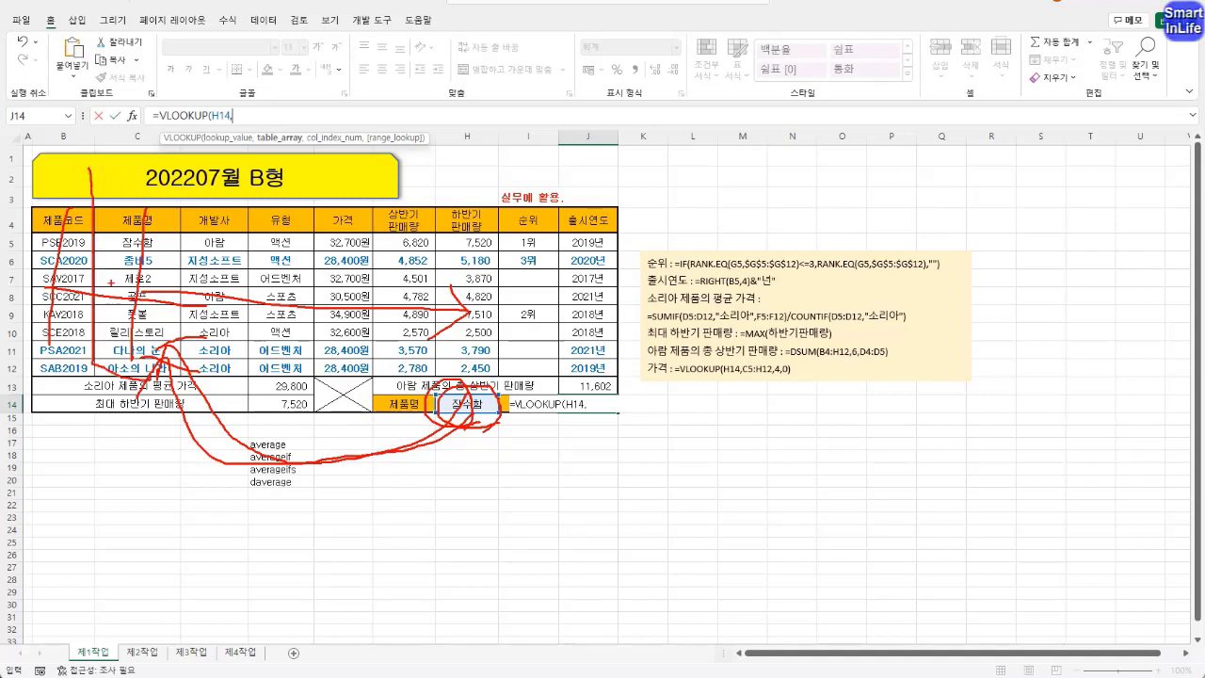
pyautogui.moveTo(80, 205)
pyautogui.mouseDown()
pyautogui.moveTo(121, 244)
pyautogui.moveTo(142, 307)
pyautogui.mouseUp()
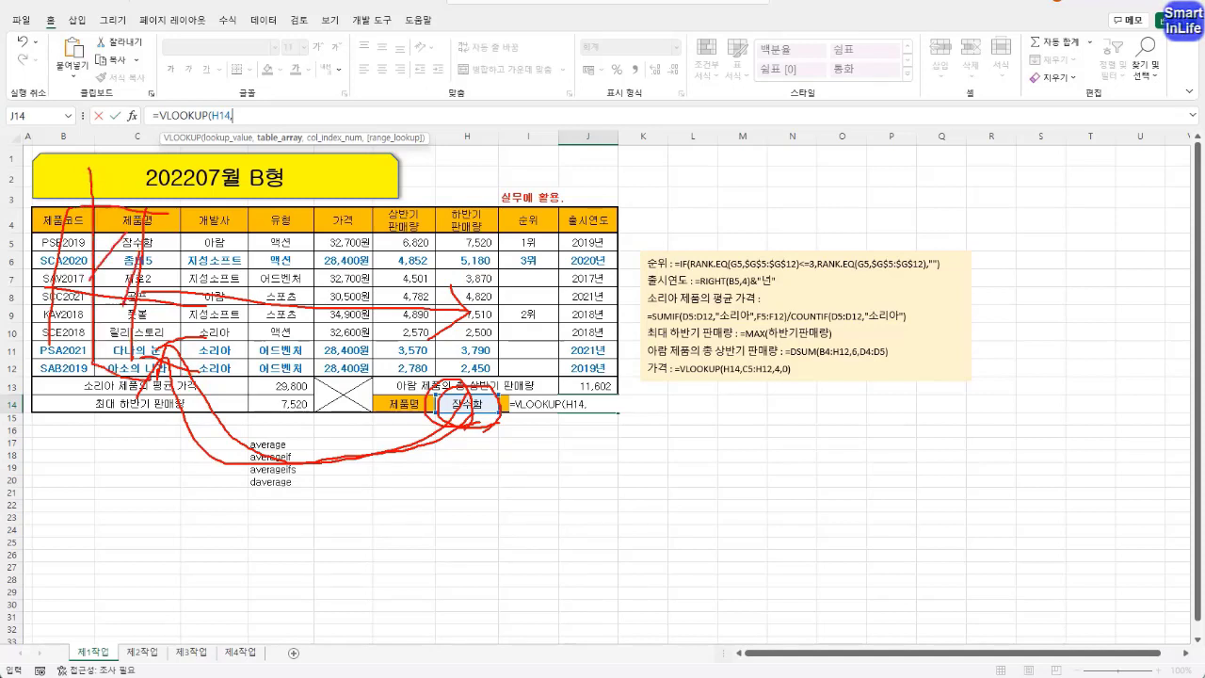
pyautogui.press('Escape')
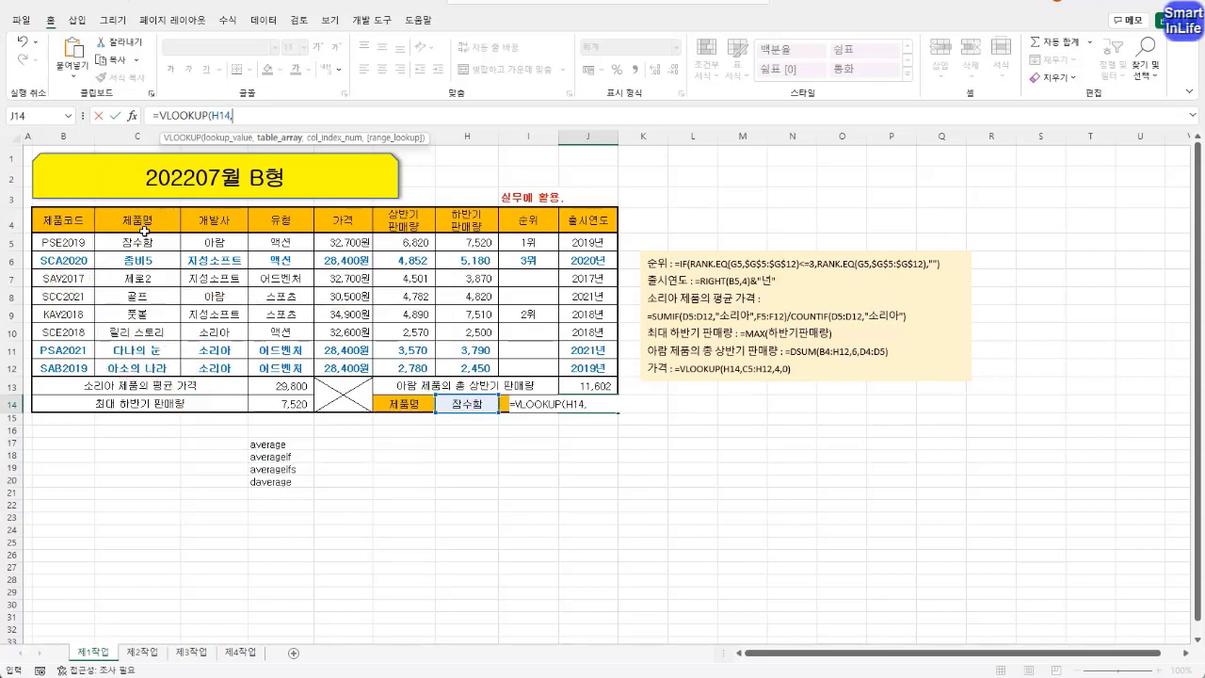
# Add the range C5:J12 as the lookup table of the VLOOKUP formula in J14.
pyautogui.moveTo(142, 242); pyautogui.dragTo(583, 365)
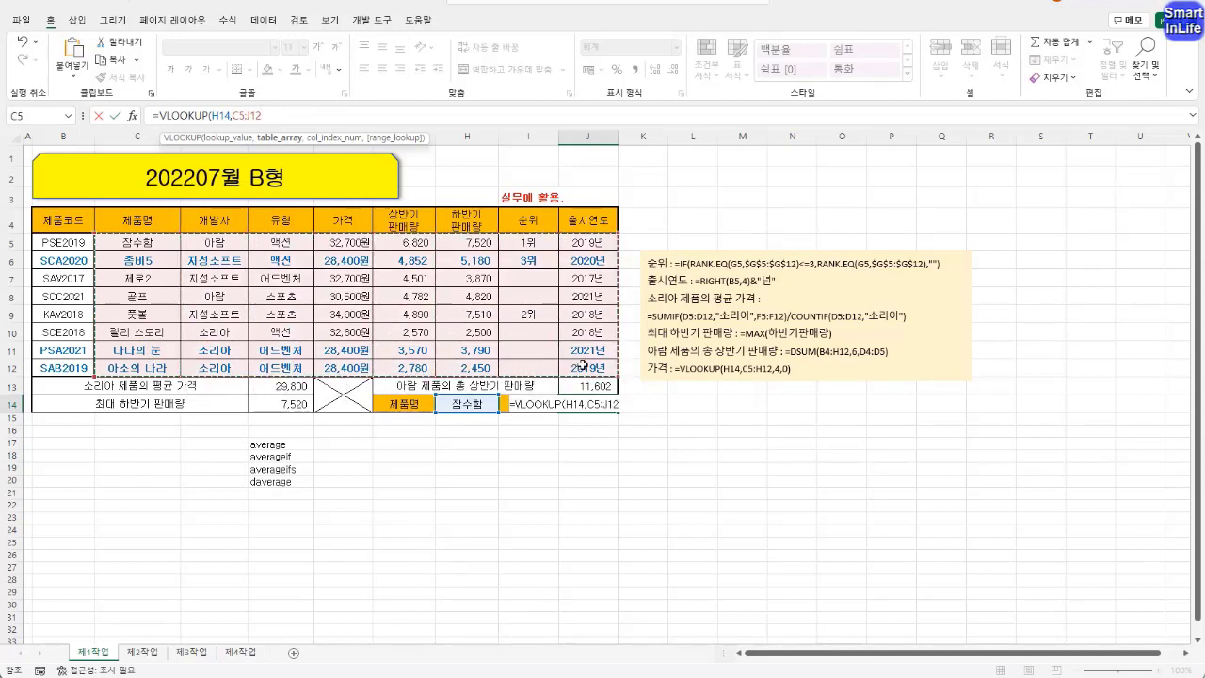
pyautogui.write(',')
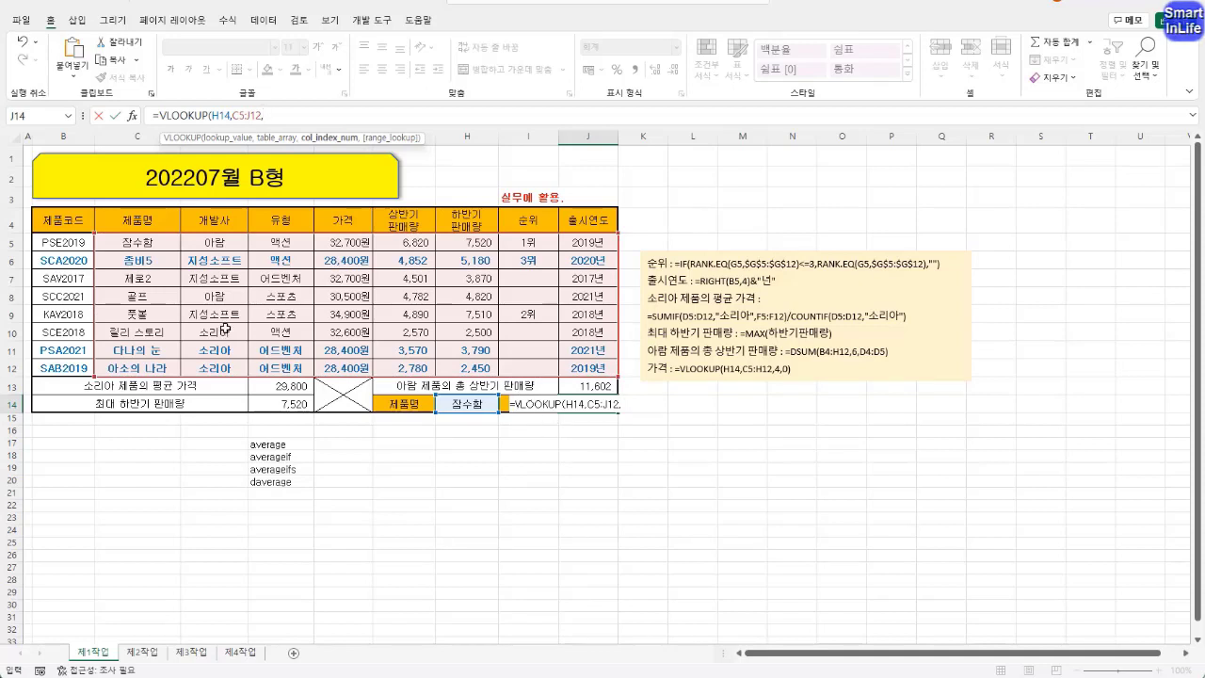
pyautogui.moveTo(89, 210); pyautogui.dragTo(95, 392)
pyautogui.moveTo(139, 282); pyautogui.dragTo(134, 288)
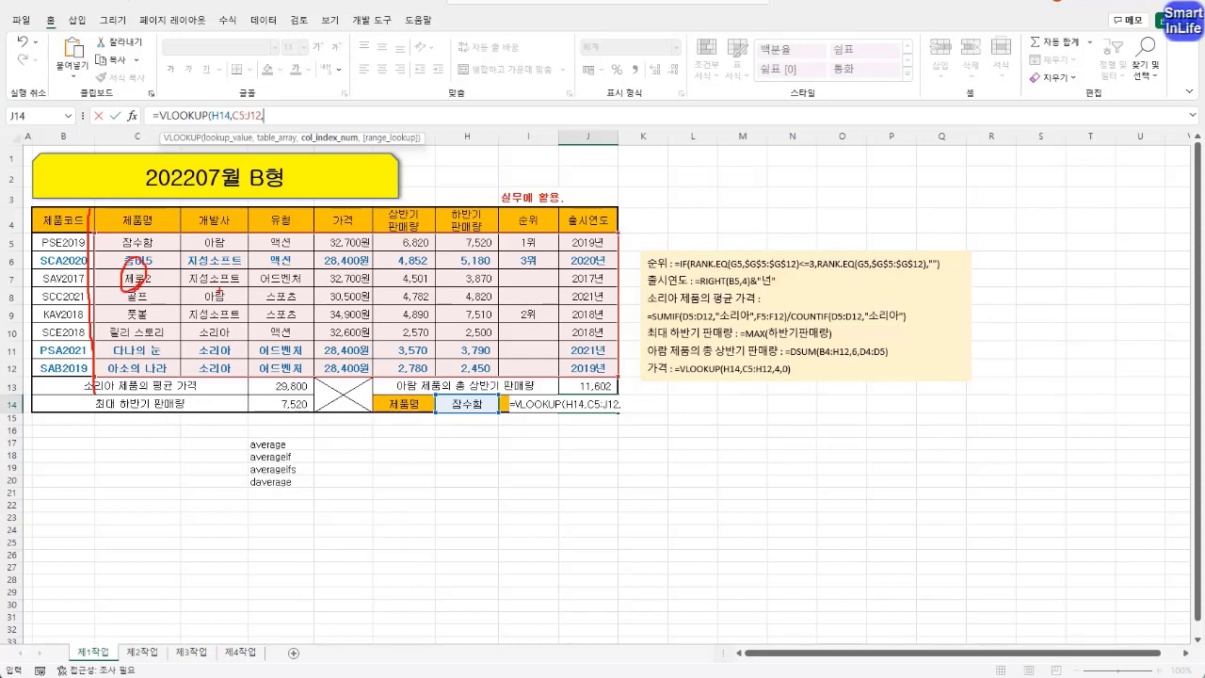
pyautogui.moveTo(226, 264)
pyautogui.mouseDown()
pyautogui.moveTo(235, 292)
pyautogui.moveTo(361, 288)
pyautogui.mouseUp()
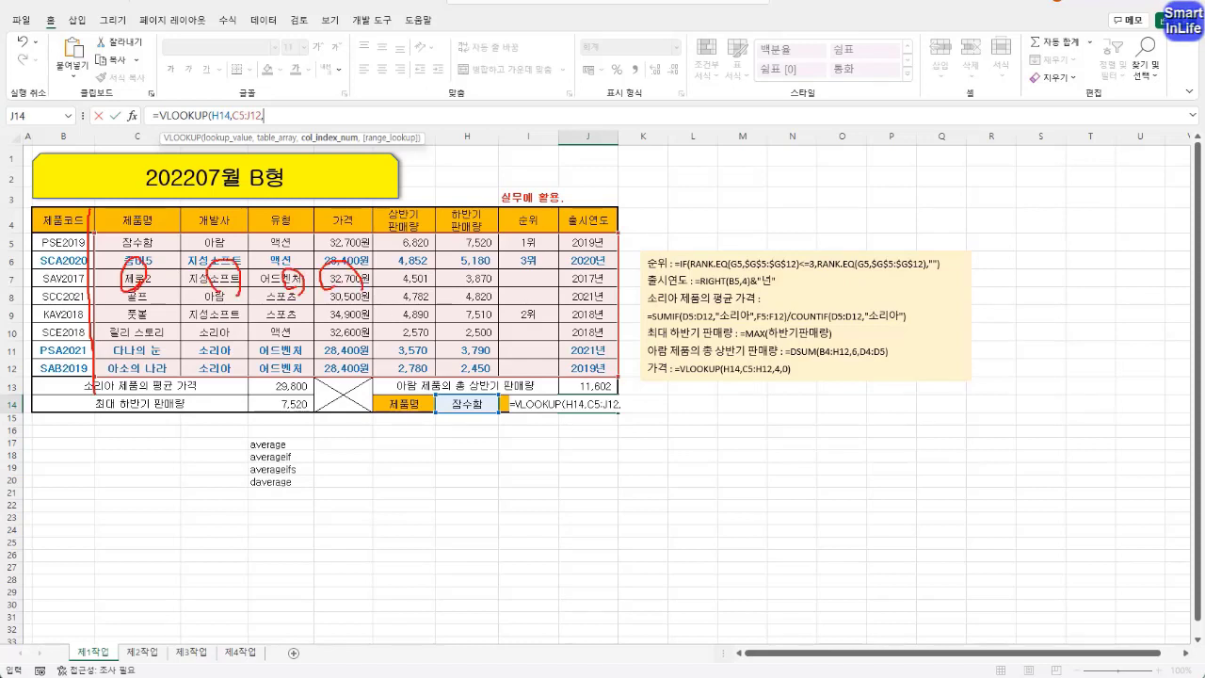
pyautogui.press('Escape')
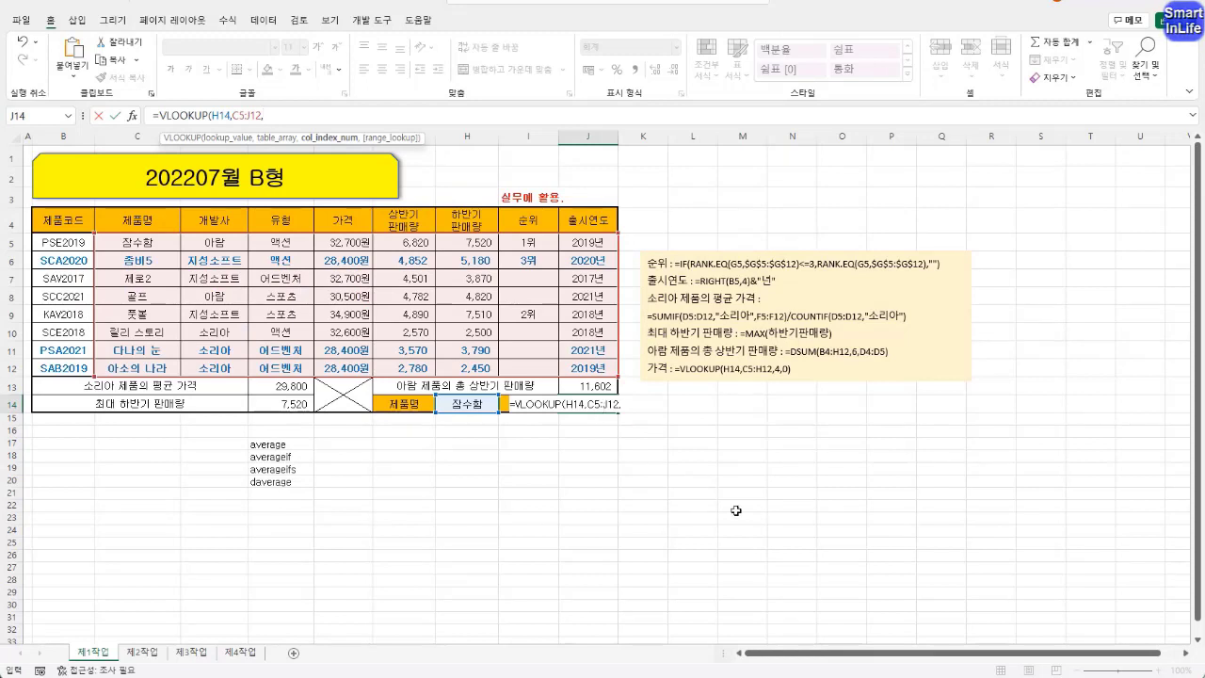
# Complete the VLOOKUP formula in J14 with column index 4 and 0 for an exact match.
pyautogui.write('4,')
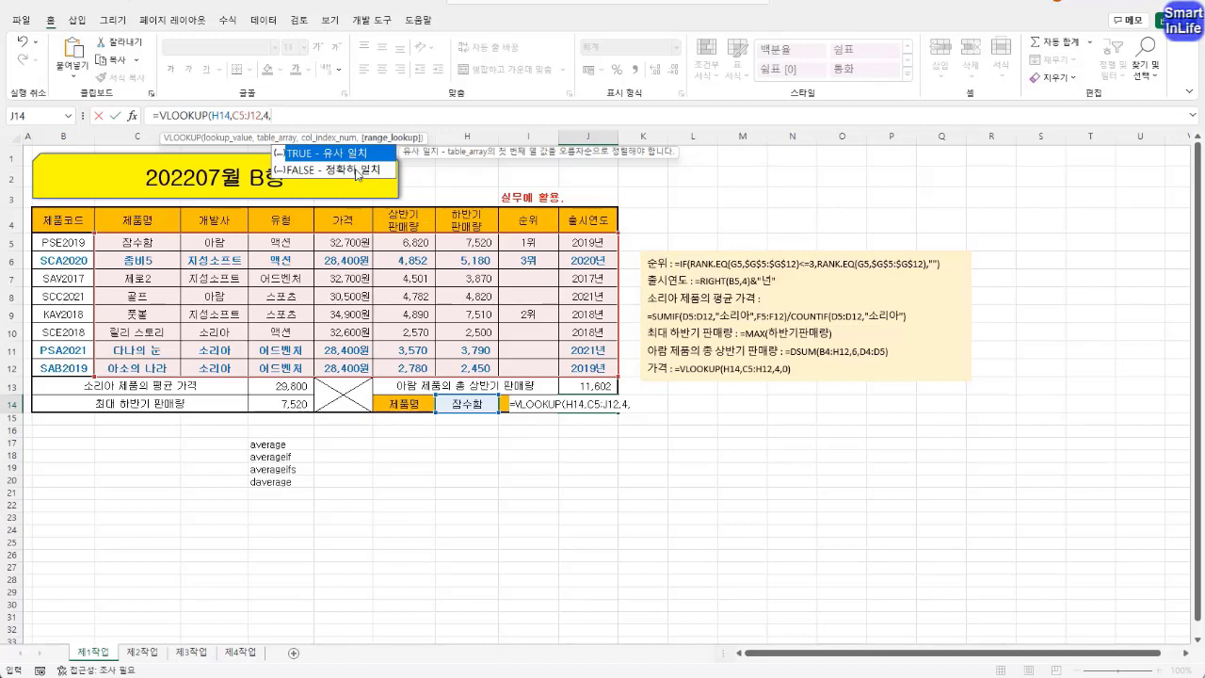
pyautogui.write('0)')
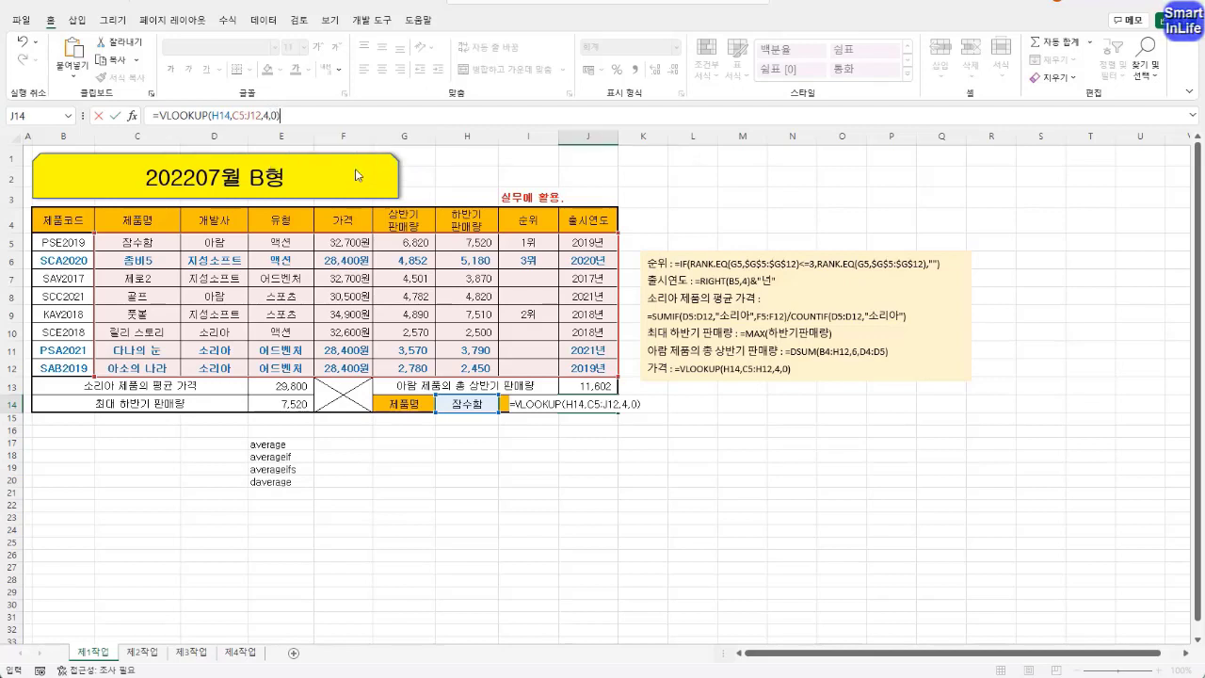
pyautogui.press('Return')
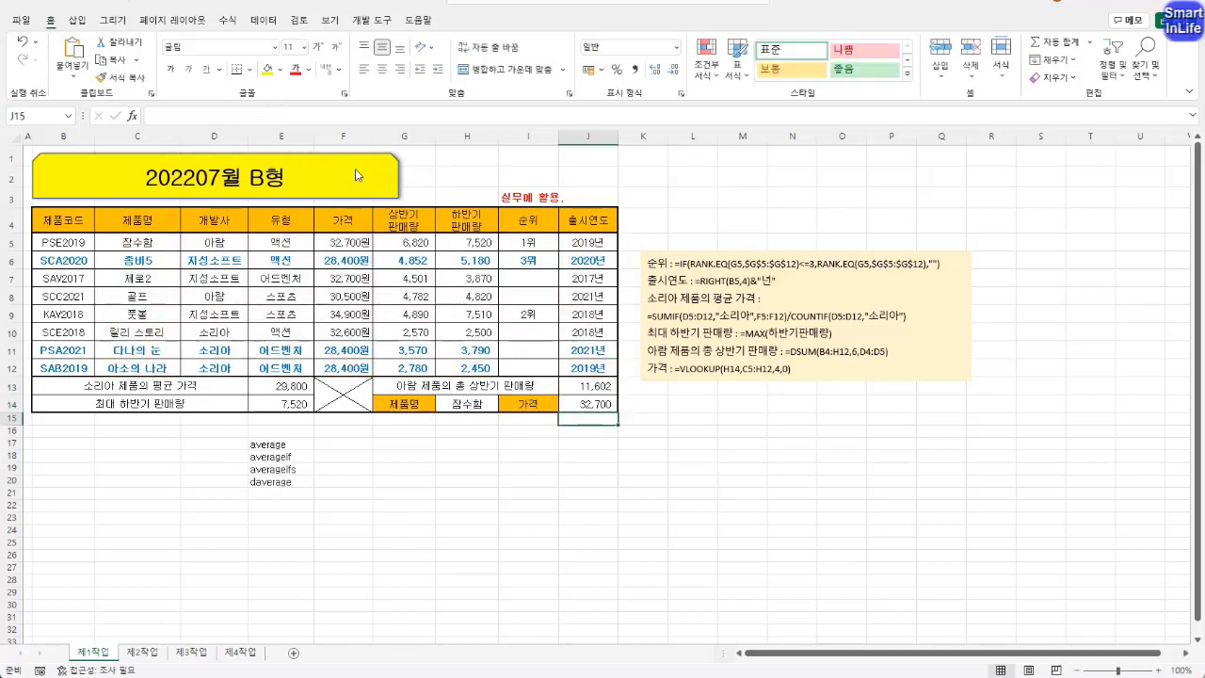
pyautogui.click(584, 404)
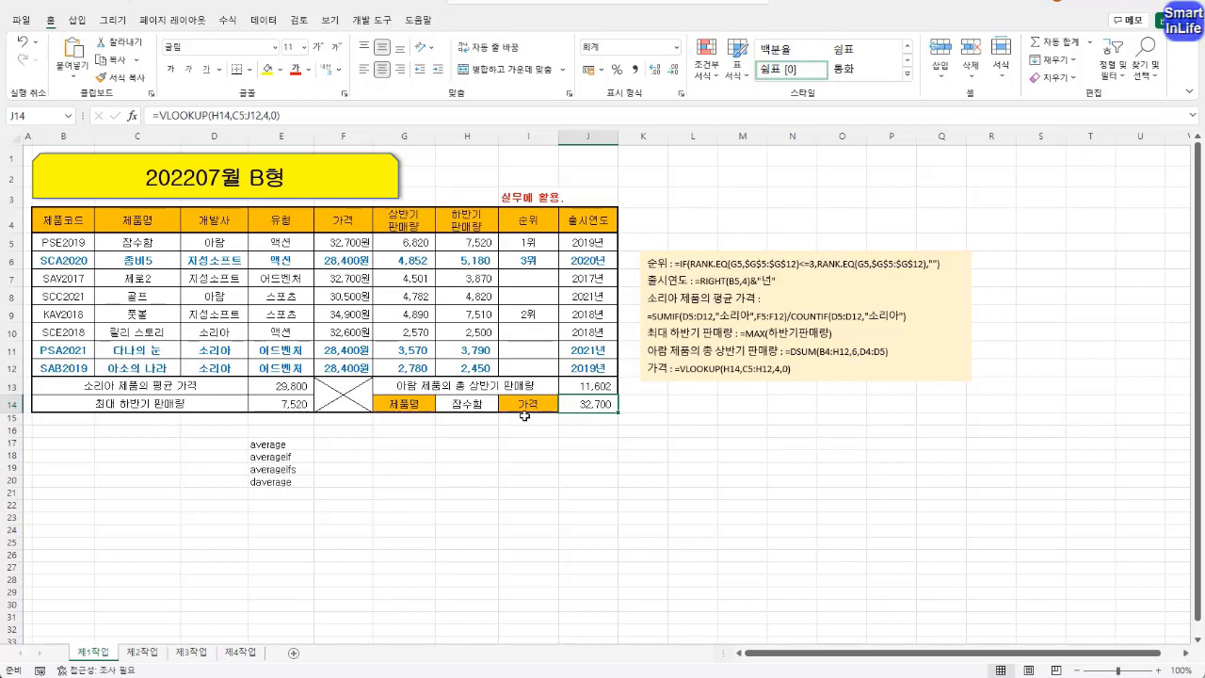
# Test the price lookup by switching the product name in H14 to 골프 and back to 잠수함.
pyautogui.click(461, 404)
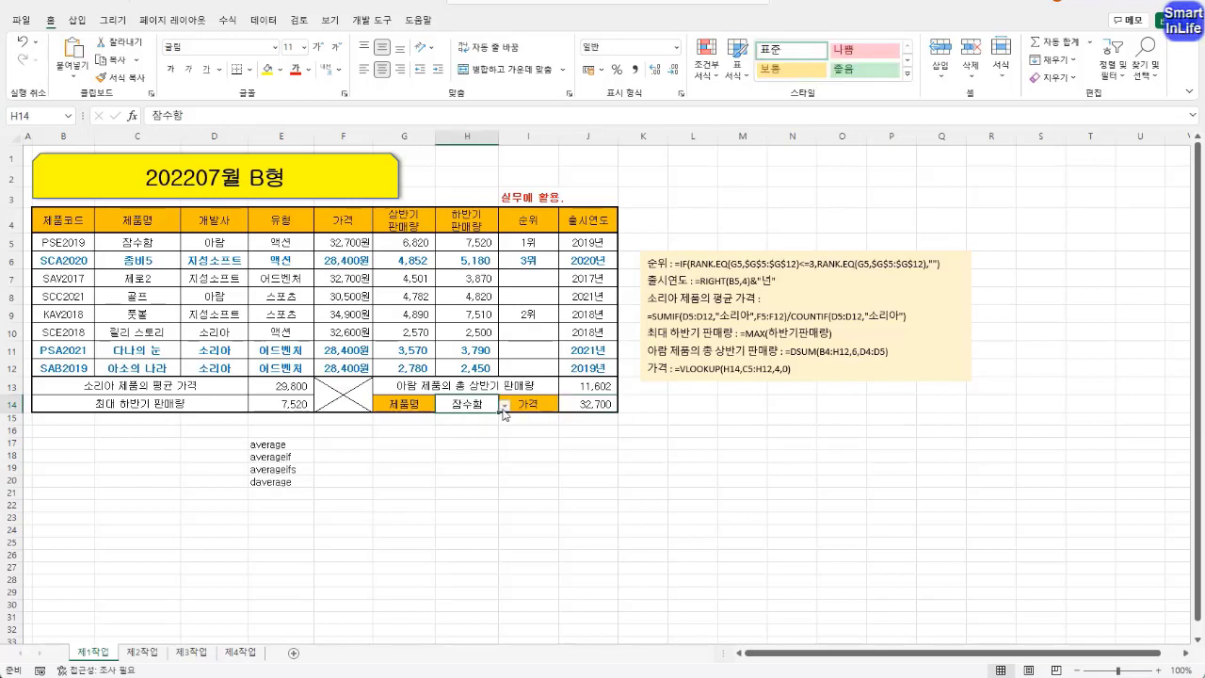
pyautogui.click(505, 404)
pyautogui.click(499, 448)
pyautogui.click(505, 403)
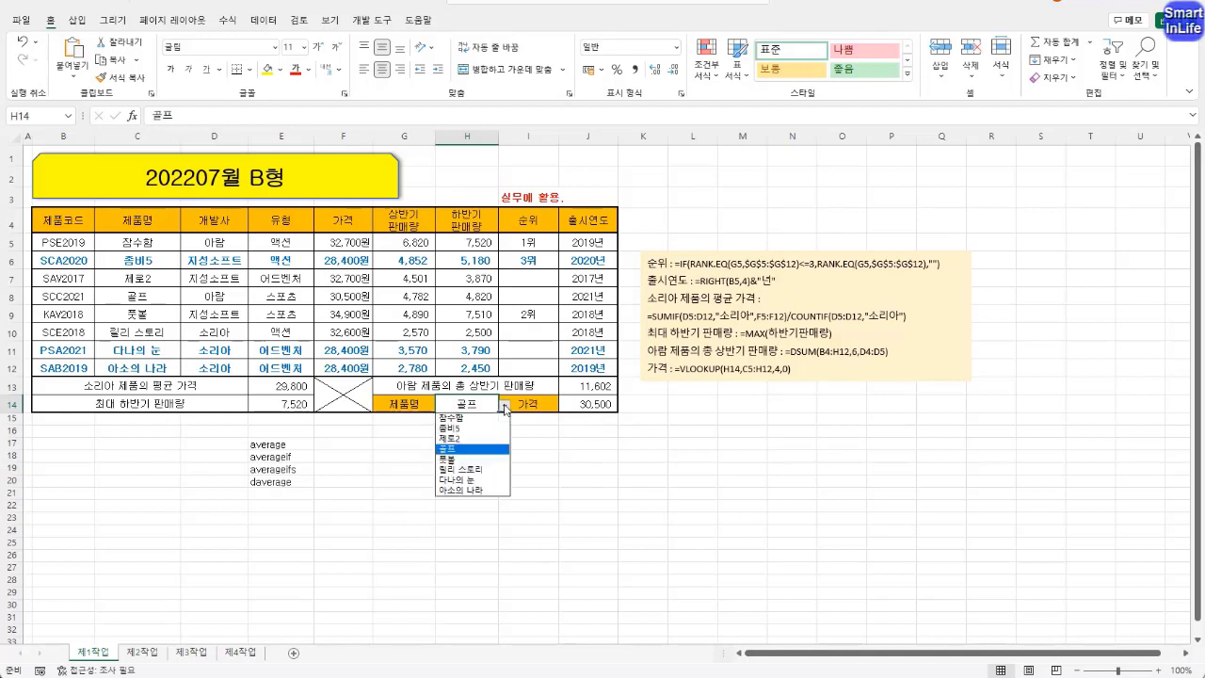
pyautogui.click(466, 418)
pyautogui.click(600, 444)
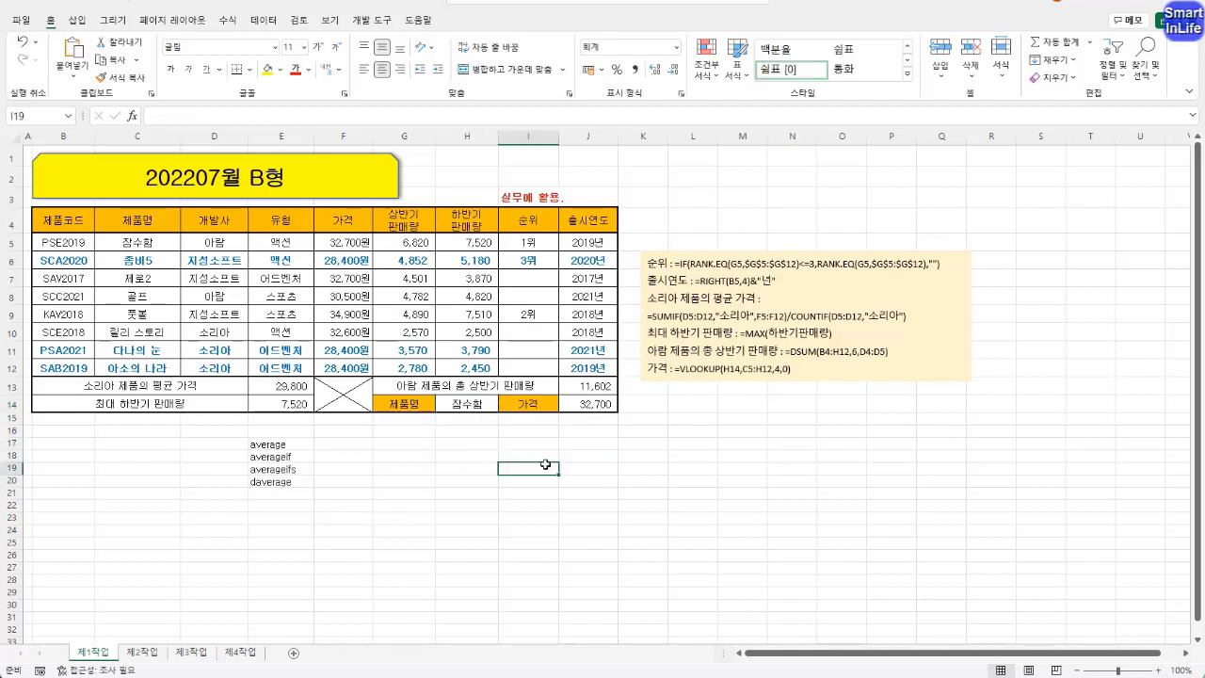
pyautogui.press('Return')
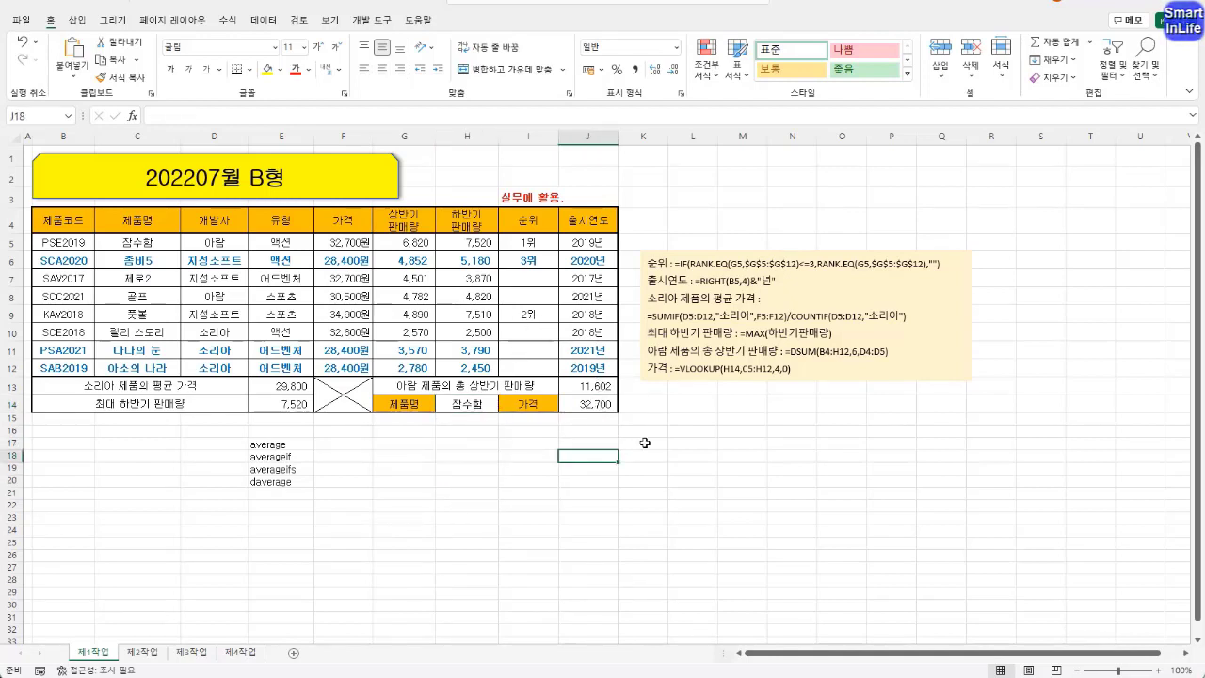
pyautogui.press('Return')
pyautogui.press('Return')
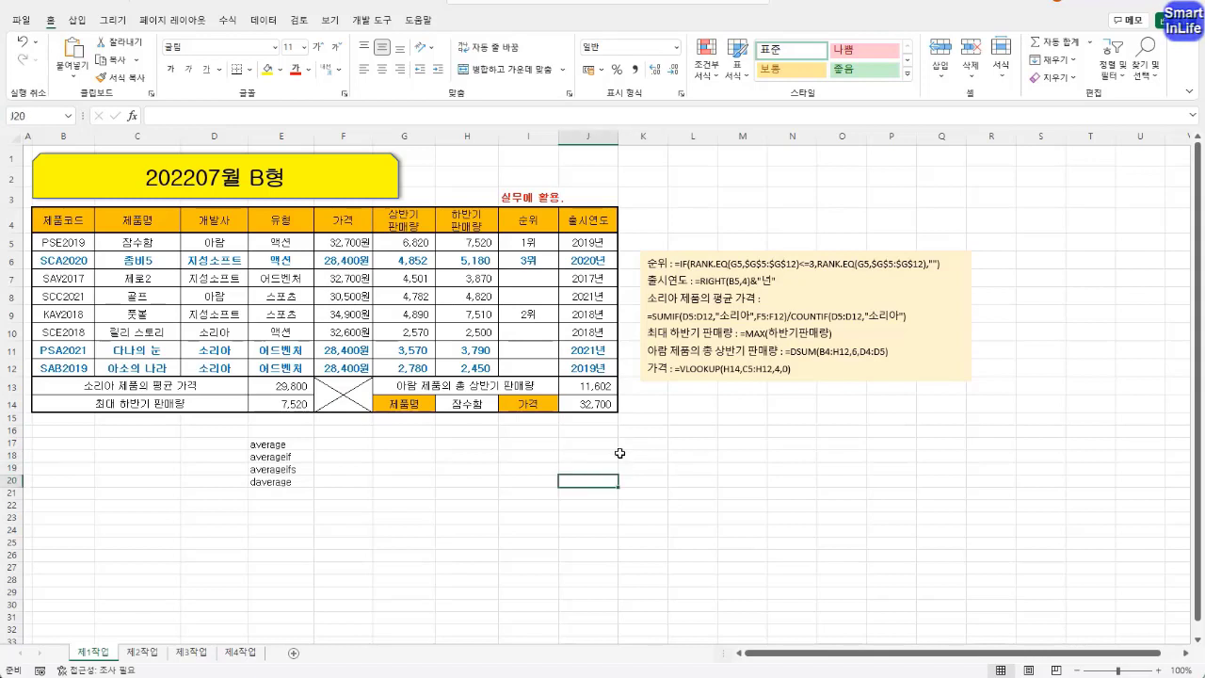